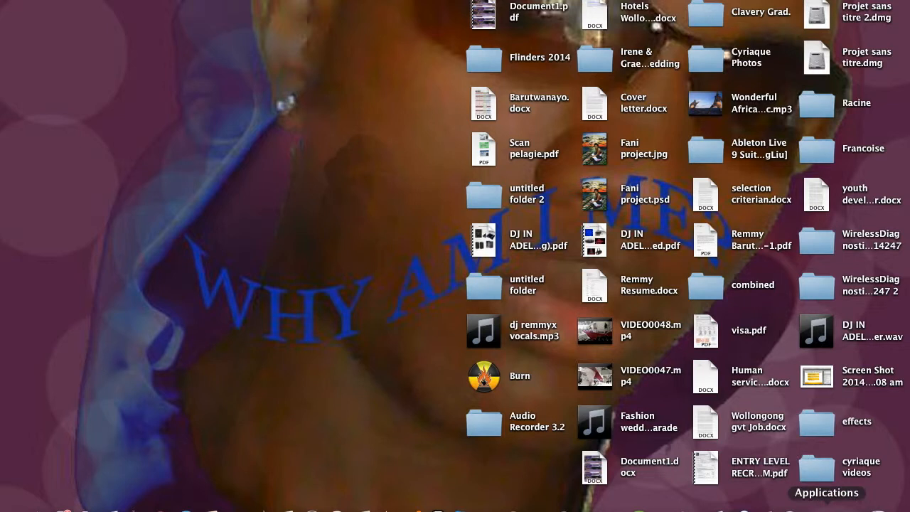
{"action": "left_click", "coordinate": [827, 508]}
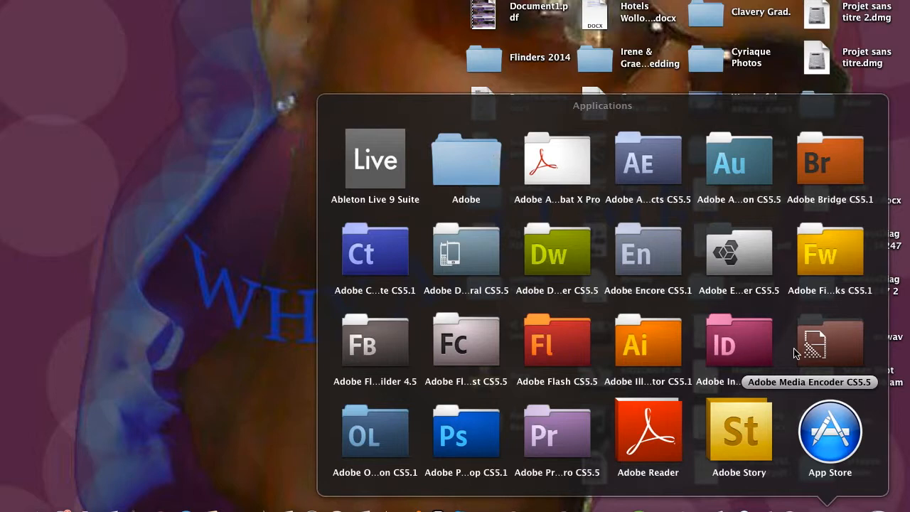
{"action": "scroll", "coordinate": [796, 354], "scroll_direction": "down", "scroll_amount": 5}
{"action": "scroll", "coordinate": [795, 353], "scroll_direction": "up", "scroll_amount": 5}
{"action": "left_click", "coordinate": [151, 246]}
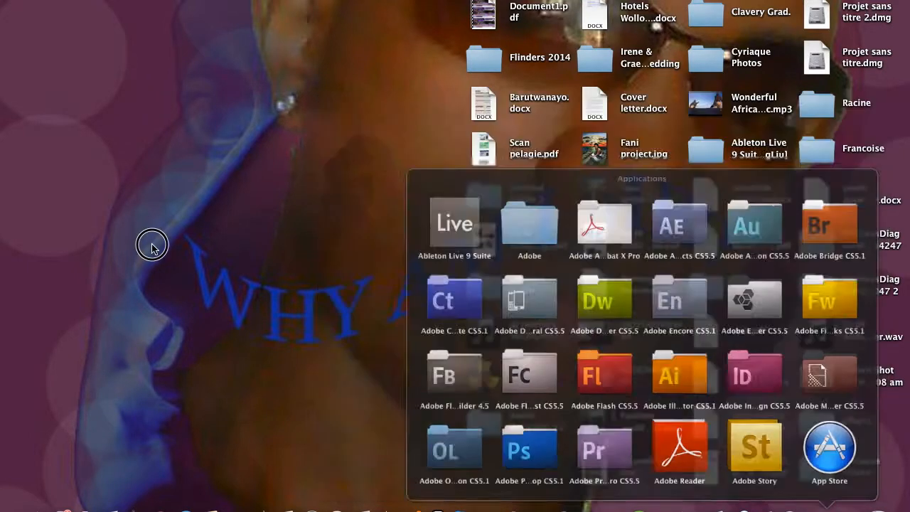
Step: Switch to Safari and search Google for "ableton live 9 price"
{"action": "left_click", "coordinate": [135, 507]}
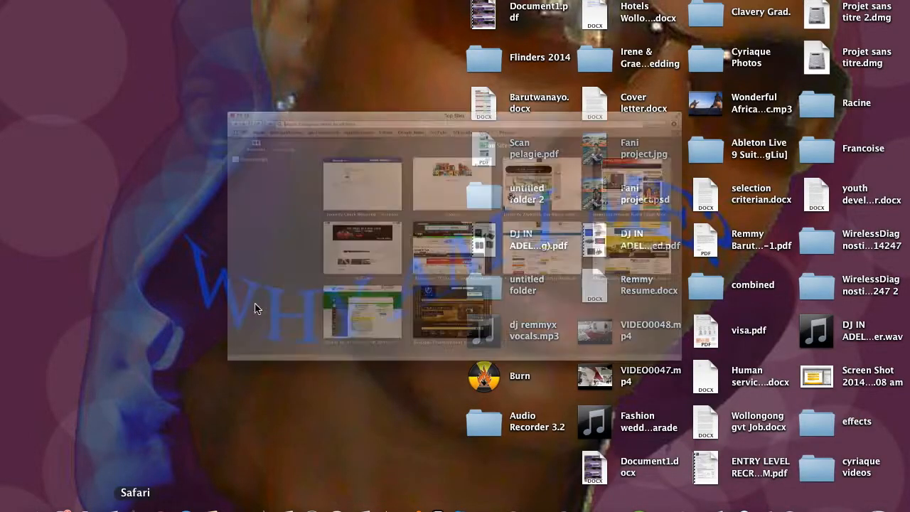
{"action": "left_click", "coordinate": [456, 142]}
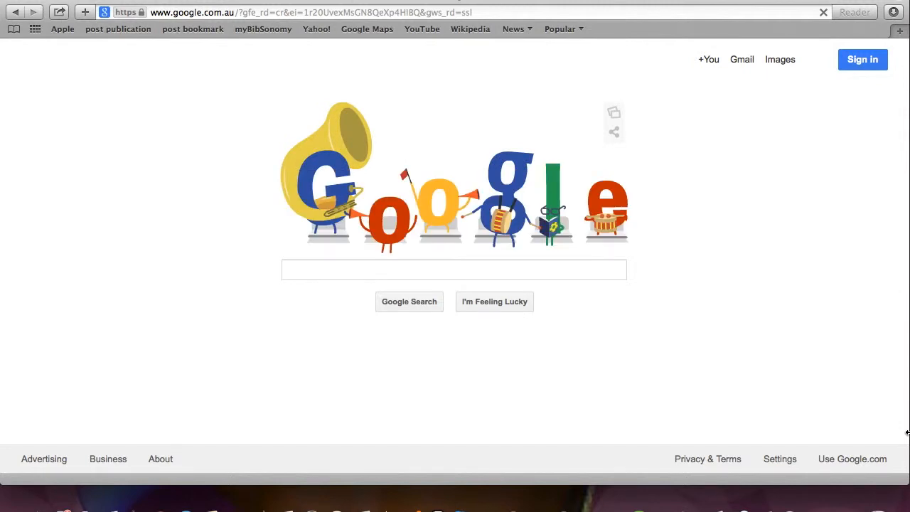
{"action": "left_click", "coordinate": [337, 270]}
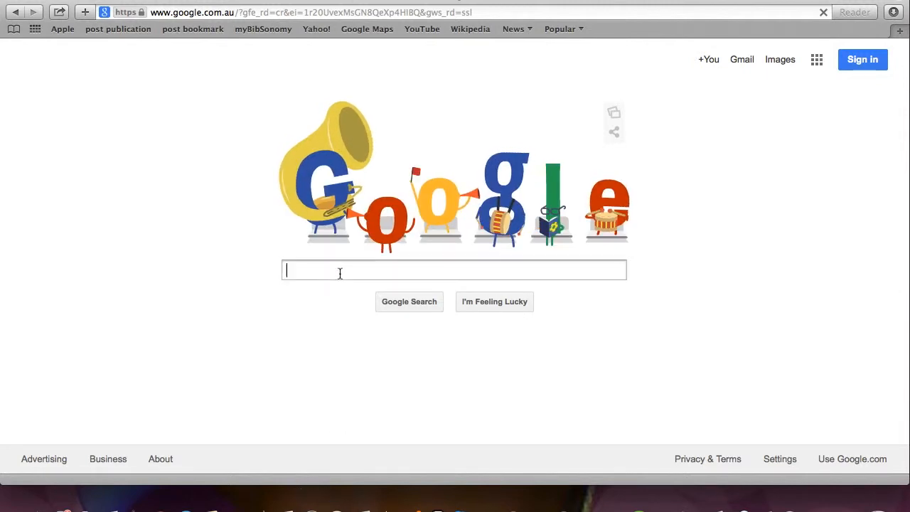
{"action": "type", "text": "ablet"}
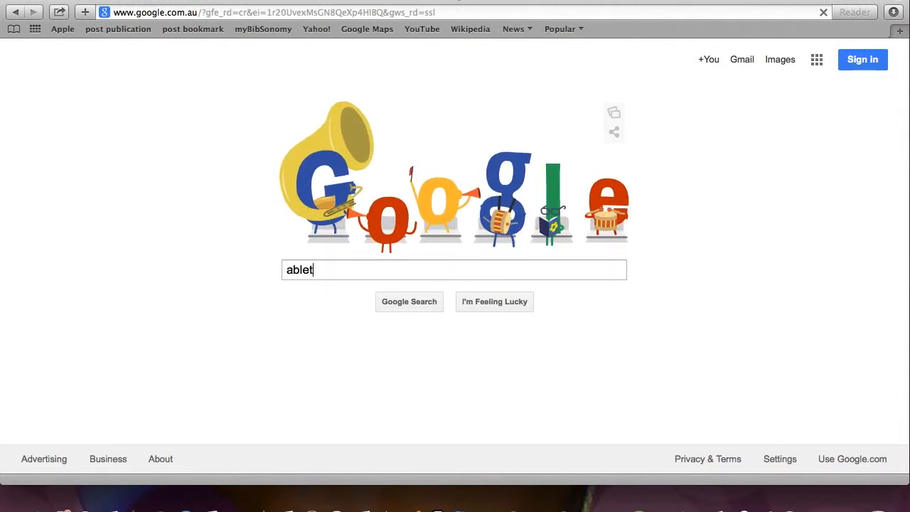
{"action": "type", "text": "on live "}
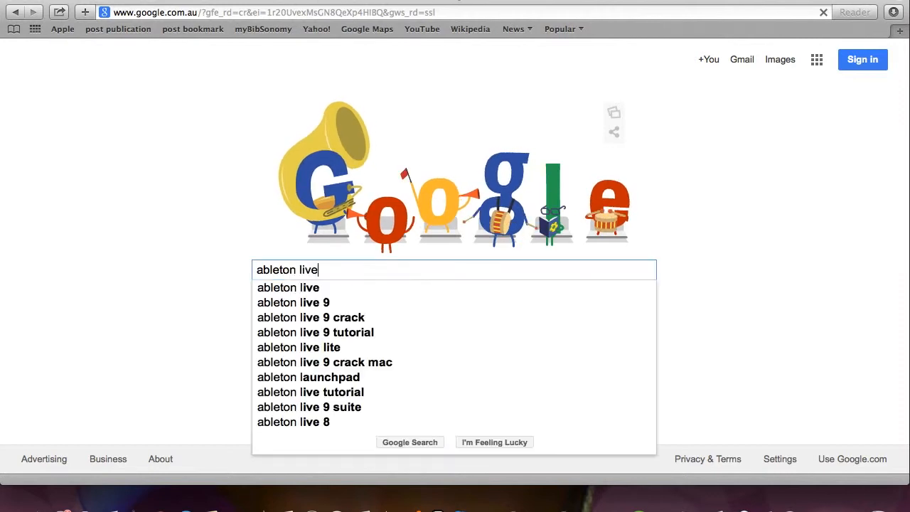
{"action": "type", "text": "9"}
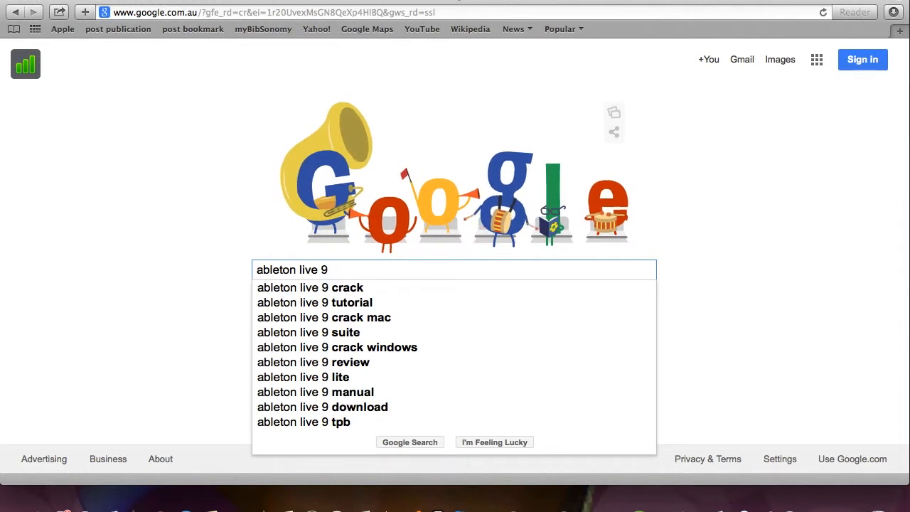
{"action": "type", "text": " pr"}
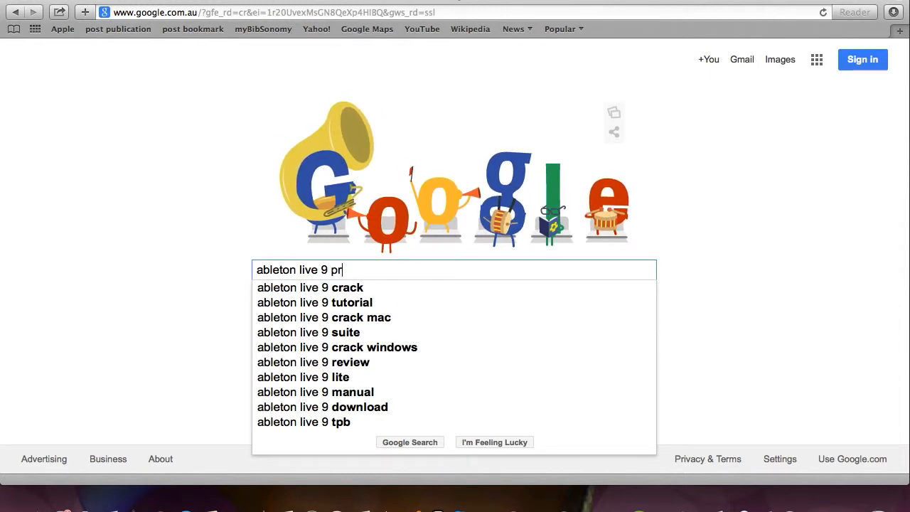
{"action": "type", "text": "ice"}
{"action": "key", "text": "Return"}
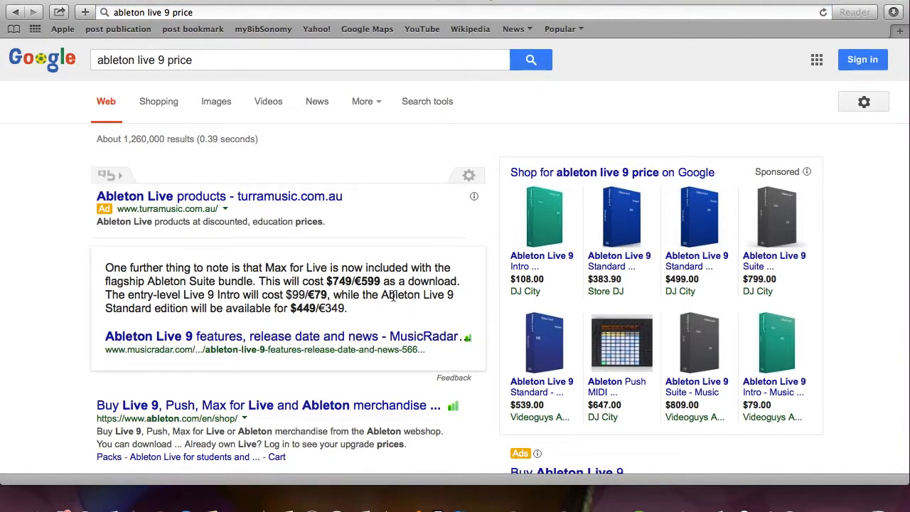
Step: Examine the Live 9 Standard and Suite student prices in Ableton's education shop and close the browser window
{"action": "scroll", "coordinate": [393, 297], "scroll_direction": "down", "scroll_amount": 2}
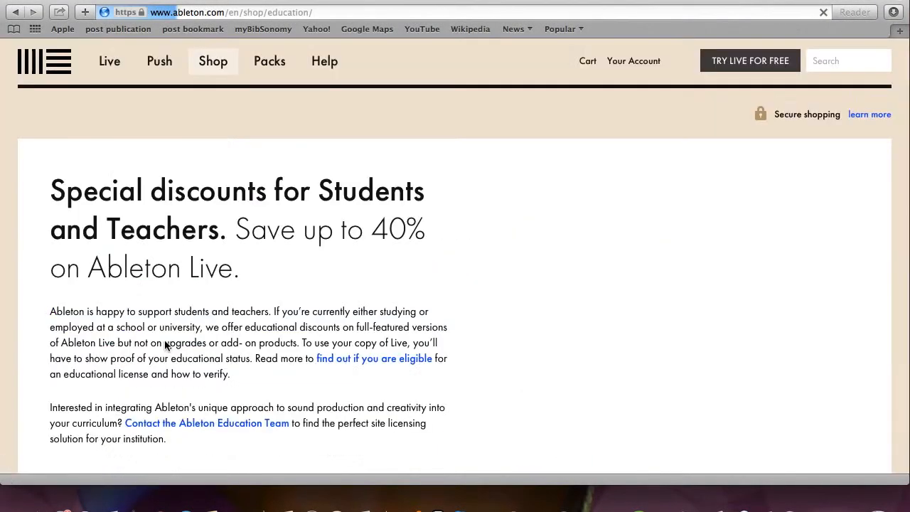
{"action": "scroll", "coordinate": [504, 296], "scroll_direction": "down", "scroll_amount": 10}
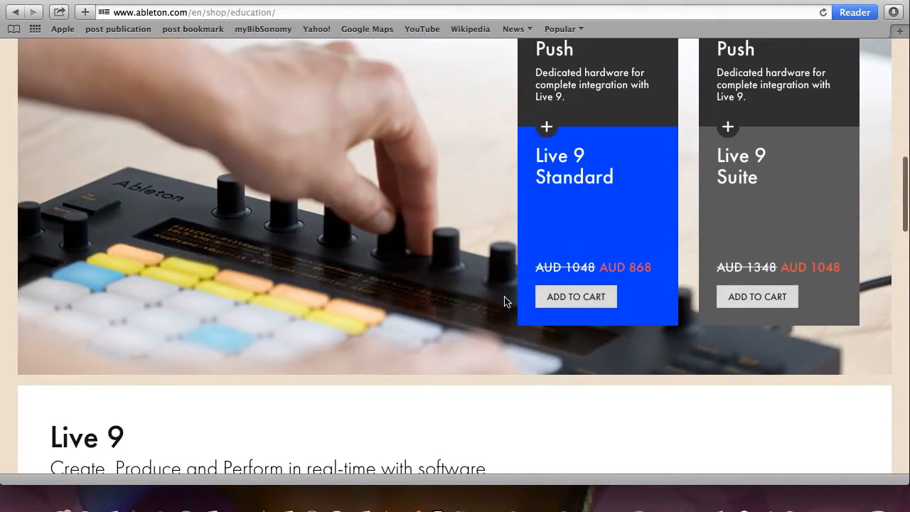
{"action": "scroll", "coordinate": [505, 297], "scroll_direction": "down", "scroll_amount": 1}
{"action": "scroll", "coordinate": [504, 297], "scroll_direction": "up", "scroll_amount": 3}
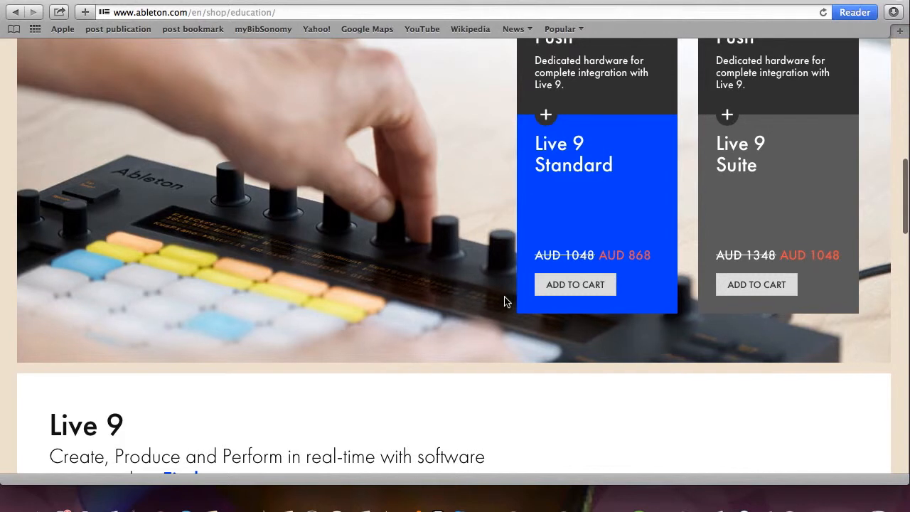
{"action": "scroll", "coordinate": [504, 295], "scroll_direction": "down", "scroll_amount": 3}
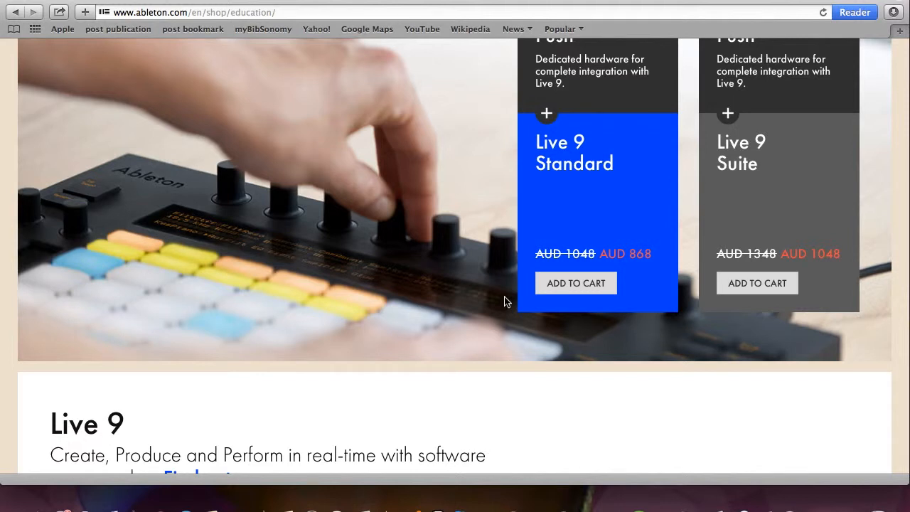
{"action": "scroll", "coordinate": [464, 374], "scroll_direction": "down", "scroll_amount": 10}
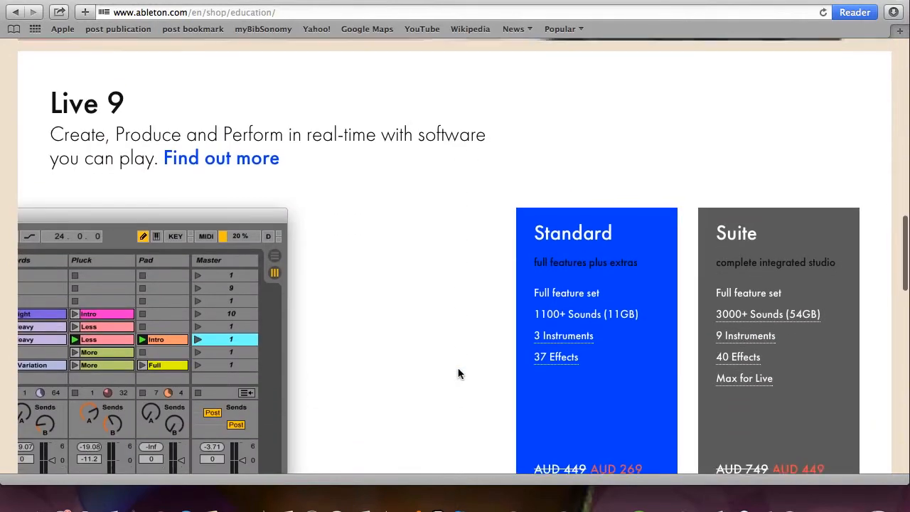
{"action": "scroll", "coordinate": [458, 374], "scroll_direction": "down", "scroll_amount": 15}
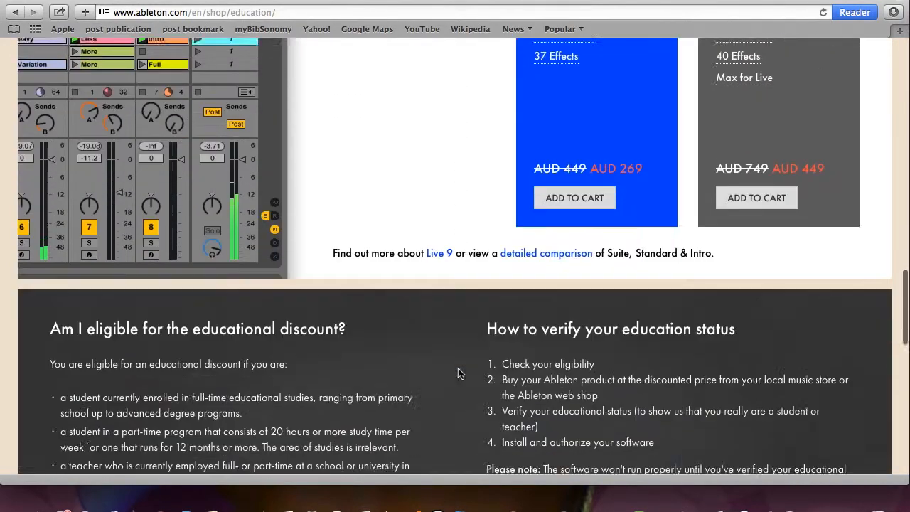
{"action": "scroll", "coordinate": [459, 386], "scroll_direction": "up", "scroll_amount": 20}
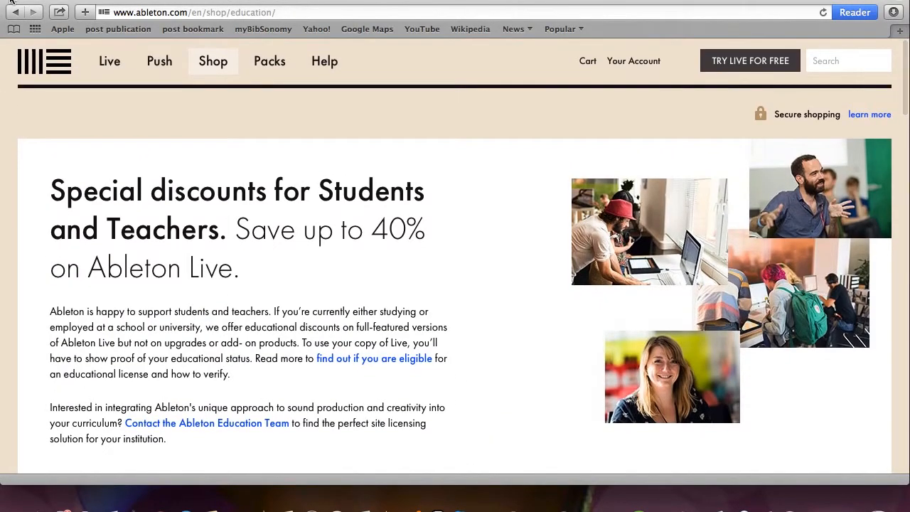
{"action": "left_click", "coordinate": [10, 0]}
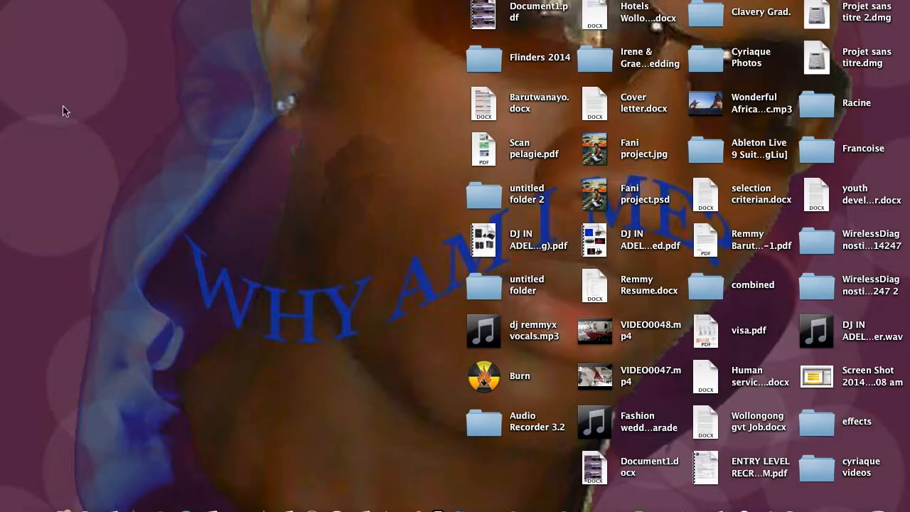
Step: Show the Applications folder in Finder, launch Ableton Live 9 Suite from it and close the Finder window
{"action": "left_click", "coordinate": [828, 505]}
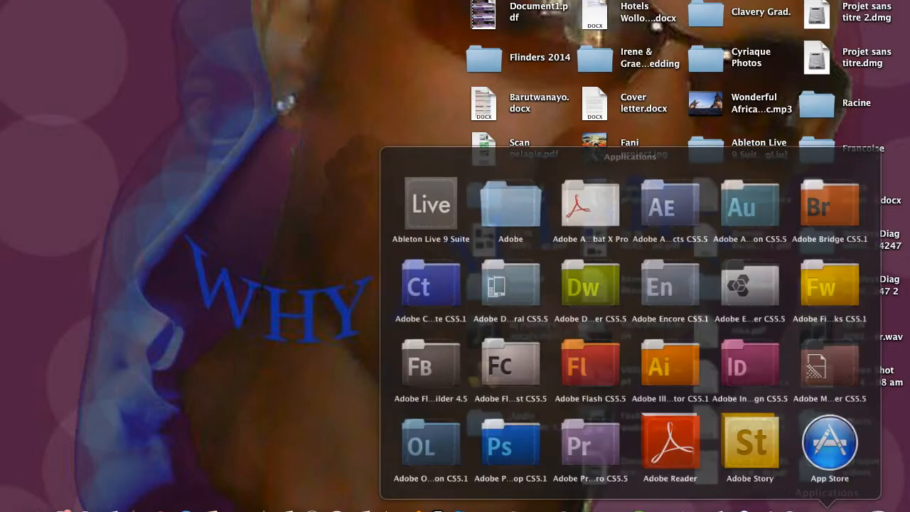
{"action": "scroll", "coordinate": [747, 377], "scroll_direction": "down", "scroll_amount": 5}
{"action": "scroll", "coordinate": [747, 377], "scroll_direction": "down", "scroll_amount": 6}
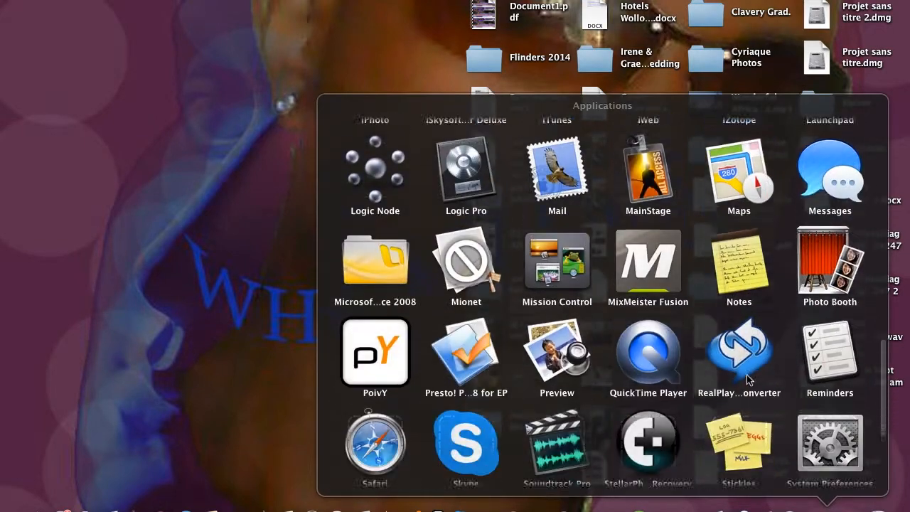
{"action": "scroll", "coordinate": [747, 379], "scroll_direction": "down", "scroll_amount": 4}
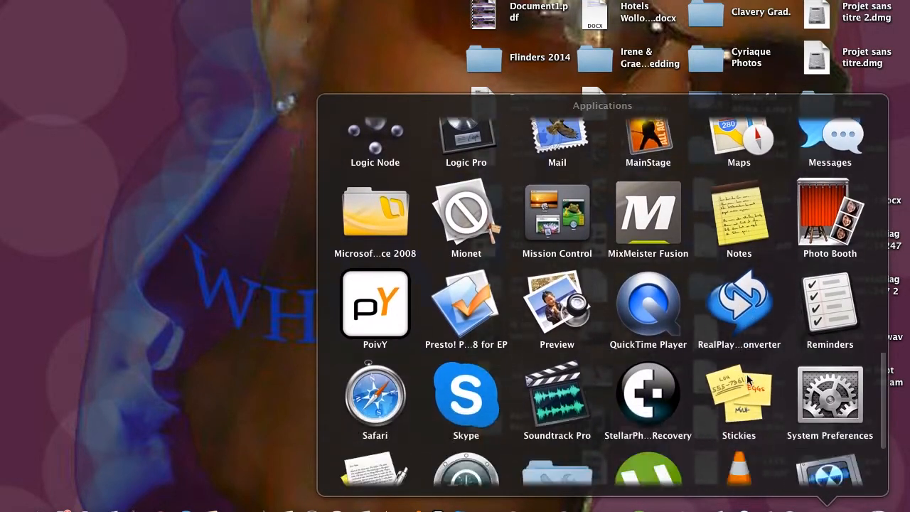
{"action": "scroll", "coordinate": [747, 379], "scroll_direction": "up", "scroll_amount": 10}
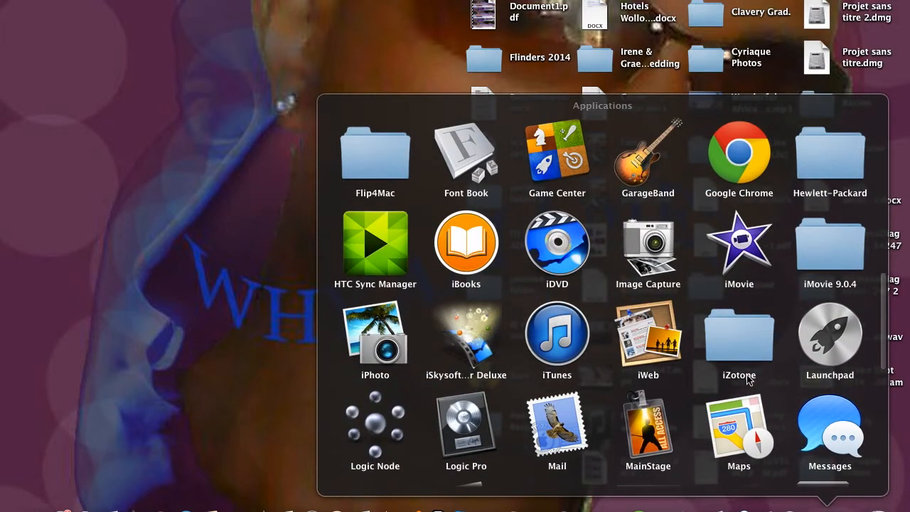
{"action": "scroll", "coordinate": [747, 375], "scroll_direction": "up", "scroll_amount": 4}
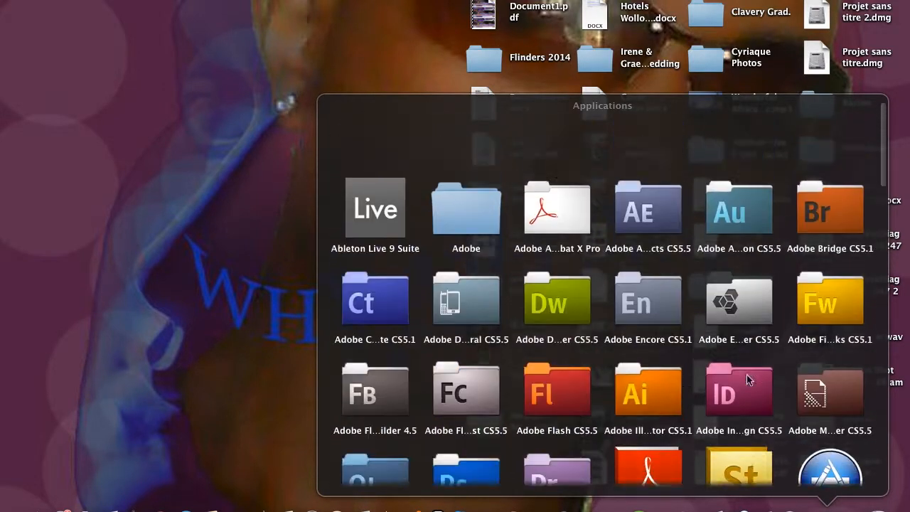
{"action": "scroll", "coordinate": [747, 375], "scroll_direction": "down", "scroll_amount": 12}
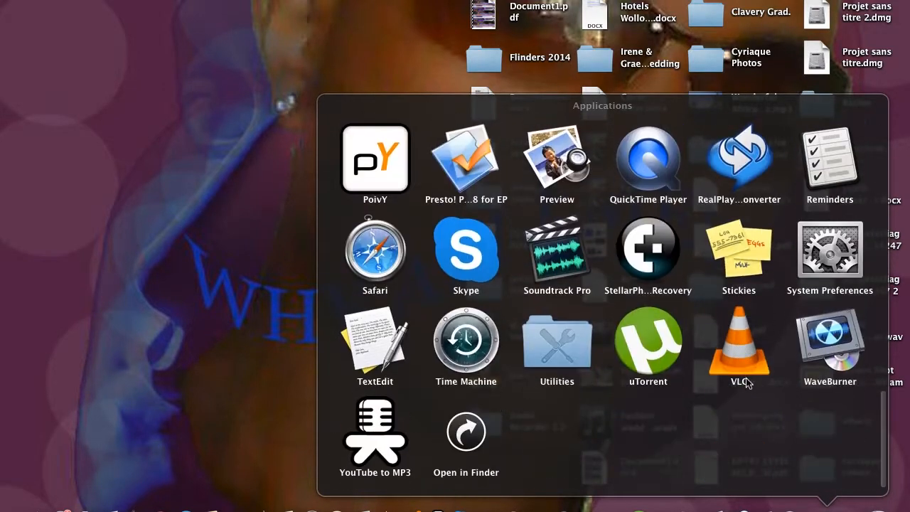
{"action": "left_click", "coordinate": [466, 432]}
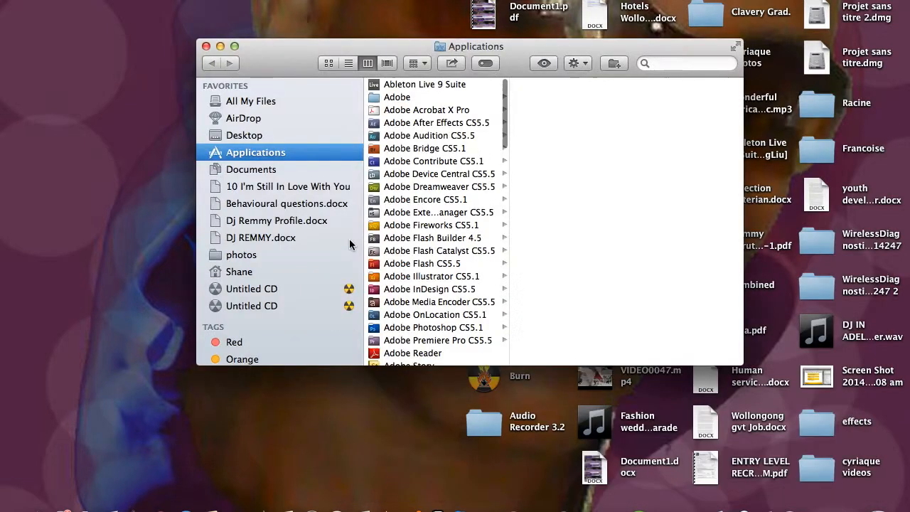
{"action": "left_click", "coordinate": [416, 84]}
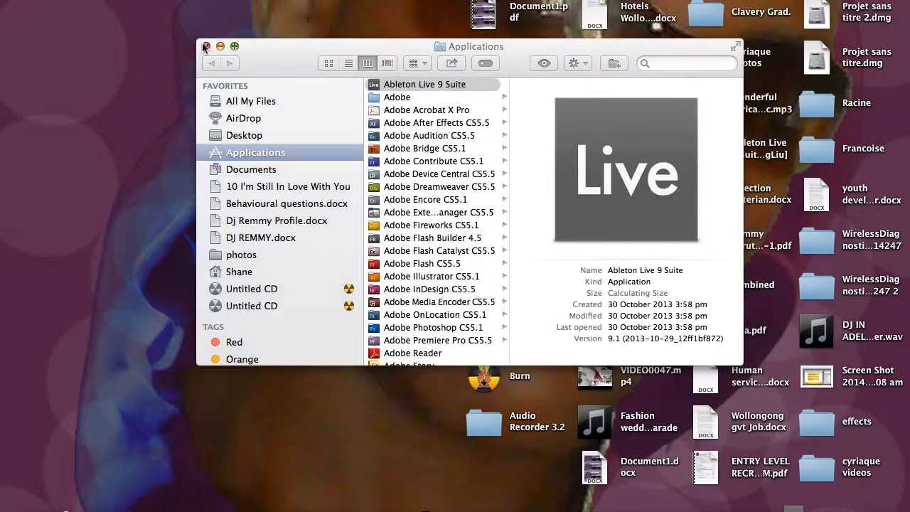
{"action": "left_click", "coordinate": [206, 46]}
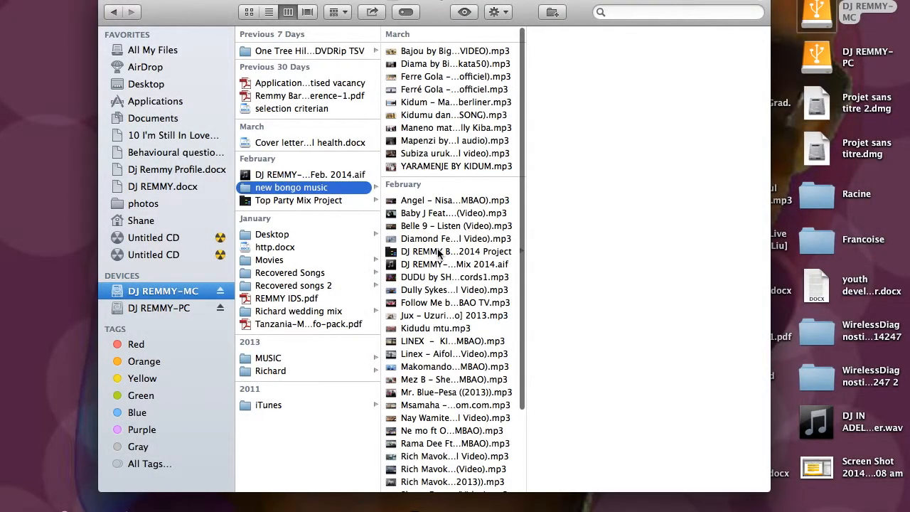
Step: Open the Bongo Mix 2014 Live Set from its project folder inside "new bongo music" and close the Finder window
{"action": "left_click", "coordinate": [440, 252]}
{"action": "left_click", "coordinate": [583, 65]}
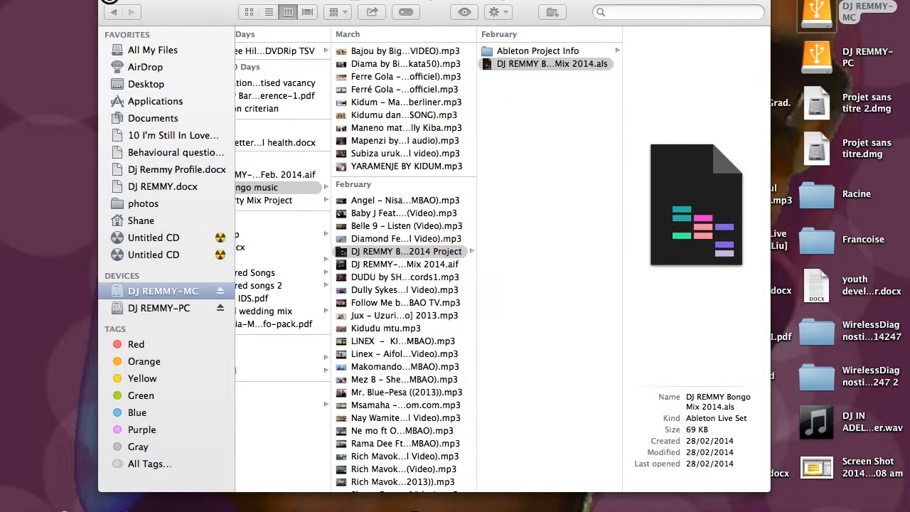
{"action": "left_click", "coordinate": [108, 2]}
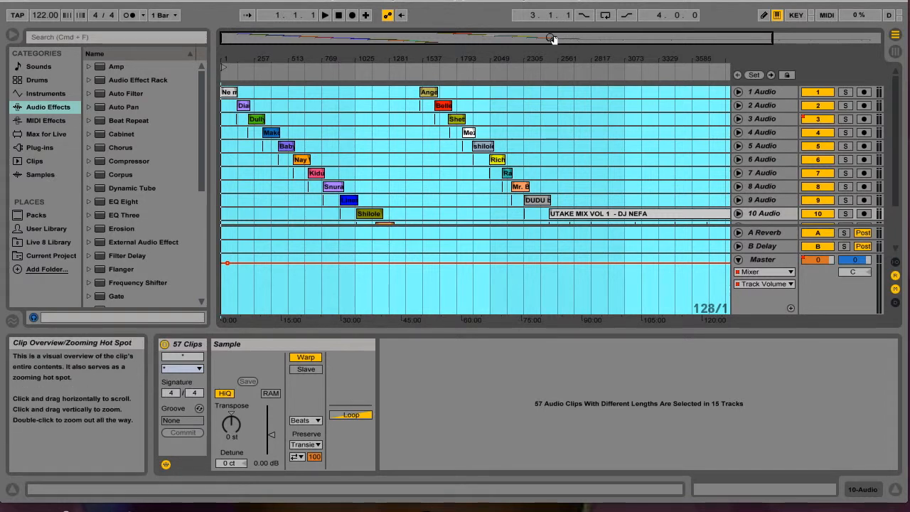
Step: Unfold audio tracks 1, 2 and 3 in the arrangement to look at their clips and volume automation
{"action": "mouse_move", "coordinate": [554, 38]}
{"action": "left_mouse_down"}
{"action": "mouse_move", "coordinate": [556, 99]}
{"action": "mouse_move", "coordinate": [590, 98]}
{"action": "mouse_move", "coordinate": [590, 38]}
{"action": "mouse_move", "coordinate": [612, 74]}
{"action": "mouse_move", "coordinate": [612, 107]}
{"action": "mouse_move", "coordinate": [581, 36]}
{"action": "mouse_move", "coordinate": [425, 38]}
{"action": "mouse_move", "coordinate": [455, 57]}
{"action": "left_mouse_up"}
{"action": "double_click", "coordinate": [426, 38]}
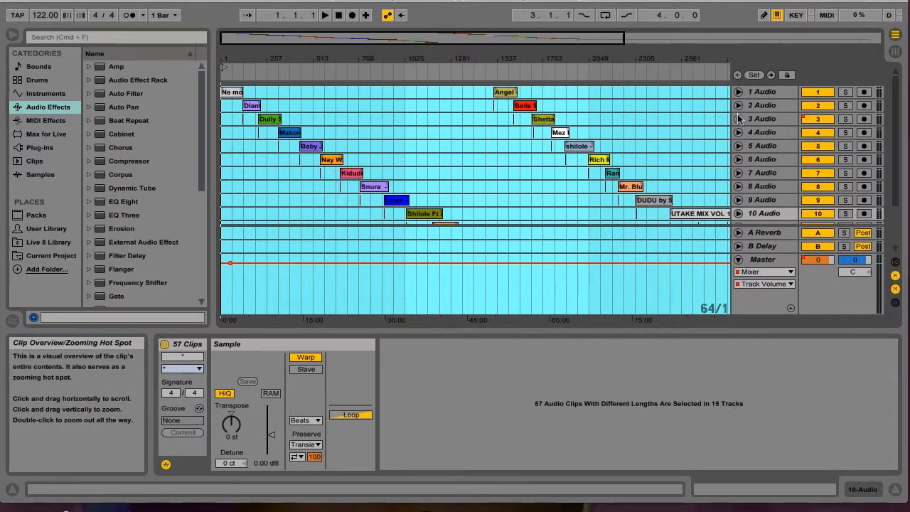
{"action": "left_click", "coordinate": [738, 92]}
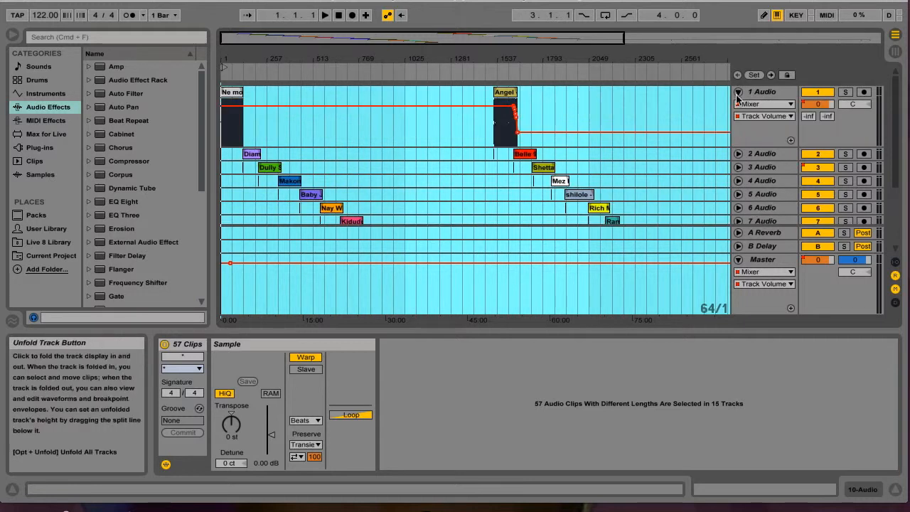
{"action": "left_click", "coordinate": [738, 154]}
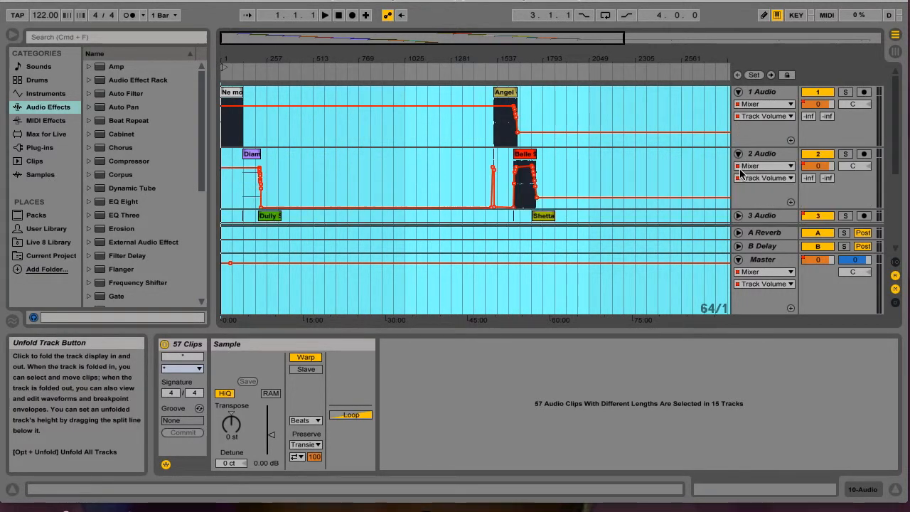
{"action": "left_click", "coordinate": [739, 217]}
Step: Look over the lower audio tracks, then compare the Session View mixer with the Arrangement View
{"action": "scroll", "coordinate": [359, 222], "scroll_direction": "down", "scroll_amount": 5}
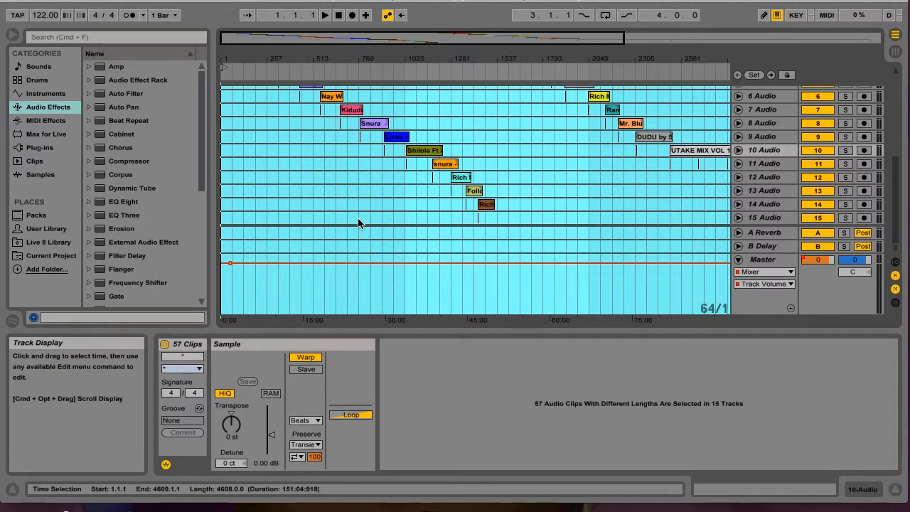
{"action": "key", "text": "Tab"}
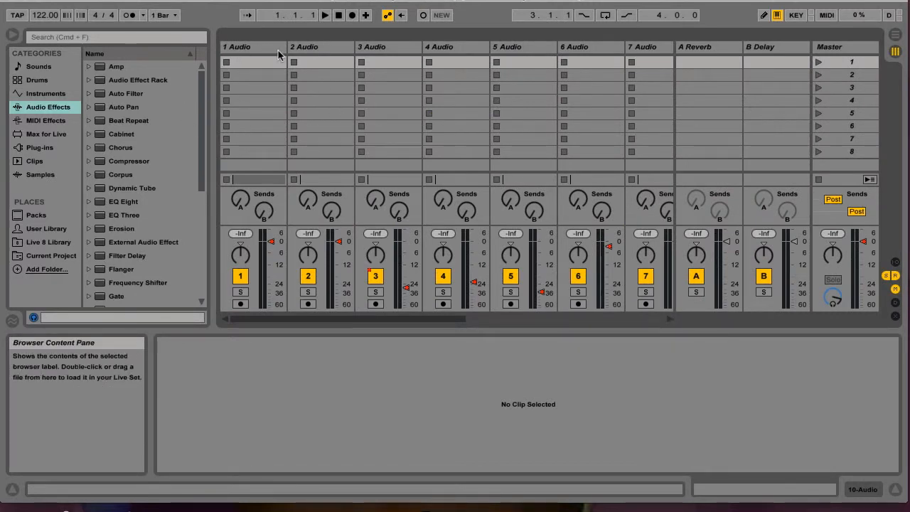
{"action": "key", "text": "Tab"}
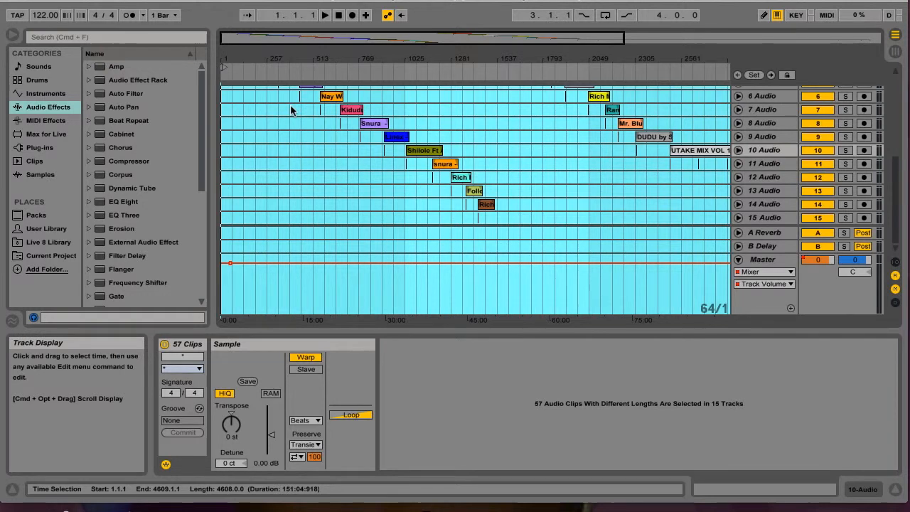
Step: Check the Session View once more and return to the upper tracks in the Arrangement View
{"action": "scroll", "coordinate": [292, 109], "scroll_direction": "up", "scroll_amount": 10}
{"action": "key", "text": "Tab"}
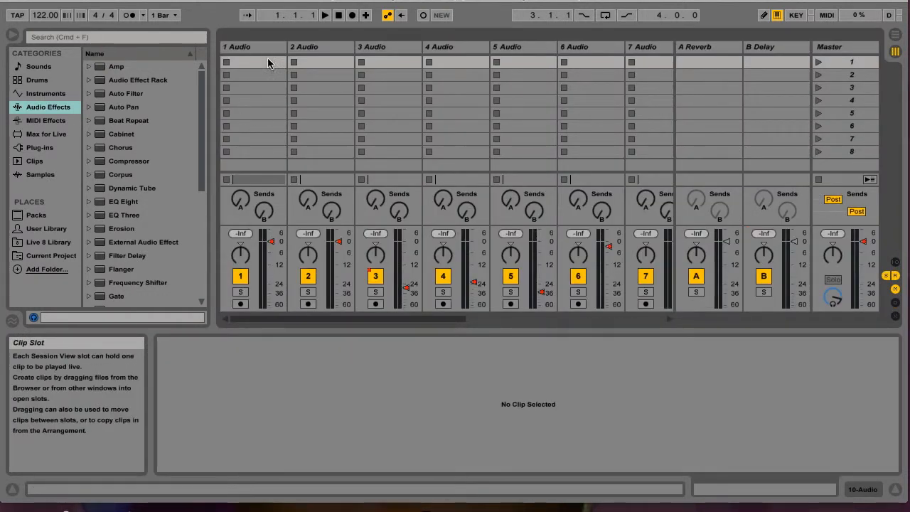
{"action": "key", "text": "Tab"}
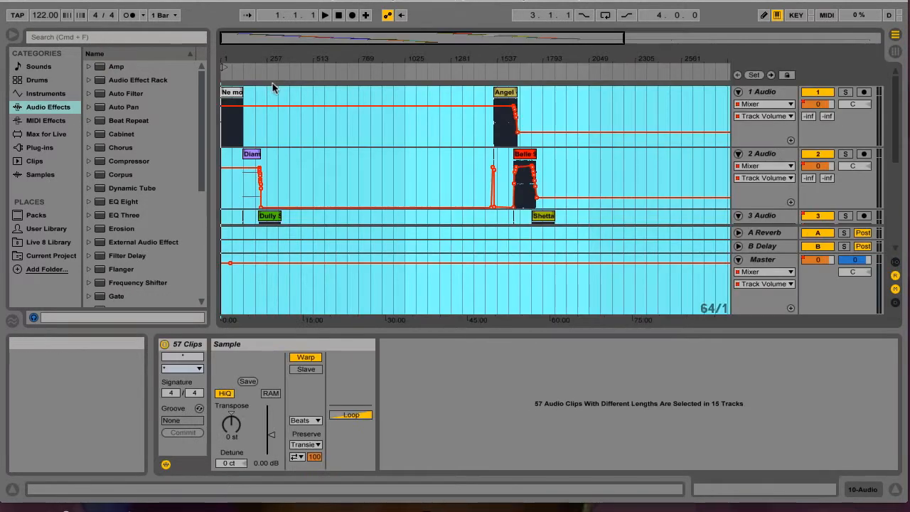
Step: Play the arrangement from the start, turn down the system volume, look over the lower audio tracks and stop playback
{"action": "left_click", "coordinate": [326, 16]}
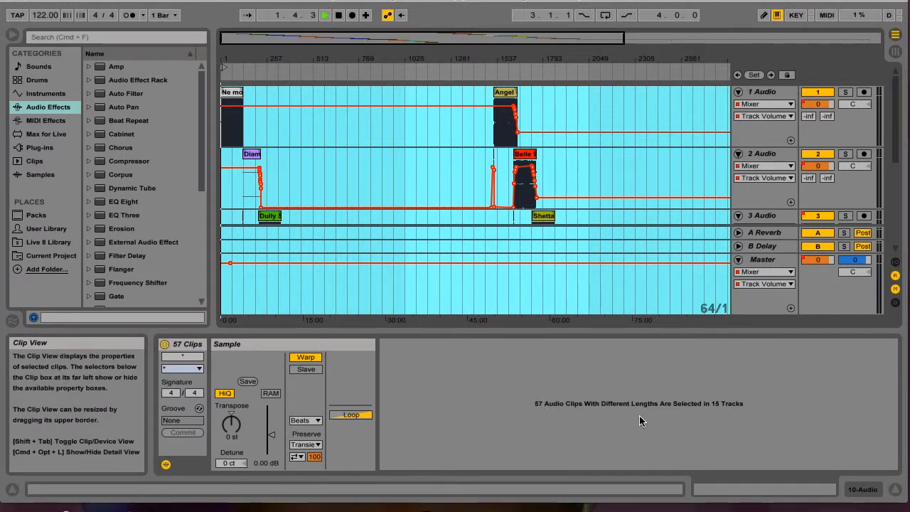
{"action": "key", "text": "XF86AudioRaiseVolume"}
{"action": "key", "text": "XF86AudioLowerVolume"}
{"action": "key", "text": "XF86AudioLowerVolume"}
{"action": "key", "text": "XF86AudioLowerVolume"}
{"action": "key", "text": "XF86AudioLowerVolume"}
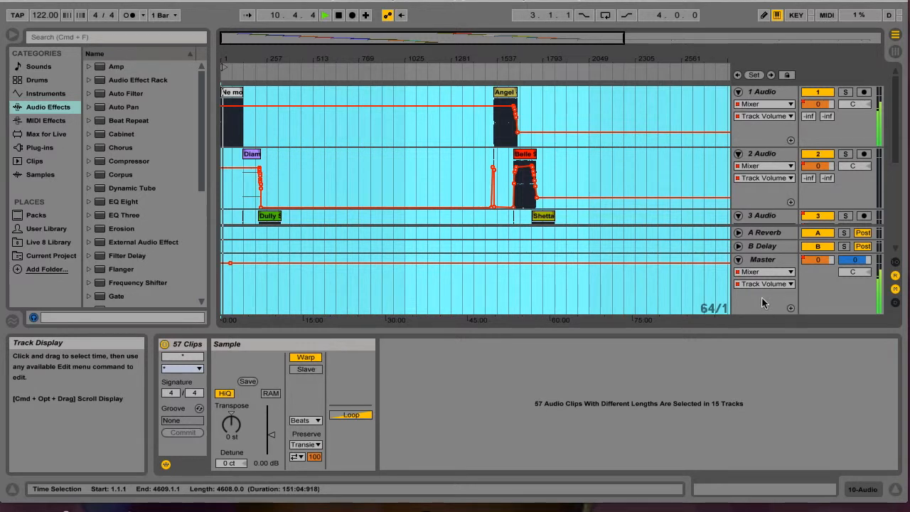
{"action": "scroll", "coordinate": [861, 306], "scroll_direction": "down", "scroll_amount": 5}
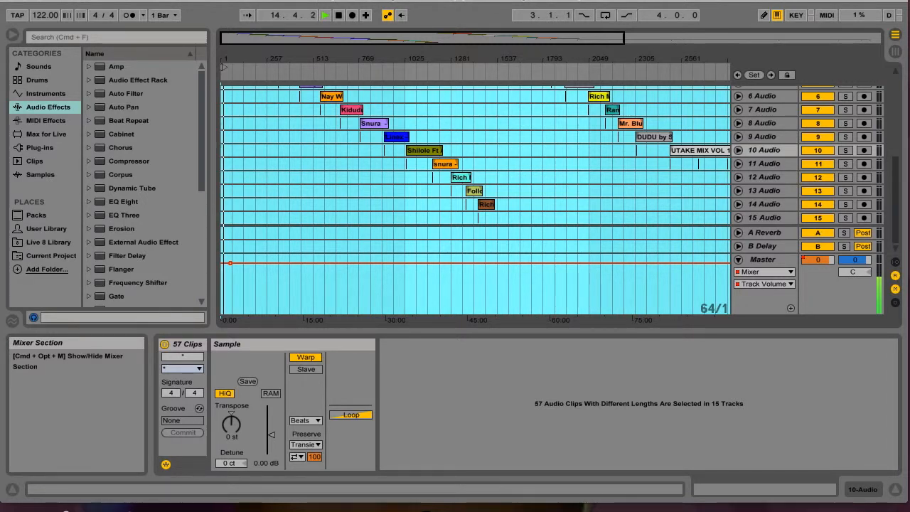
{"action": "key", "text": "space"}
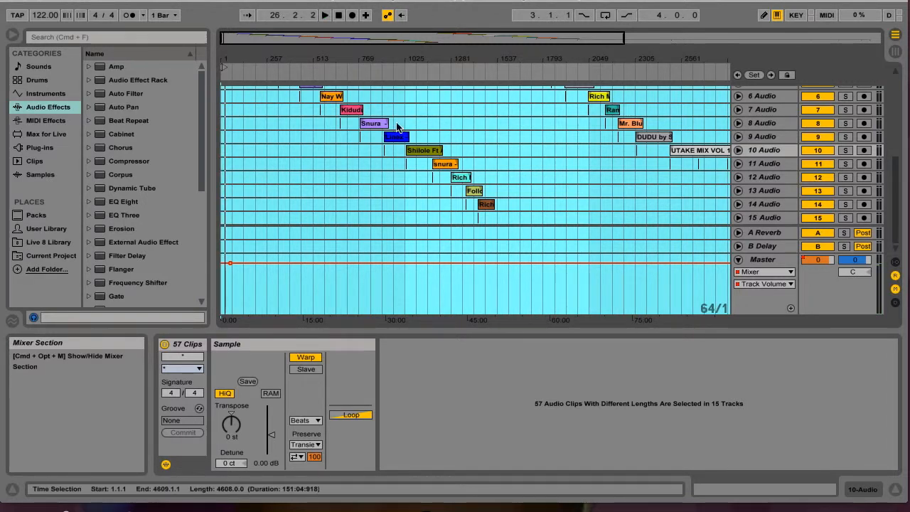
Step: Close the Bongo Mix 2014 set without saving and reopen Ableton Live with an empty Live Set
{"action": "left_click", "coordinate": [9, 2]}
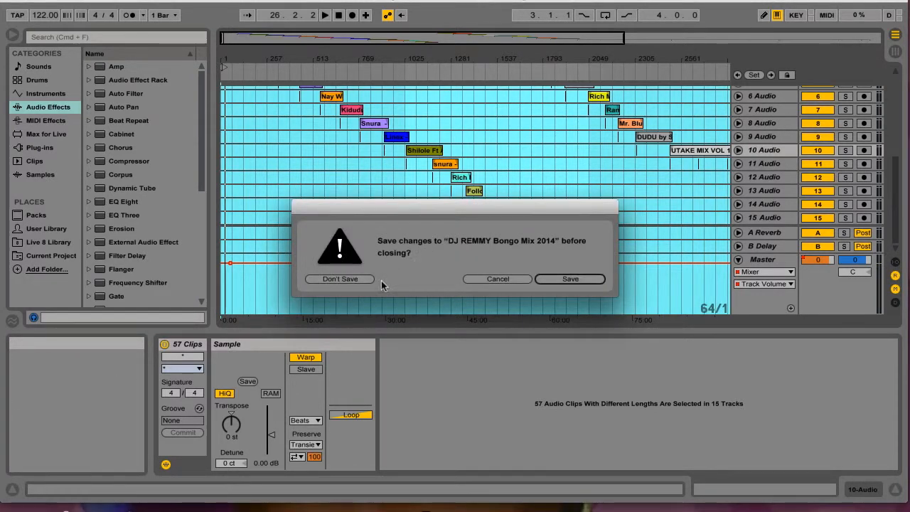
{"action": "left_click", "coordinate": [342, 278]}
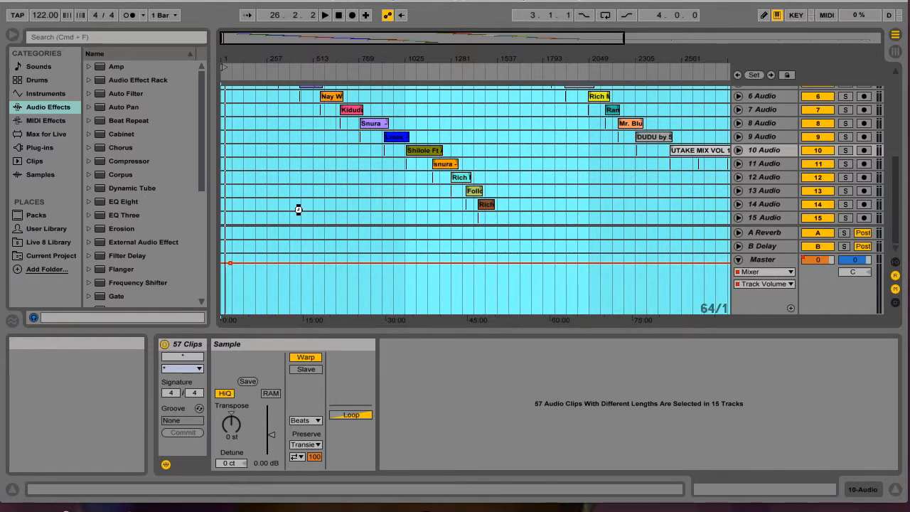
{"action": "left_click", "coordinate": [327, 297]}
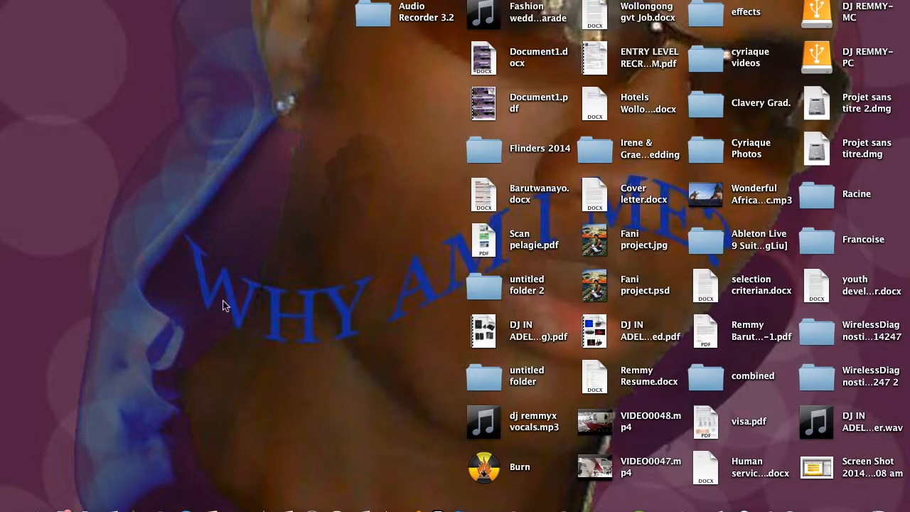
{"action": "left_click", "coordinate": [827, 504]}
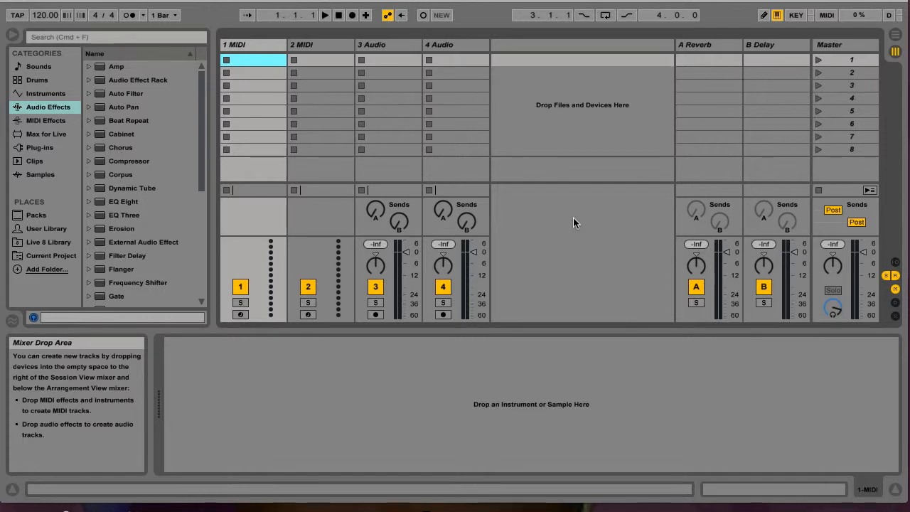
Step: Delete the two MIDI tracks from the new set, leaving only the audio tracks
{"action": "left_click", "coordinate": [250, 45]}
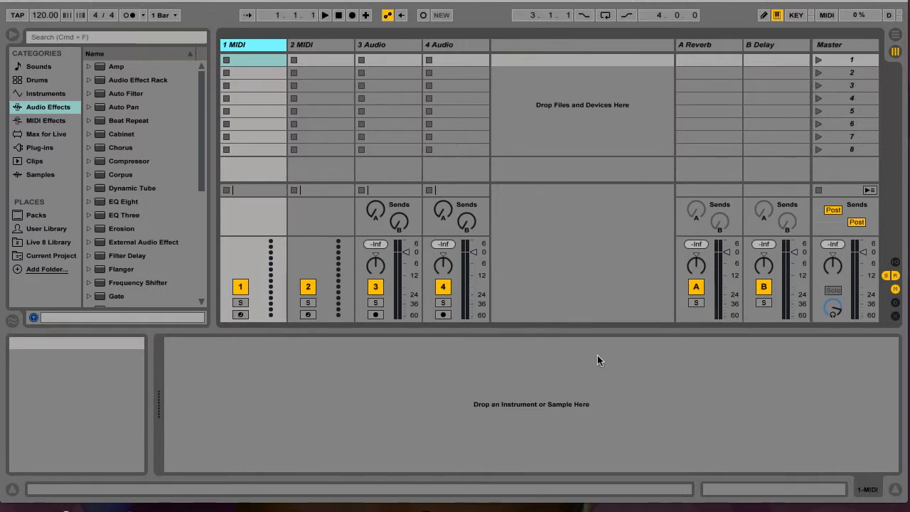
{"action": "key", "text": "Delete"}
{"action": "key", "text": "Delete"}
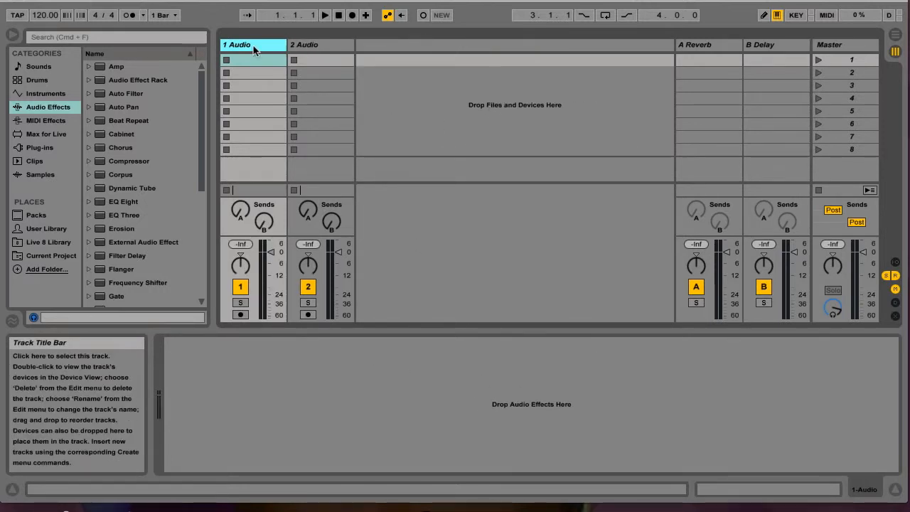
Step: Move the Live window down to uncover the desktop and open the "new bongo music" folder on the MC external drive
{"action": "left_click_drag", "start_coordinate": [176, 2], "coordinate": [197, 272]}
{"action": "double_click", "coordinate": [816, 10]}
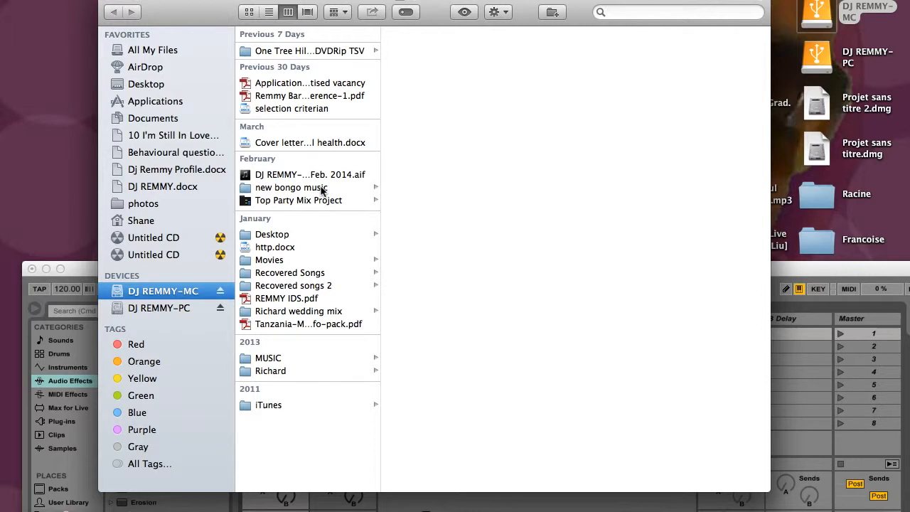
{"action": "left_click", "coordinate": [321, 189]}
Step: Look through the songs in the "new bongo music" folder for a track to load
{"action": "scroll", "coordinate": [448, 288], "scroll_direction": "down", "scroll_amount": 2}
{"action": "scroll", "coordinate": [448, 288], "scroll_direction": "down", "scroll_amount": 1}
{"action": "scroll", "coordinate": [451, 340], "scroll_direction": "down", "scroll_amount": 5}
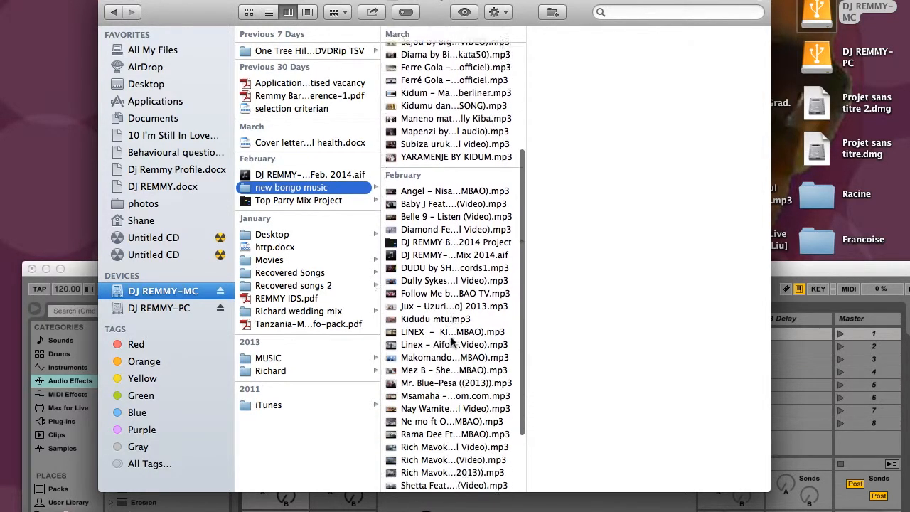
{"action": "scroll", "coordinate": [451, 342], "scroll_direction": "down", "scroll_amount": 5}
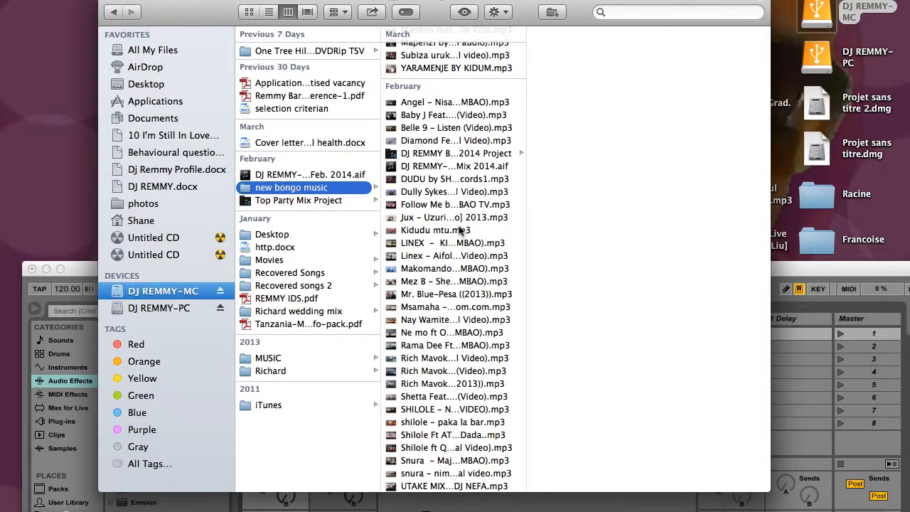
{"action": "scroll", "coordinate": [449, 322], "scroll_direction": "down", "scroll_amount": 1}
{"action": "scroll", "coordinate": [442, 361], "scroll_direction": "up", "scroll_amount": 3}
{"action": "scroll", "coordinate": [443, 361], "scroll_direction": "up", "scroll_amount": 4}
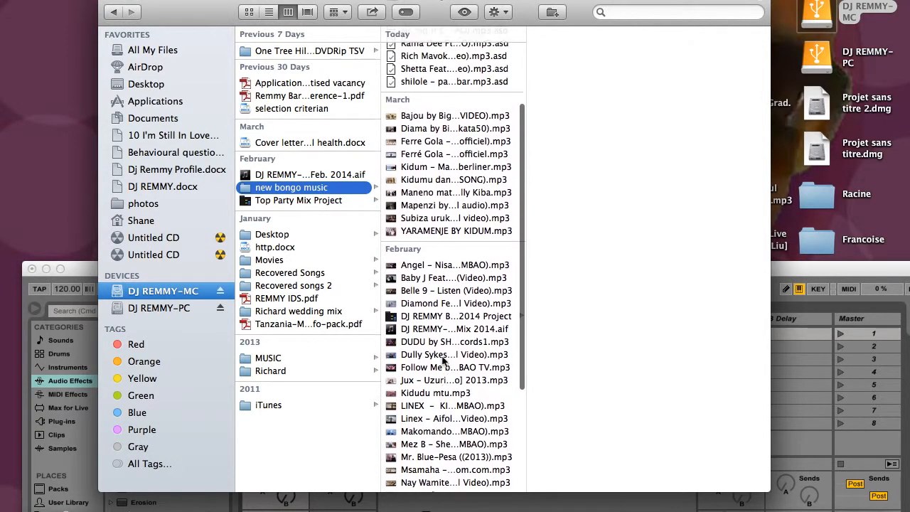
{"action": "scroll", "coordinate": [447, 161], "scroll_direction": "up", "scroll_amount": 2}
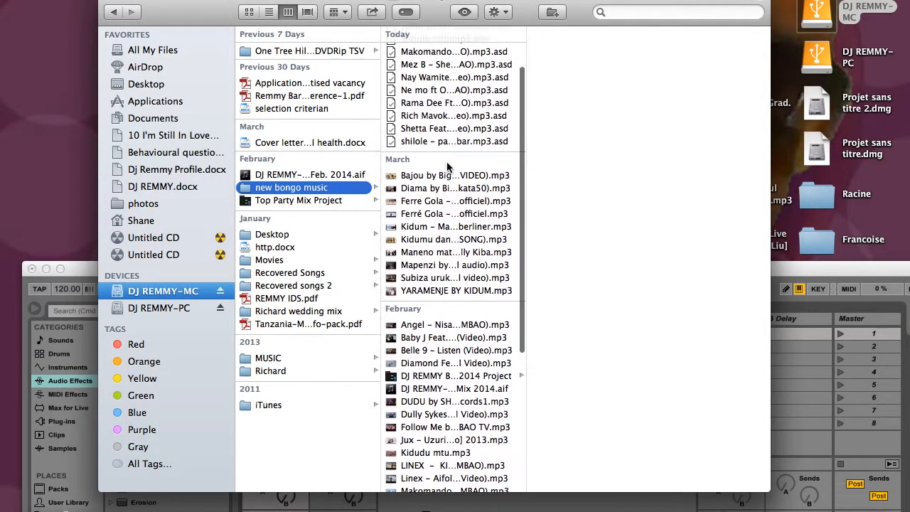
{"action": "scroll", "coordinate": [445, 171], "scroll_direction": "down", "scroll_amount": 8}
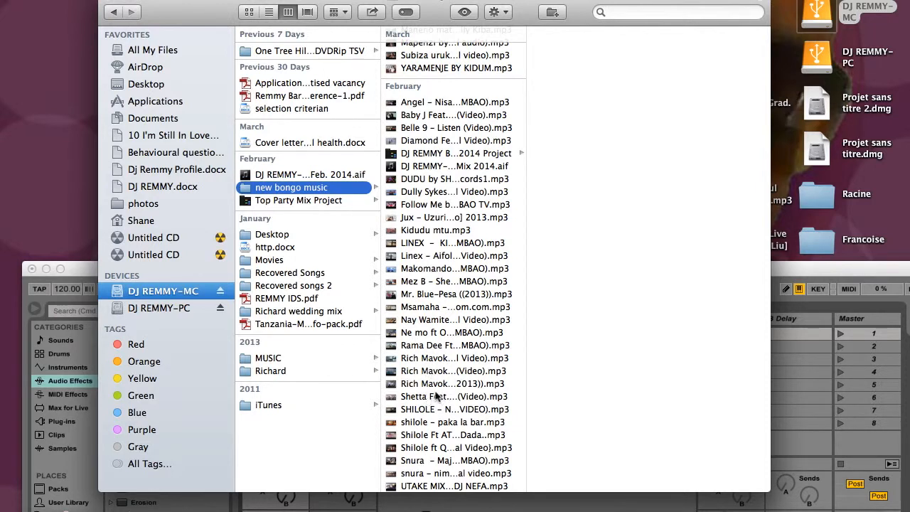
Step: Place "Rich Mavoko - One Time (Video).mp3" in the first clip slot of track 1 Audio and move the Live window back up
{"action": "left_click", "coordinate": [424, 371]}
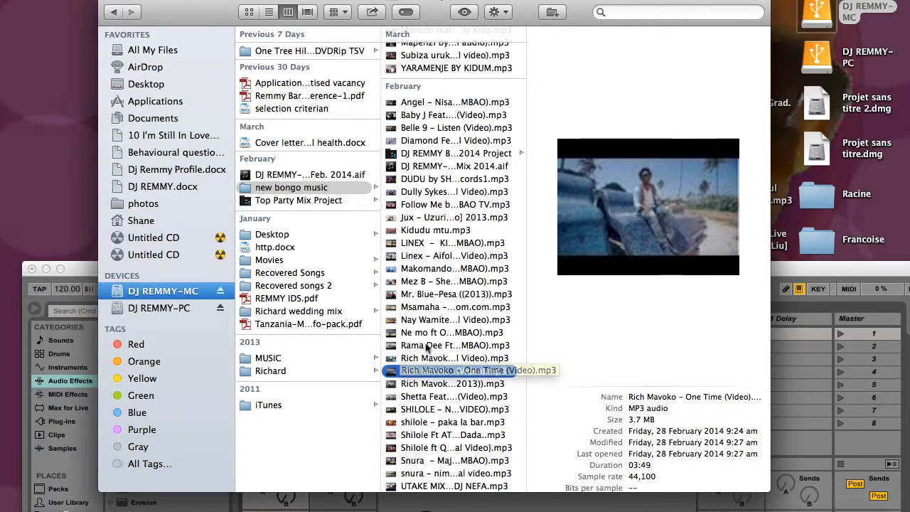
{"action": "left_click_drag", "start_coordinate": [562, 3], "coordinate": [908, 4]}
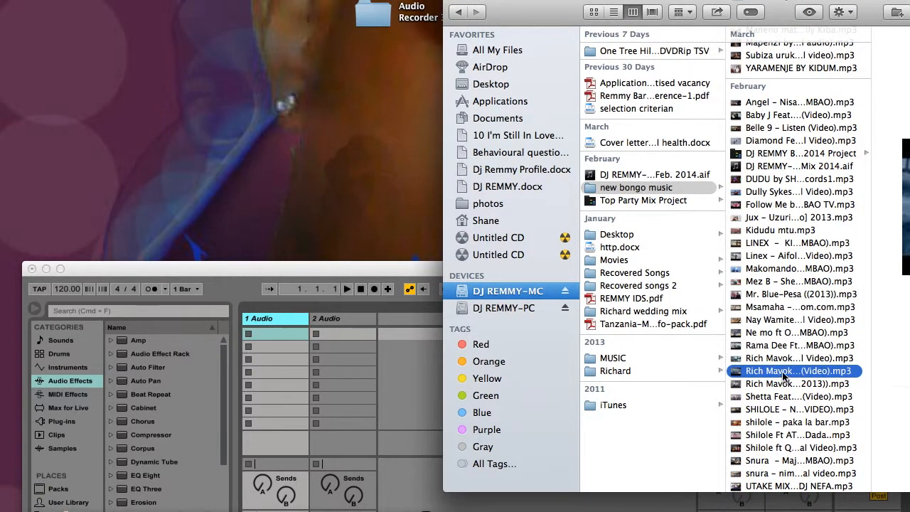
{"action": "left_click_drag", "start_coordinate": [785, 377], "coordinate": [262, 338]}
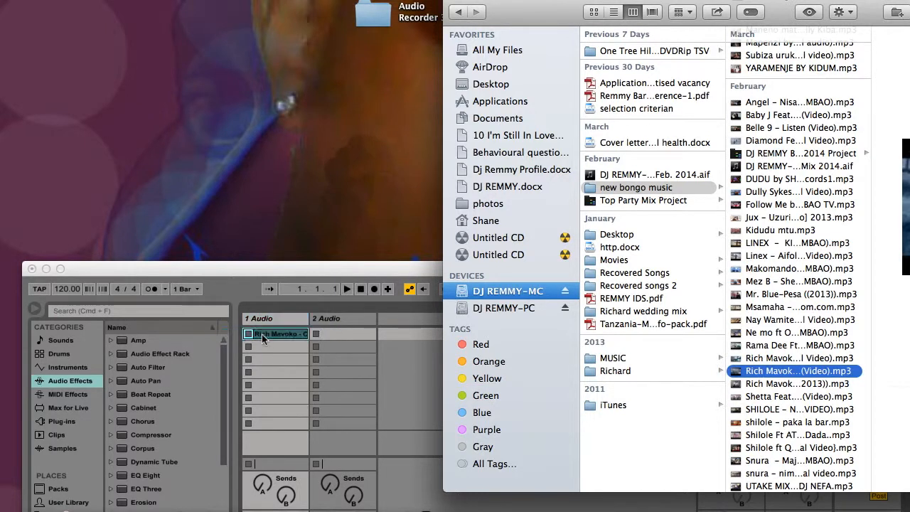
{"action": "double_click", "coordinate": [252, 265]}
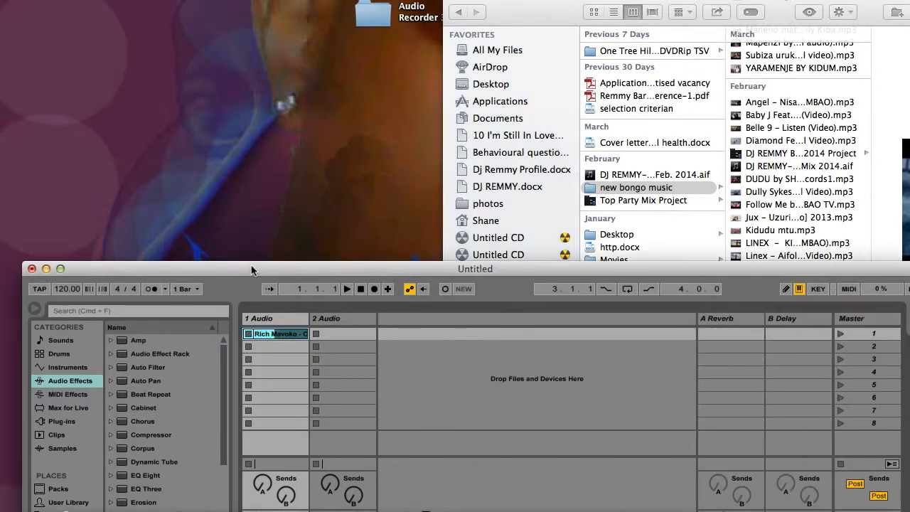
{"action": "left_click_drag", "start_coordinate": [252, 265], "coordinate": [230, 1]}
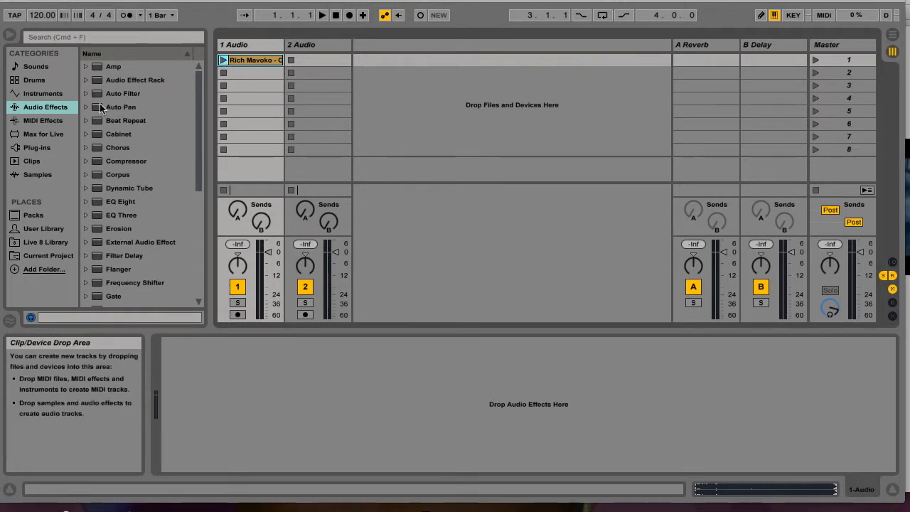
Step: Browse the audio effects and add EQ Three to track 1 Audio
{"action": "scroll", "coordinate": [151, 188], "scroll_direction": "down", "scroll_amount": 6}
{"action": "left_click", "coordinate": [152, 182]}
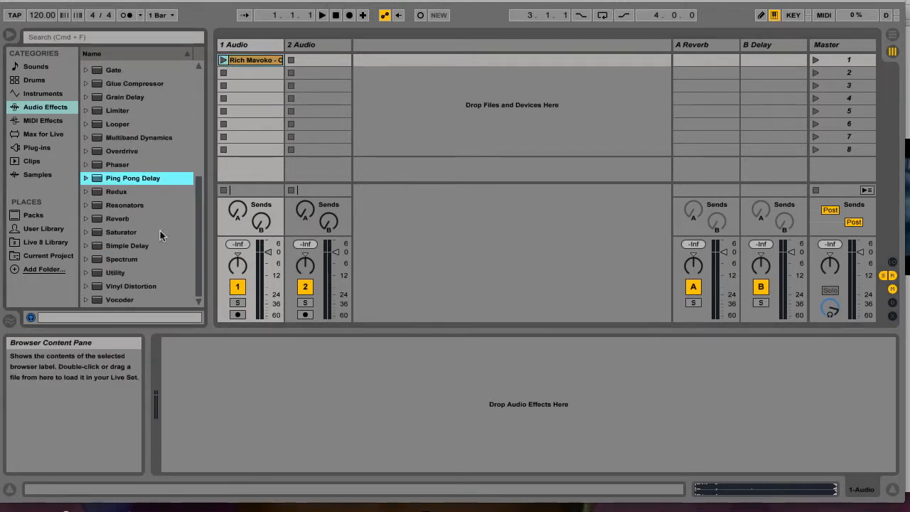
{"action": "left_click", "coordinate": [250, 45]}
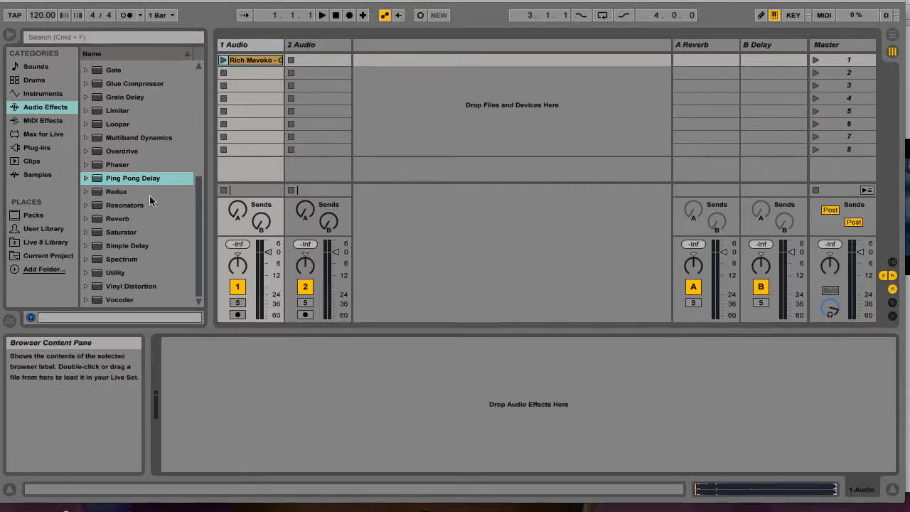
{"action": "scroll", "coordinate": [149, 195], "scroll_direction": "up", "scroll_amount": 5}
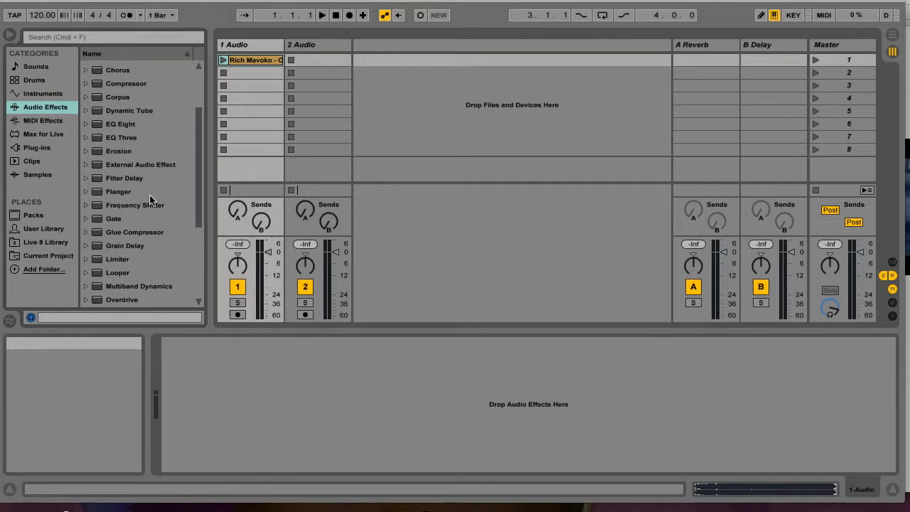
{"action": "left_click", "coordinate": [108, 139]}
{"action": "left_click_drag", "start_coordinate": [108, 141], "coordinate": [282, 394]}
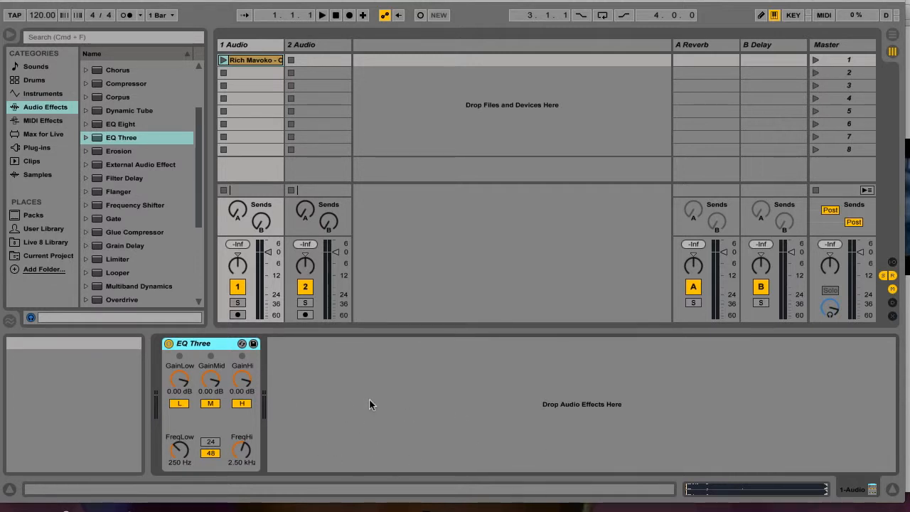
Step: Browse the audio effects further and add Ping Pong Delay after EQ Three on track 1 Audio
{"action": "scroll", "coordinate": [170, 252], "scroll_direction": "down", "scroll_amount": 5}
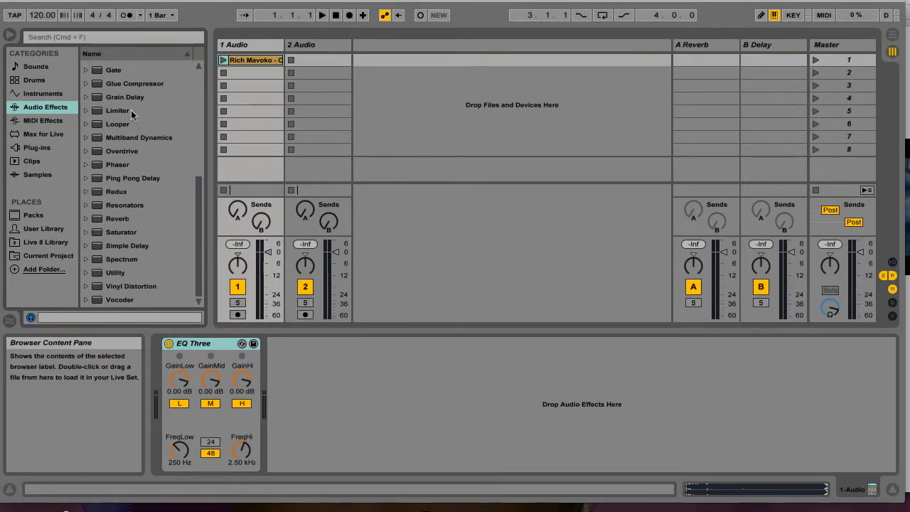
{"action": "scroll", "coordinate": [150, 164], "scroll_direction": "up", "scroll_amount": 3}
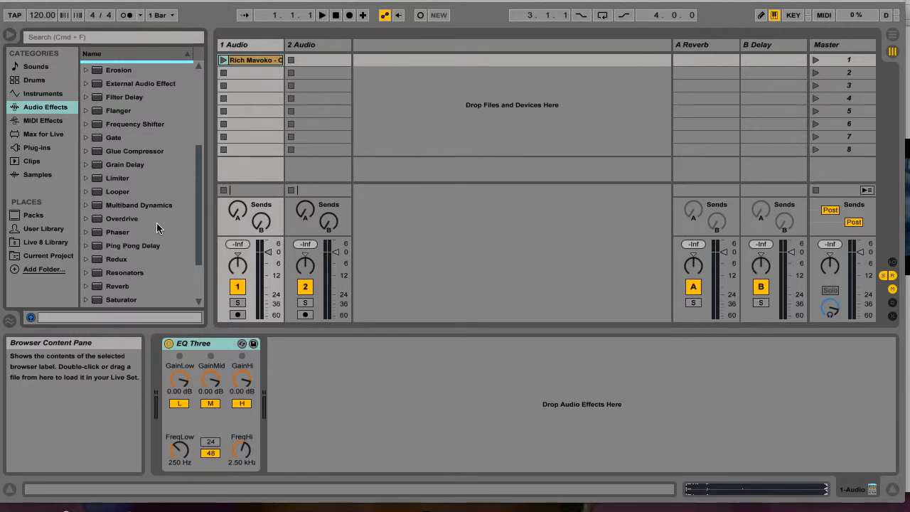
{"action": "scroll", "coordinate": [157, 223], "scroll_direction": "up", "scroll_amount": 7}
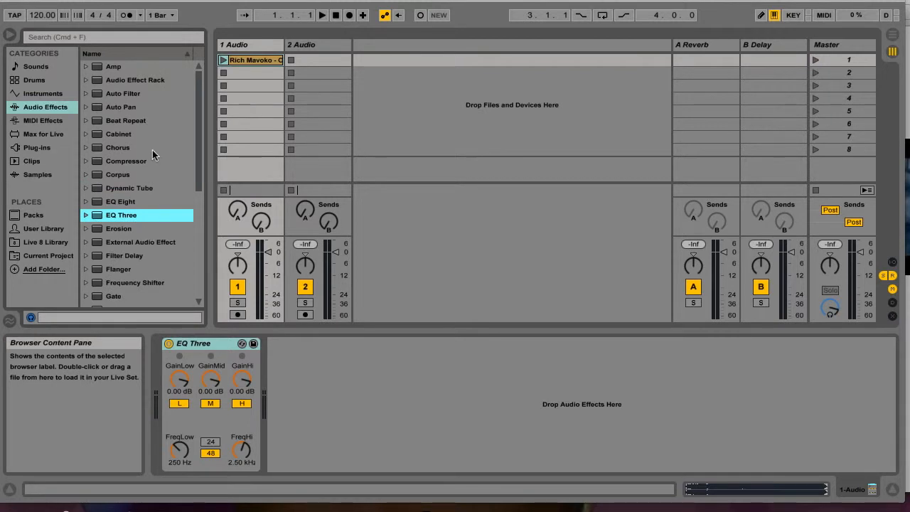
{"action": "scroll", "coordinate": [156, 178], "scroll_direction": "down", "scroll_amount": 8}
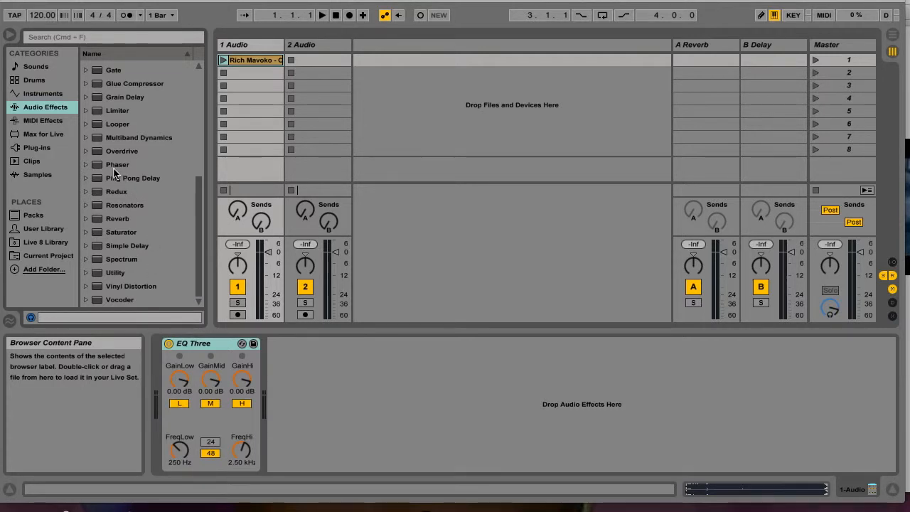
{"action": "left_click_drag", "start_coordinate": [114, 178], "coordinate": [329, 392]}
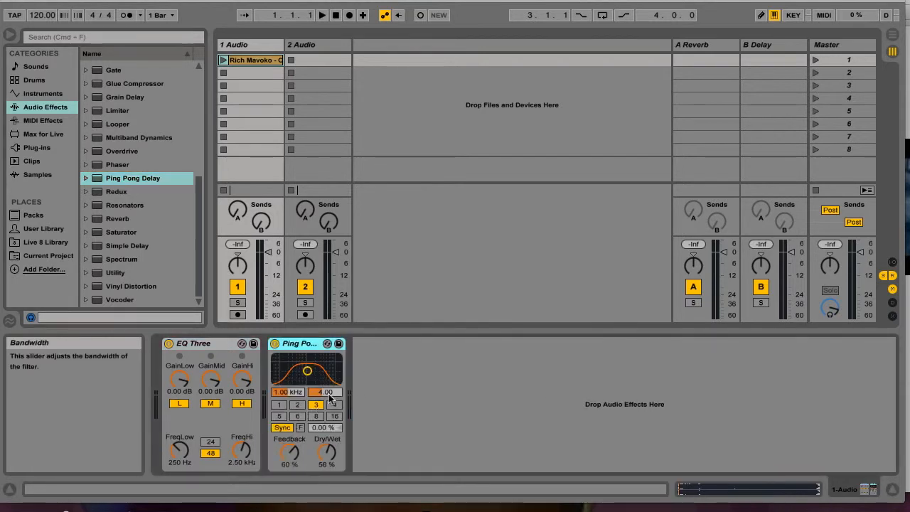
{"action": "scroll", "coordinate": [175, 200], "scroll_direction": "up", "scroll_amount": 3}
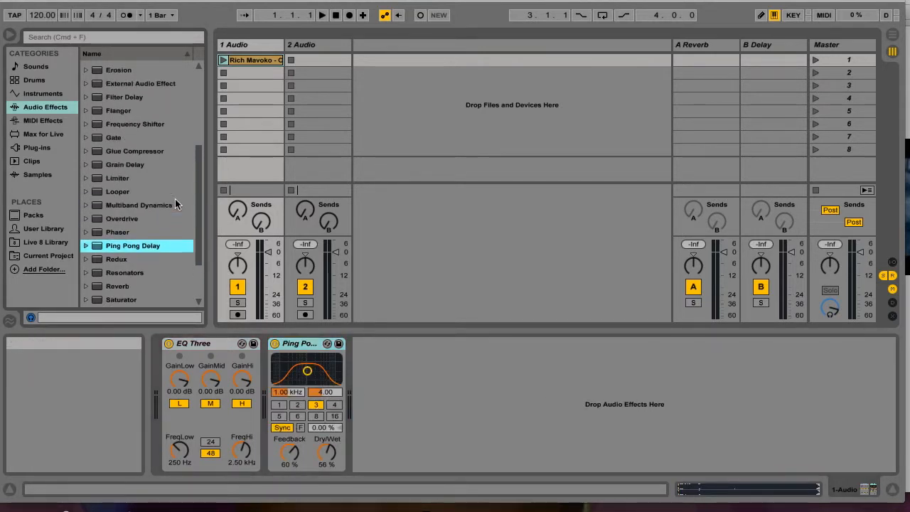
{"action": "scroll", "coordinate": [178, 160], "scroll_direction": "up", "scroll_amount": 3}
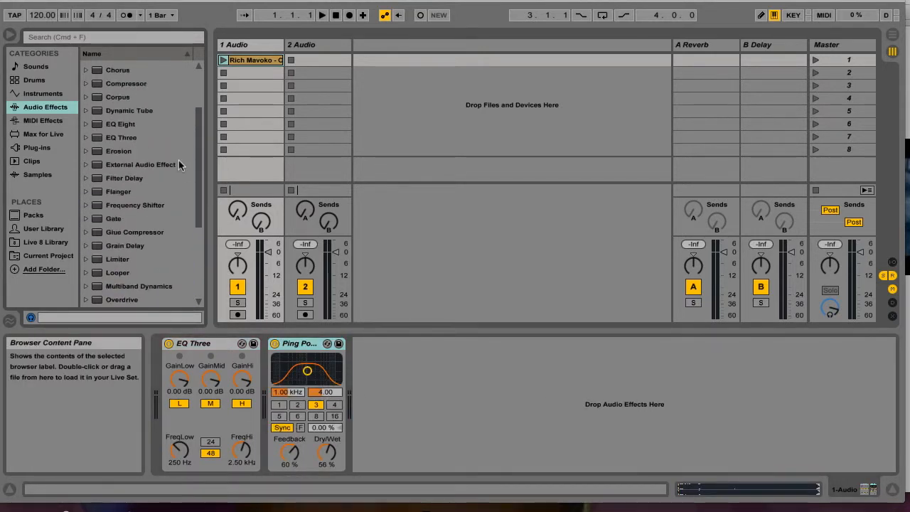
{"action": "left_click", "coordinate": [193, 344]}
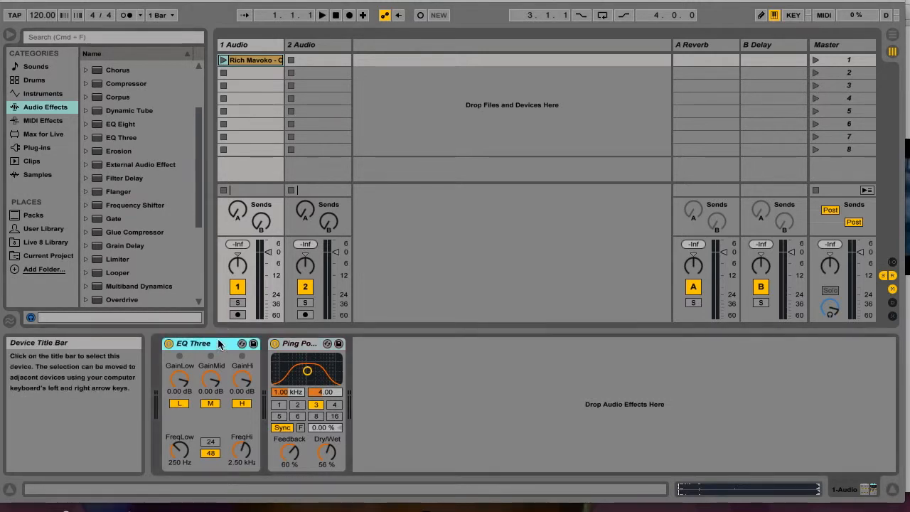
{"action": "left_click", "coordinate": [461, 407]}
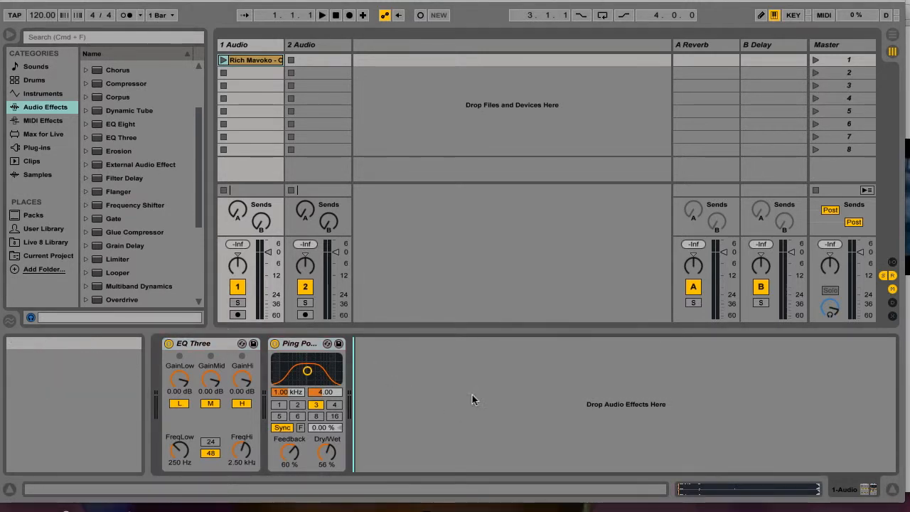
Step: Launch the Rich Mavoko clip on track 1 Audio and adjust the system volume while it plays
{"action": "left_click", "coordinate": [223, 61]}
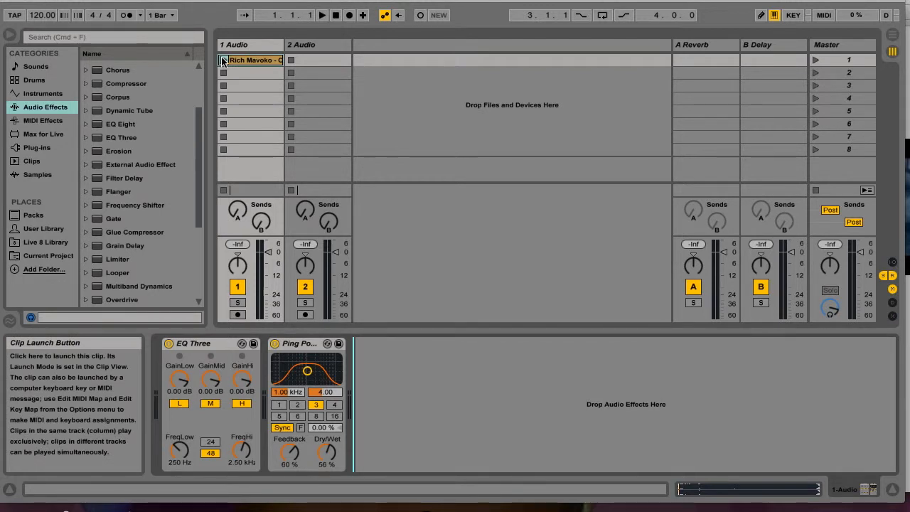
{"action": "key", "text": "XF86AudioRaiseVolume"}
{"action": "key", "text": "XF86AudioRaiseVolume"}
{"action": "key", "text": "XF86AudioRaiseVolume"}
{"action": "key", "text": "XF86AudioRaiseVolume"}
{"action": "key", "text": "XF86AudioRaiseVolume"}
{"action": "key", "text": "XF86AudioRaiseVolume"}
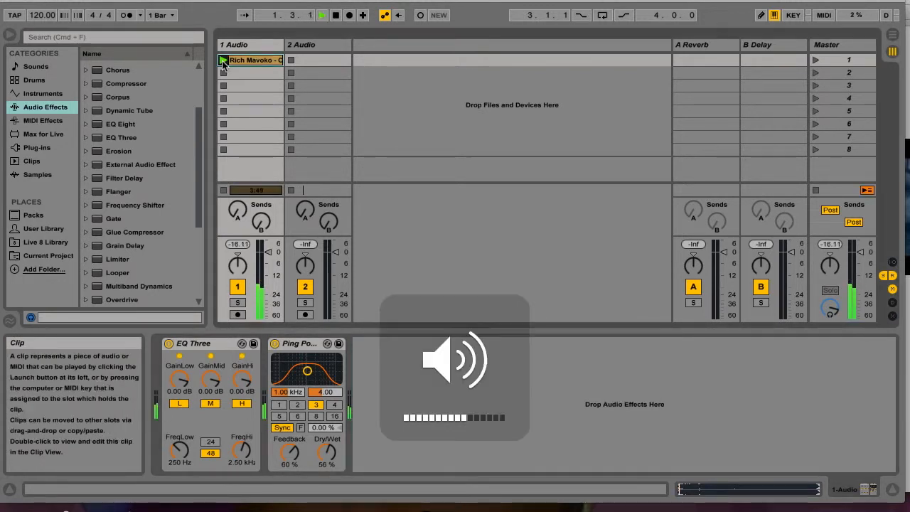
{"action": "key", "text": "XF86AudioLowerVolume"}
{"action": "key", "text": "XF86AudioLowerVolume"}
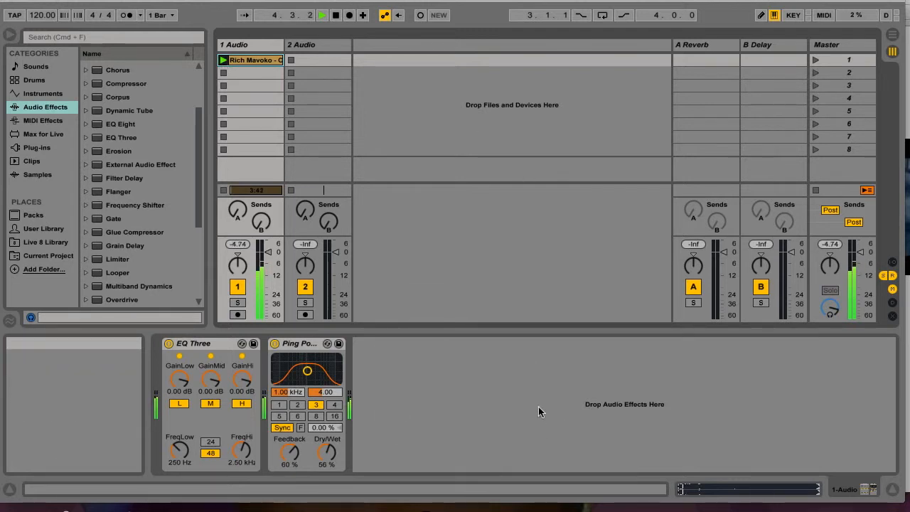
{"action": "key", "text": "XF86AudioLowerVolume"}
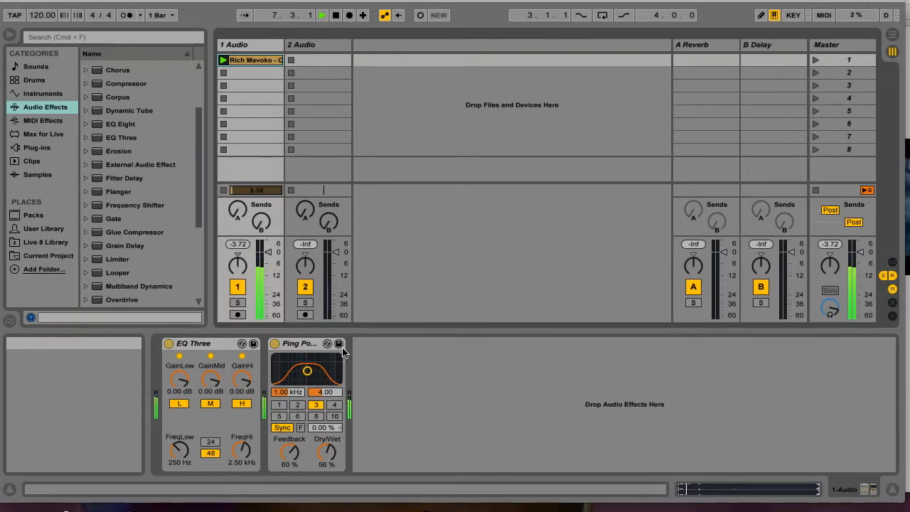
Step: Set Ping Pong Delay's bandpass filter to 65.3 Hz with bandwidth 1.53, switch the device off and stop playback
{"action": "mouse_move", "coordinate": [307, 370]}
{"action": "left_mouse_down"}
{"action": "mouse_move", "coordinate": [278, 380]}
{"action": "mouse_move", "coordinate": [306, 369]}
{"action": "mouse_move", "coordinate": [329, 375]}
{"action": "mouse_move", "coordinate": [319, 377]}
{"action": "left_mouse_up"}
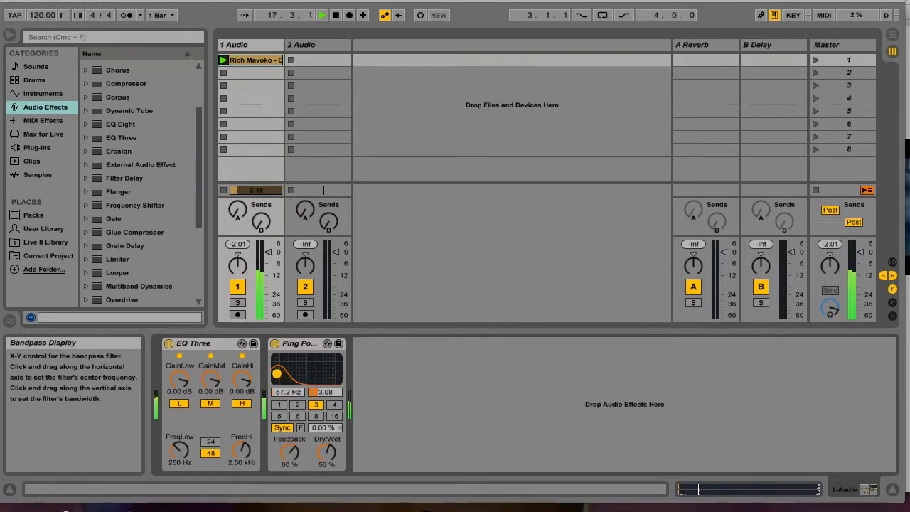
{"action": "mouse_move", "coordinate": [278, 373]}
{"action": "left_mouse_down"}
{"action": "mouse_move", "coordinate": [325, 369]}
{"action": "mouse_move", "coordinate": [338, 380]}
{"action": "mouse_move", "coordinate": [278, 368]}
{"action": "mouse_move", "coordinate": [286, 379]}
{"action": "mouse_move", "coordinate": [278, 378]}
{"action": "left_mouse_up"}
{"action": "left_click", "coordinate": [275, 344]}
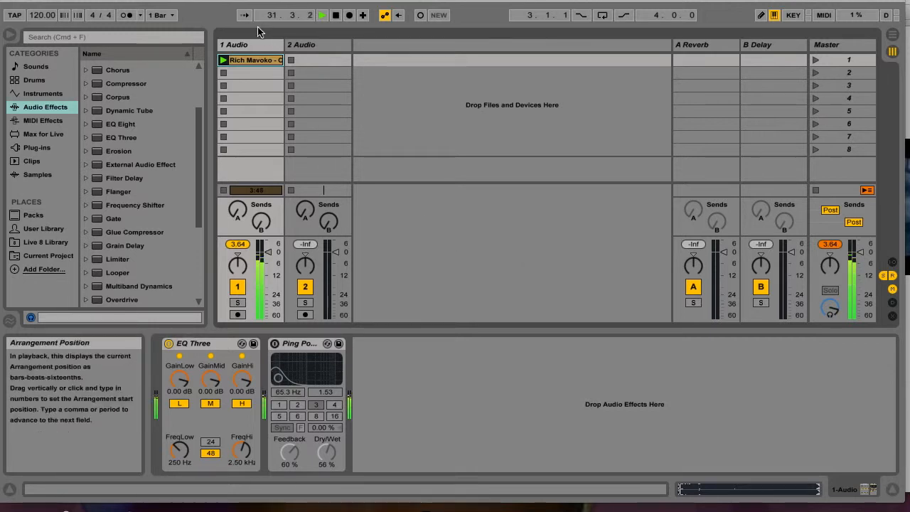
{"action": "left_click", "coordinate": [337, 16]}
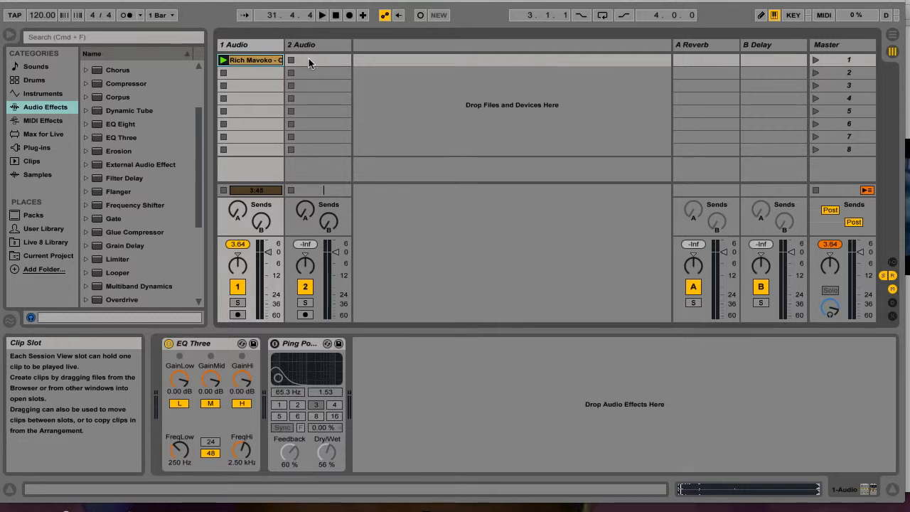
Step: Move the Live window down to reach the "new bongo music" folder and preview "Mez B - Shemeji ( BONGO FLAVA - RADIO MBAO).mp3"
{"action": "left_click", "coordinate": [322, 45]}
{"action": "left_click_drag", "start_coordinate": [209, 1], "coordinate": [288, 381]}
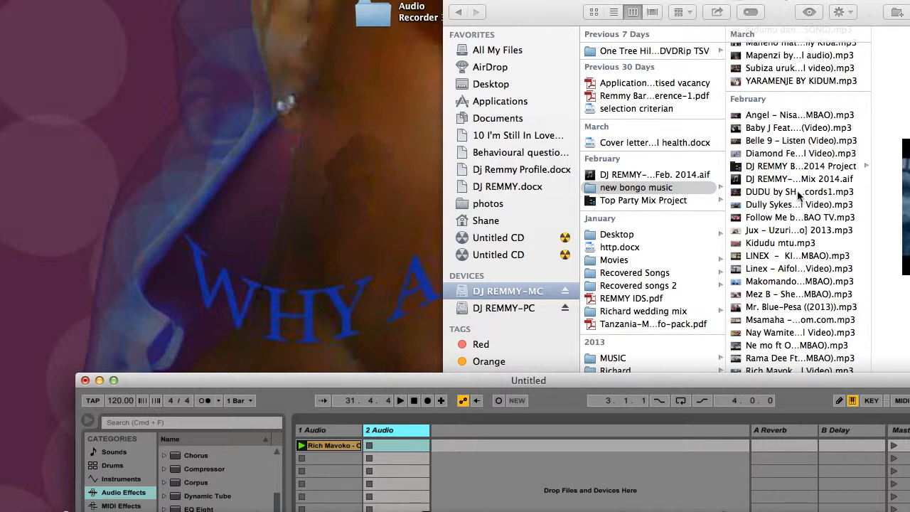
{"action": "scroll", "coordinate": [812, 252], "scroll_direction": "down", "scroll_amount": 1}
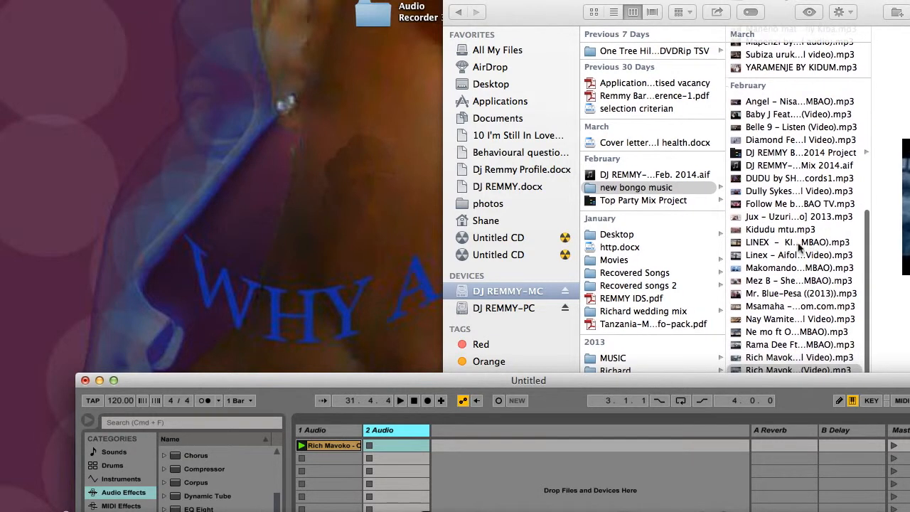
{"action": "left_click", "coordinate": [791, 247]}
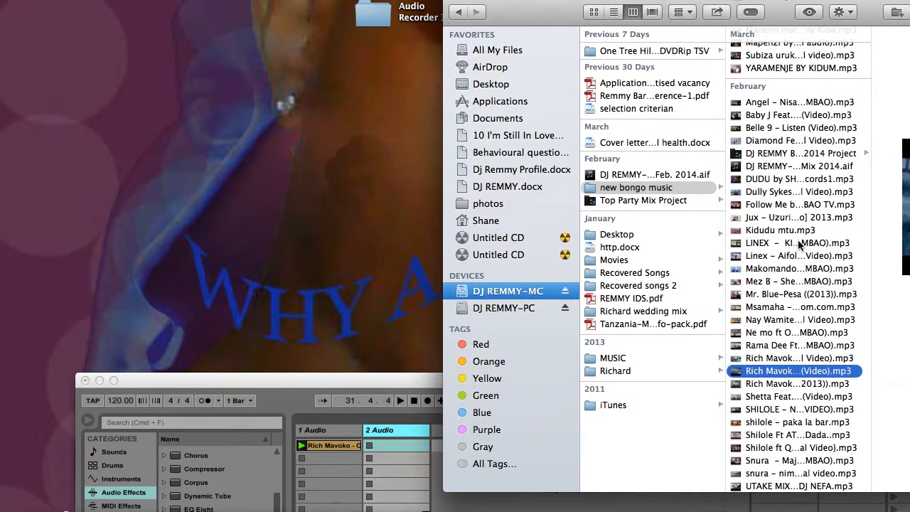
{"action": "scroll", "coordinate": [807, 306], "scroll_direction": "down", "scroll_amount": 1}
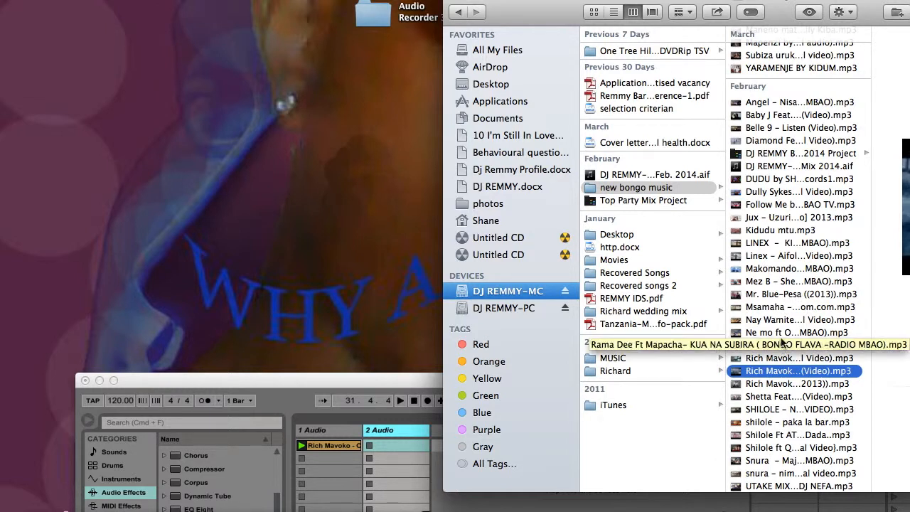
{"action": "left_click", "coordinate": [773, 295]}
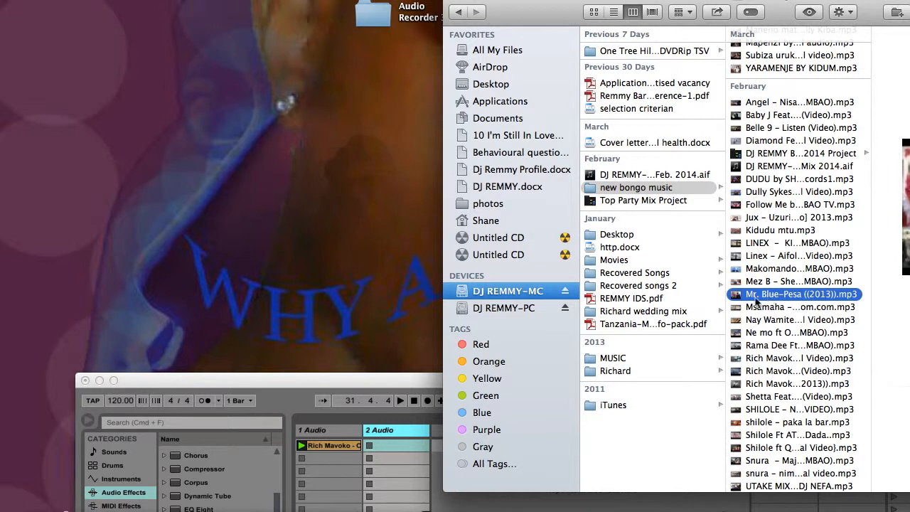
{"action": "left_click", "coordinate": [773, 282]}
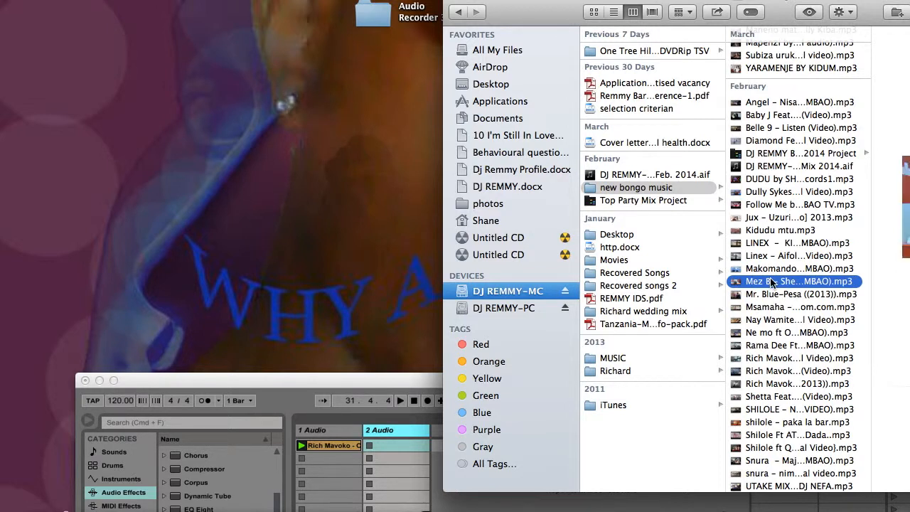
{"action": "key", "text": "space"}
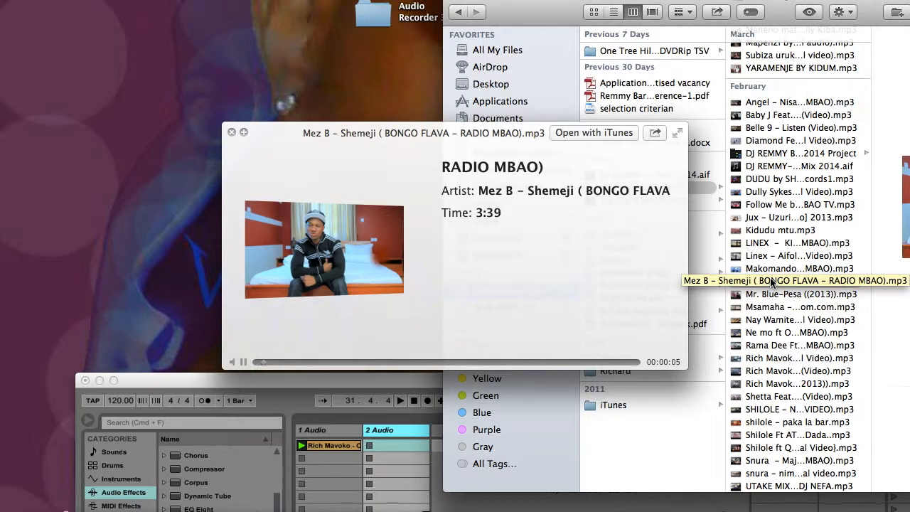
{"action": "key", "text": "space"}
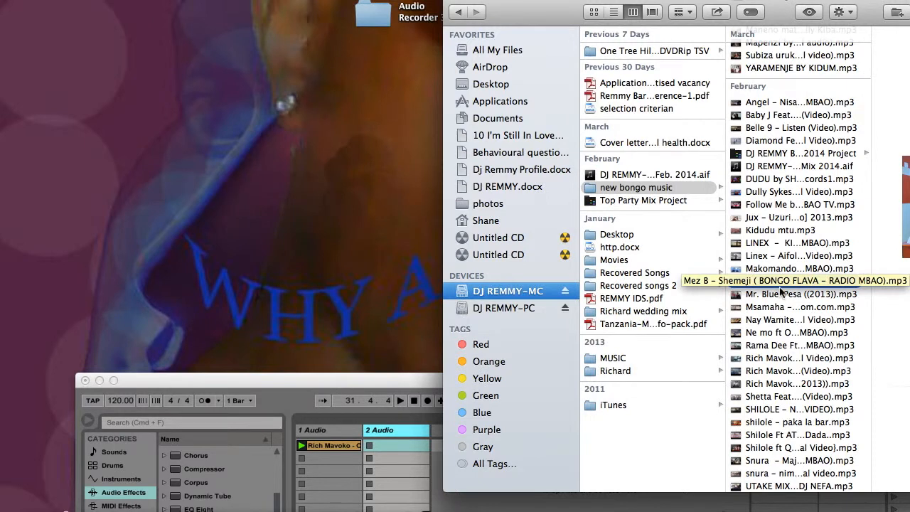
Step: Place the Mez B - Shemeji song in the first clip slot of track 2 Audio and move the Live window back up
{"action": "left_click_drag", "start_coordinate": [788, 283], "coordinate": [392, 443]}
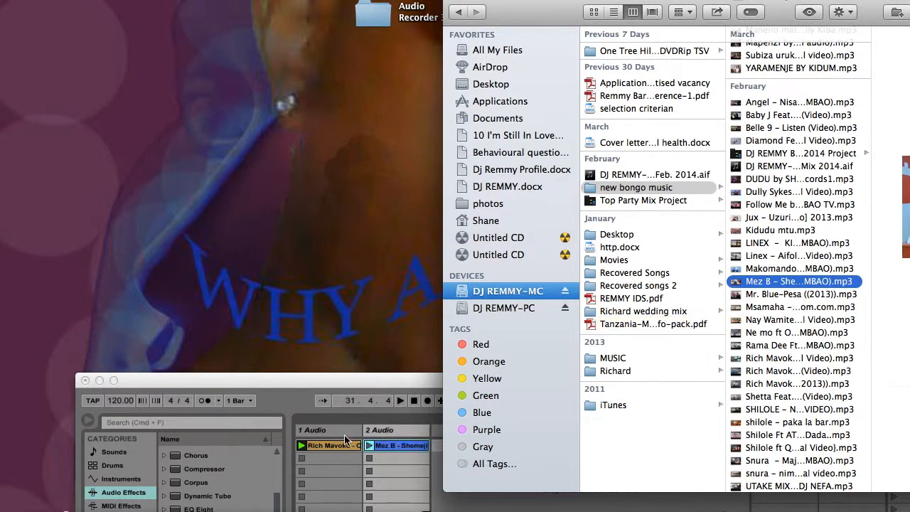
{"action": "left_click", "coordinate": [279, 380]}
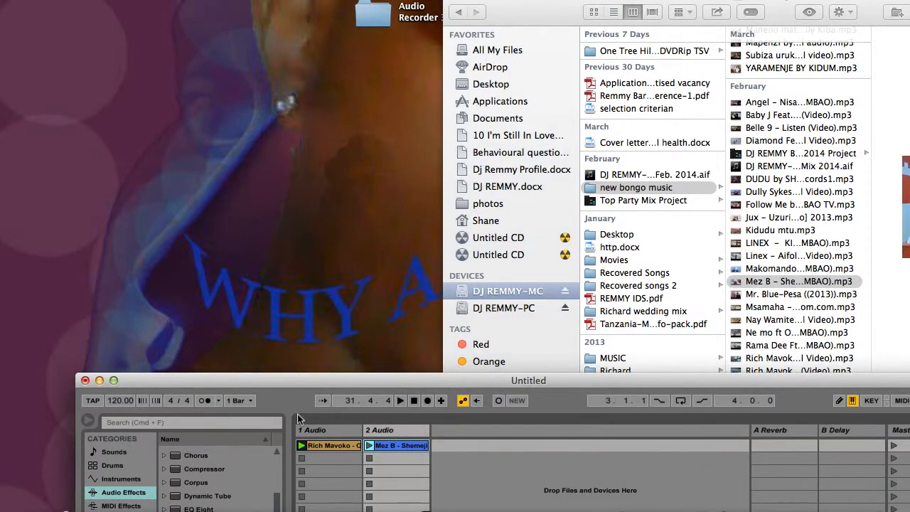
{"action": "left_click_drag", "start_coordinate": [293, 379], "coordinate": [226, 3]}
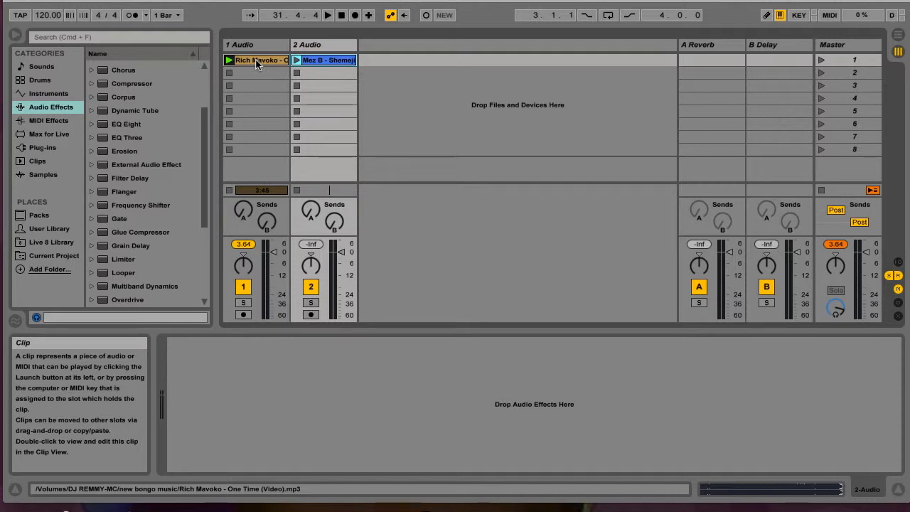
Step: Move the Rich Mavoko clip from the Session View to the start of track 1 Audio in the Arrangement View
{"action": "key", "text": "Tab"}
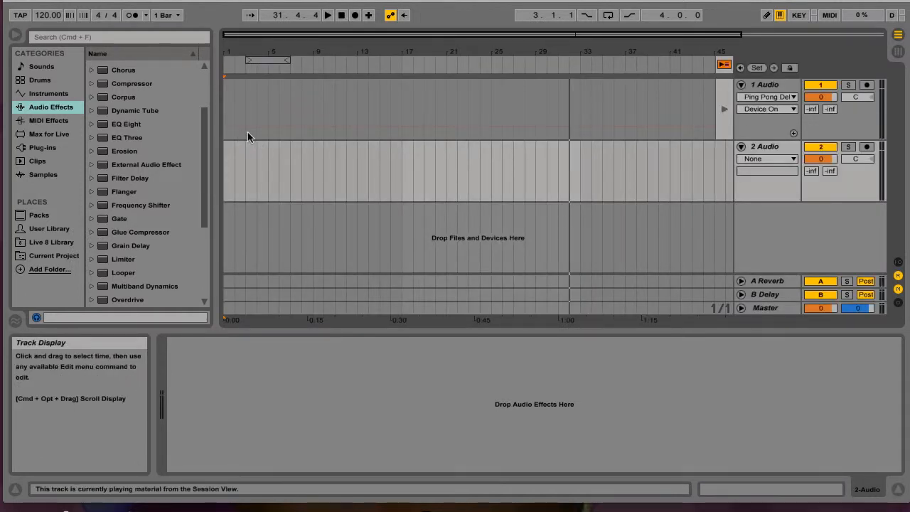
{"action": "key", "text": "Tab"}
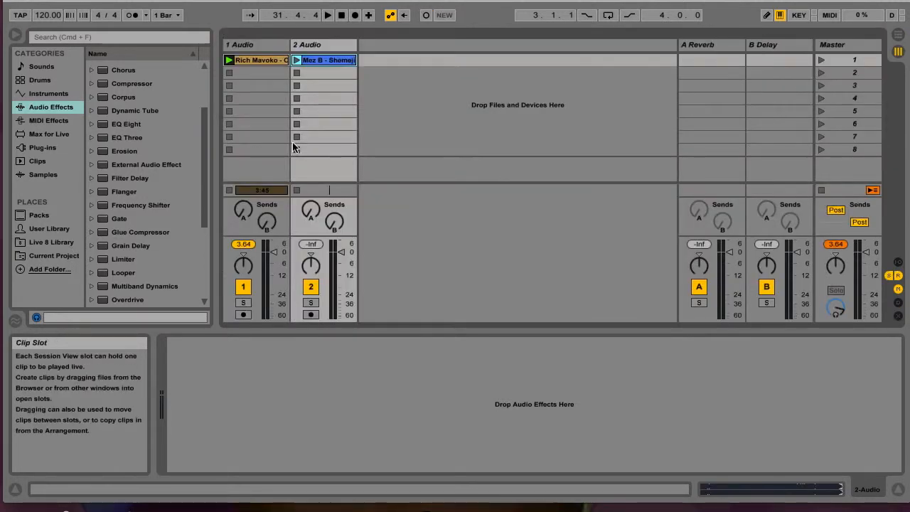
{"action": "left_click", "coordinate": [247, 61]}
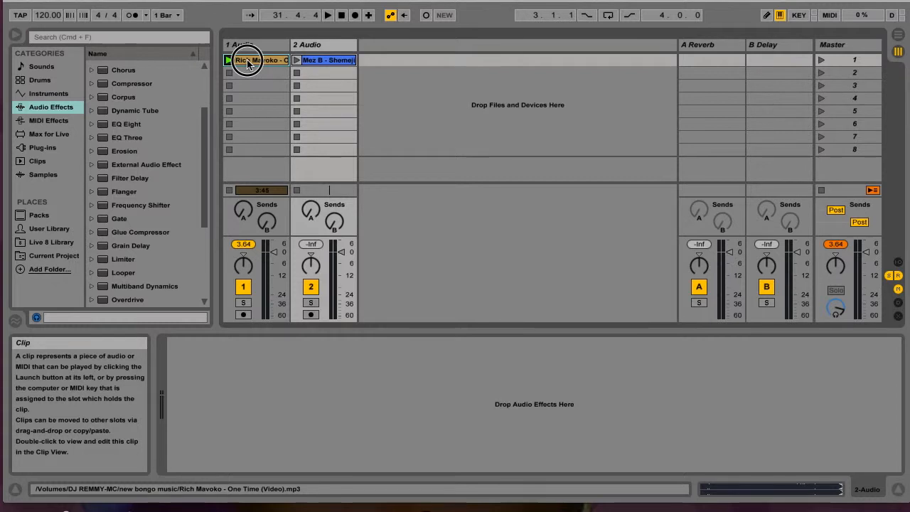
{"action": "key", "text": "Tab"}
{"action": "left_click_drag", "start_coordinate": [248, 61], "coordinate": [224, 87]}
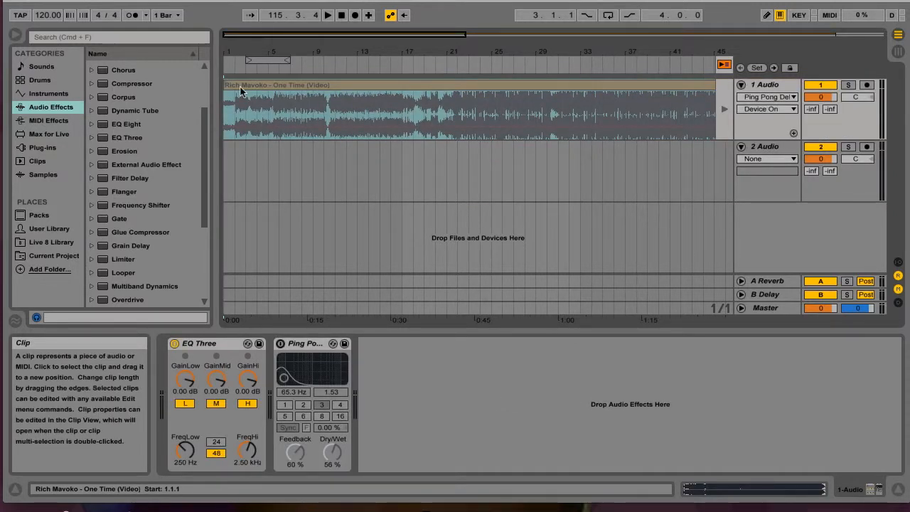
Step: Open the arranged Rich Mavoko clip's sample properties and switch playback back to the arrangement
{"action": "left_click", "coordinate": [282, 83]}
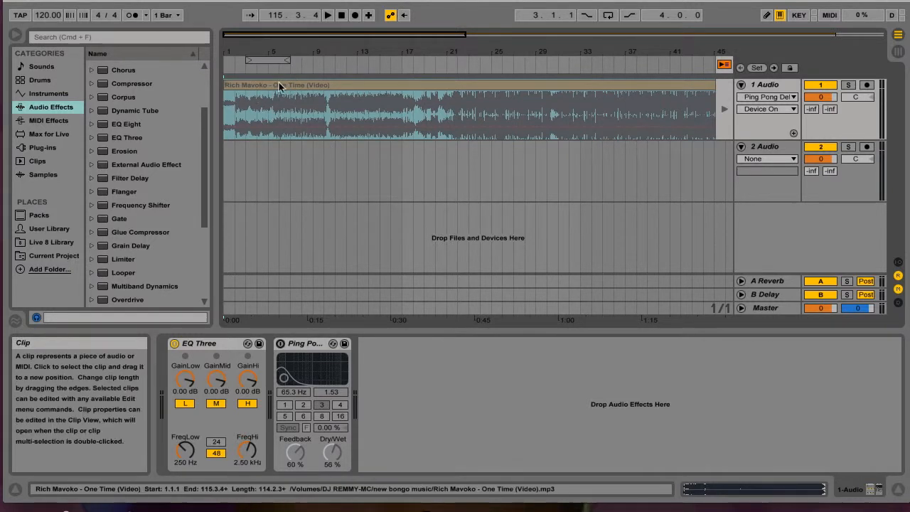
{"action": "double_click", "coordinate": [239, 85]}
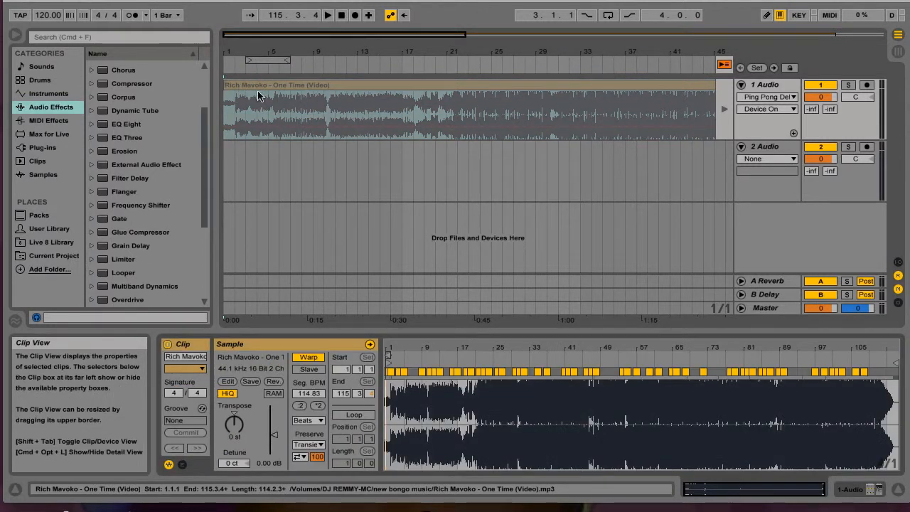
{"action": "left_click", "coordinate": [725, 65]}
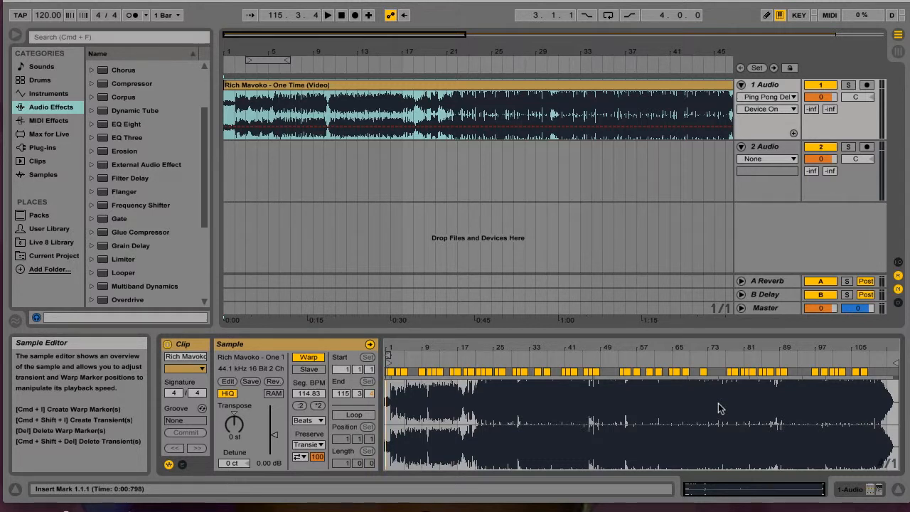
Step: Turn Warp off and back on for the Rich Mavoko clip, and play a short passage from its start
{"action": "left_click", "coordinate": [314, 358]}
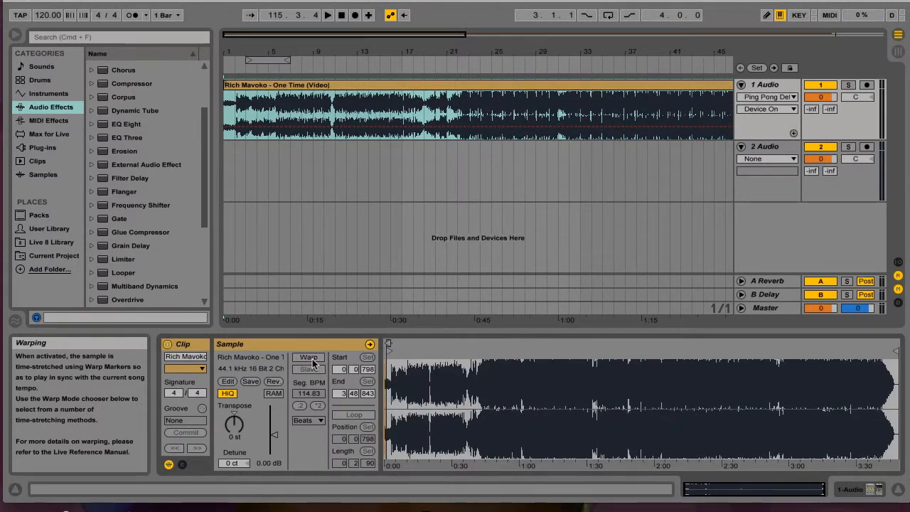
{"action": "left_click", "coordinate": [313, 359]}
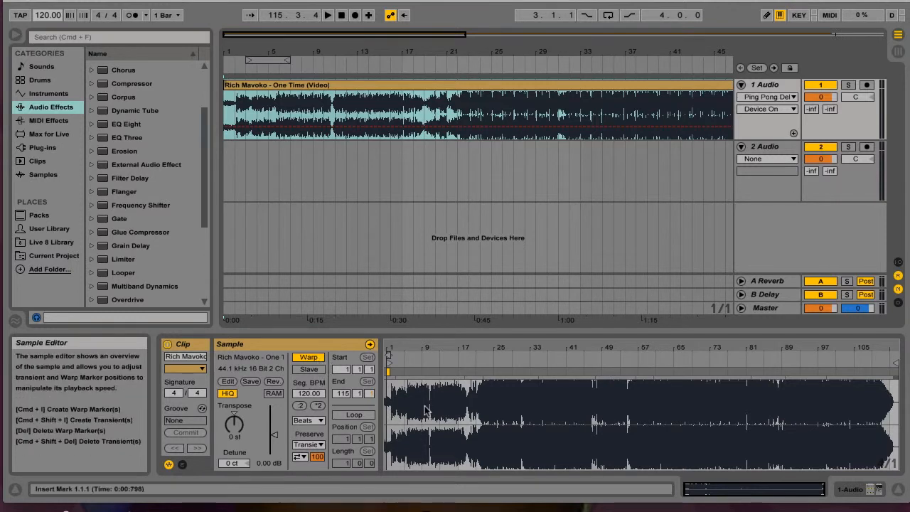
{"action": "left_click", "coordinate": [228, 107]}
{"action": "key", "text": "space"}
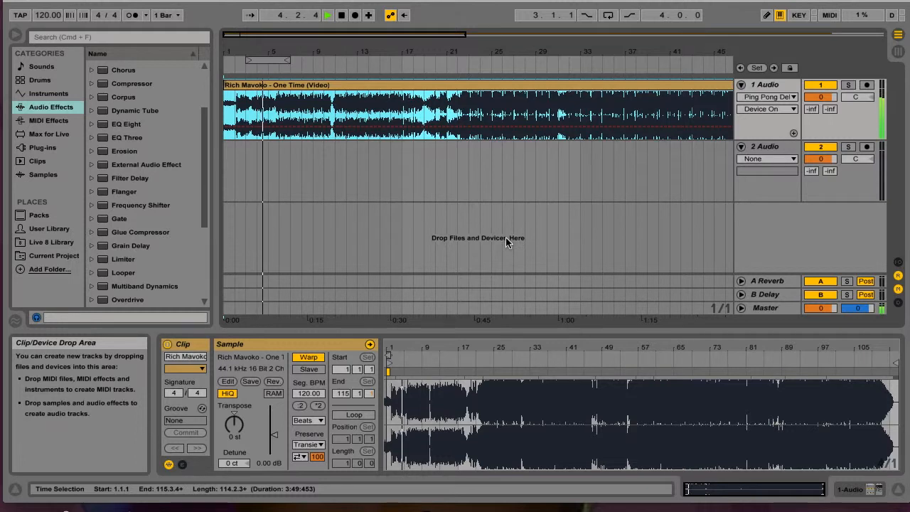
{"action": "key", "text": "space"}
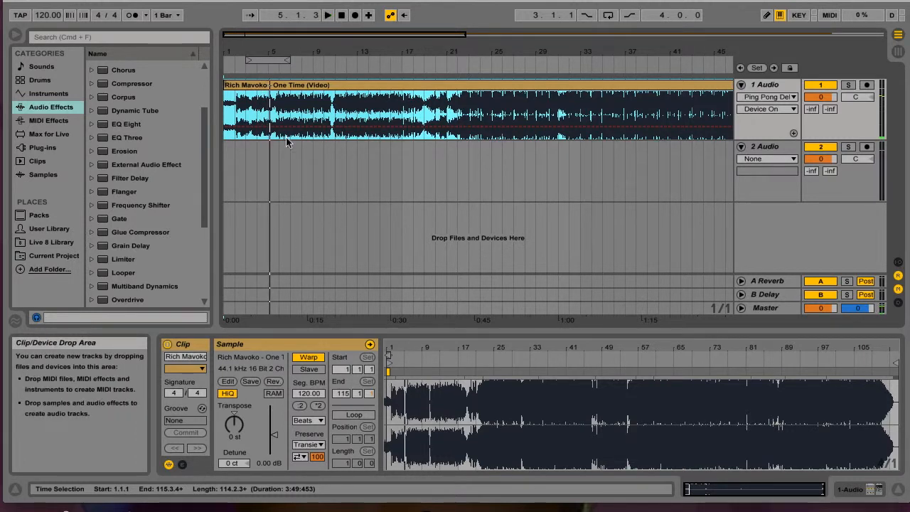
Step: Set the 1.1.1 position at the beginning of the Rich Mavoko clip's sample and play its opening bars
{"action": "left_click", "coordinate": [226, 106]}
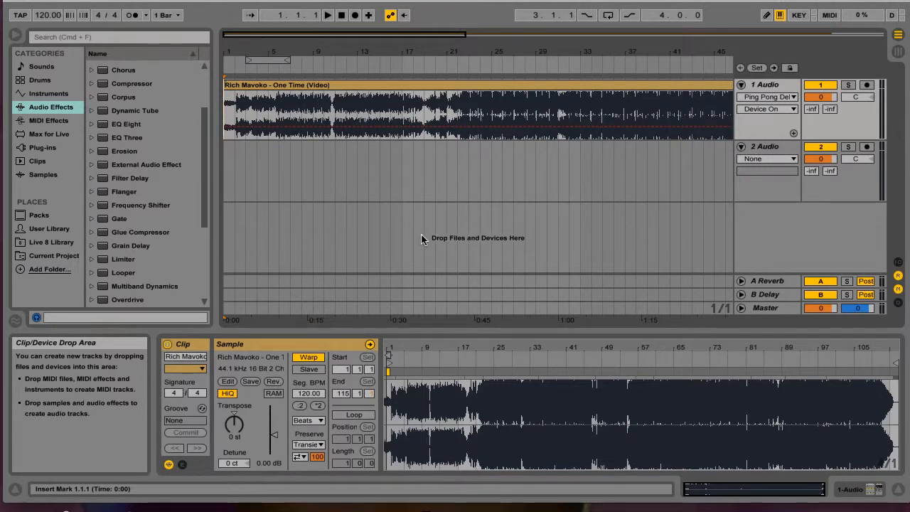
{"action": "right_click", "coordinate": [386, 405]}
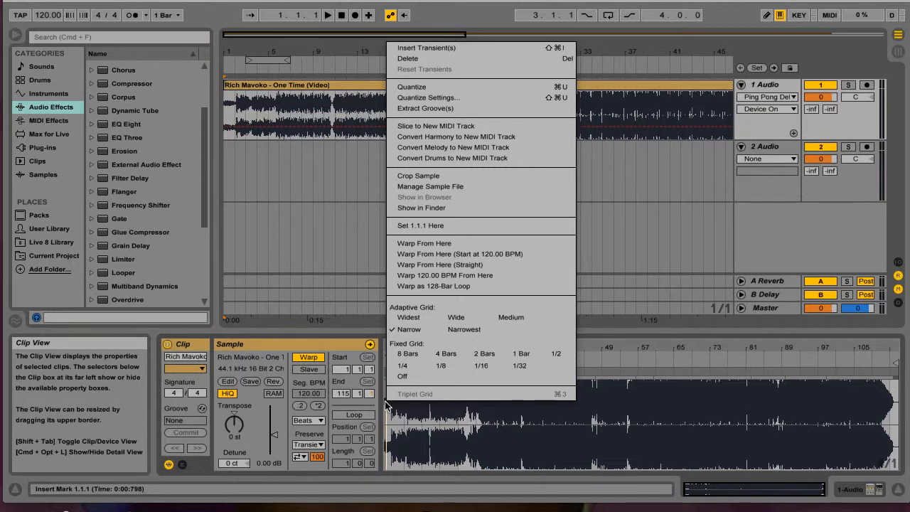
{"action": "left_click", "coordinate": [424, 226]}
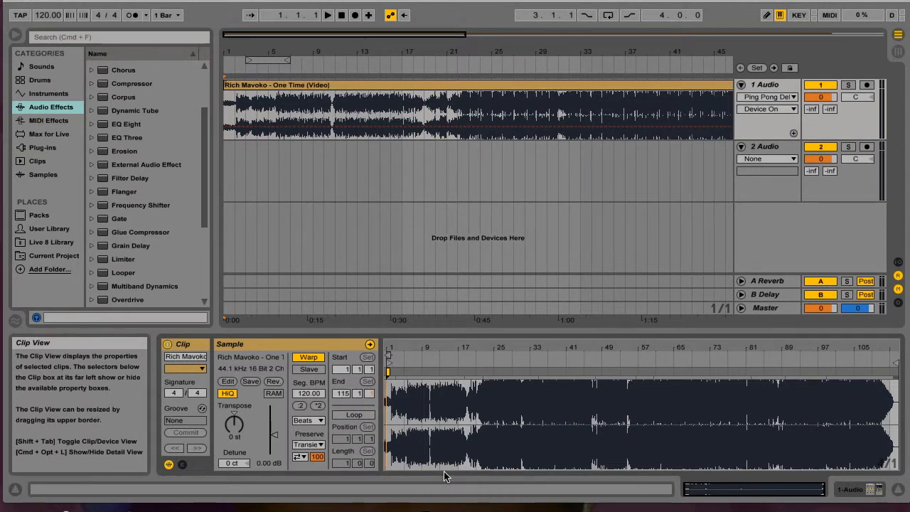
{"action": "key", "text": "space"}
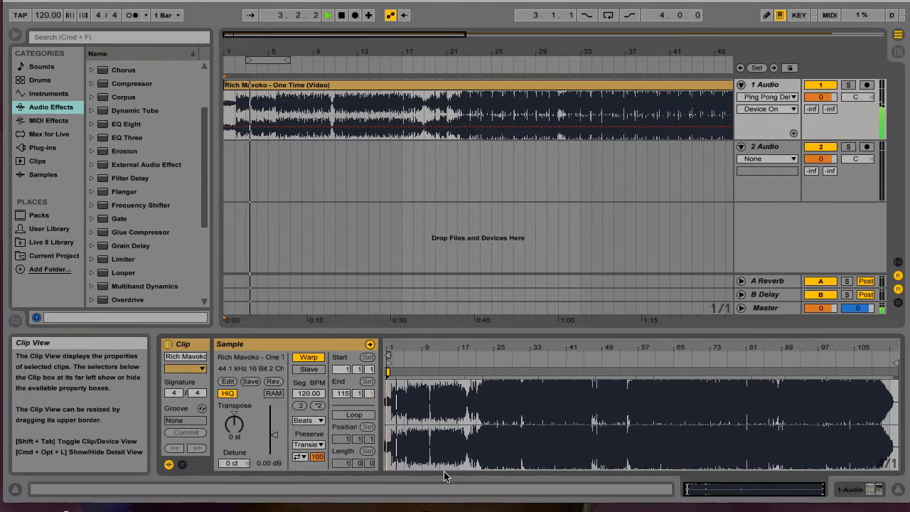
{"action": "key", "text": "space"}
{"action": "key", "text": "space"}
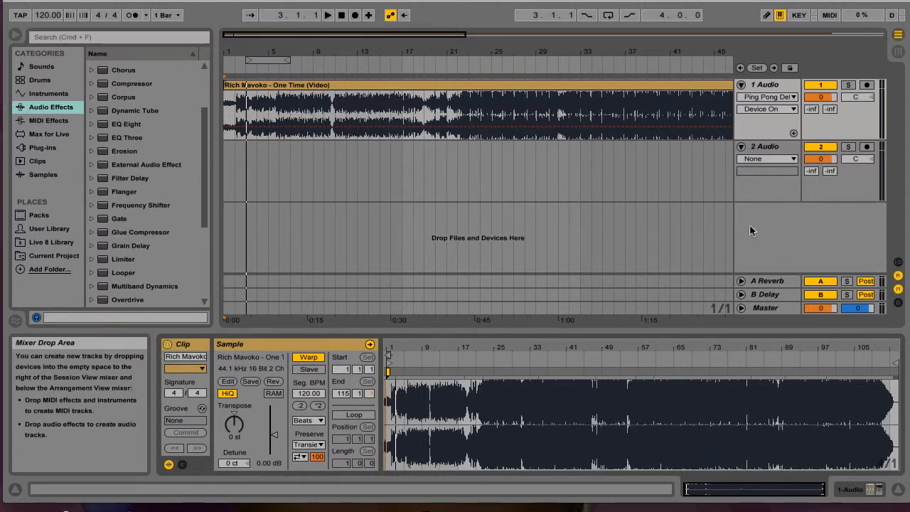
Step: Unfold the Master track and set the Rich Mavoko clip's gain to 0.13 dB during playback
{"action": "left_click", "coordinate": [741, 308]}
{"action": "key", "text": "space"}
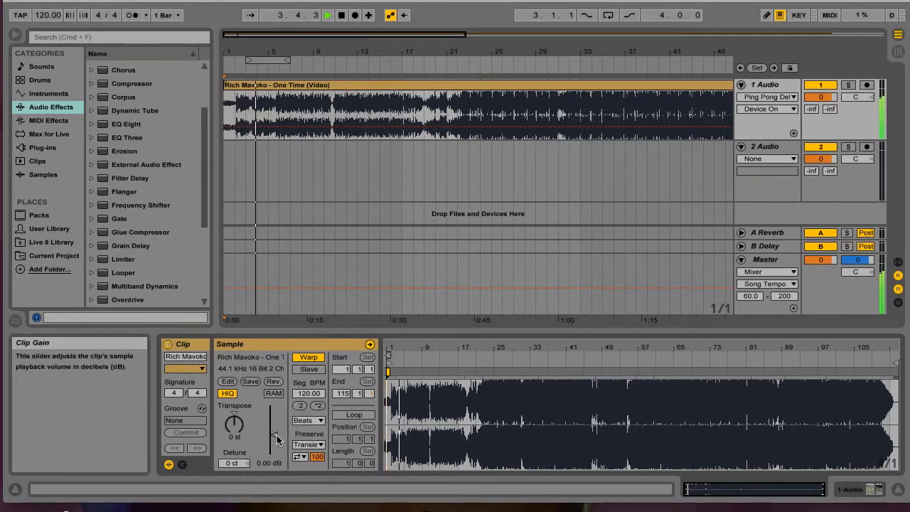
{"action": "left_click_drag", "start_coordinate": [274, 435], "coordinate": [276, 438]}
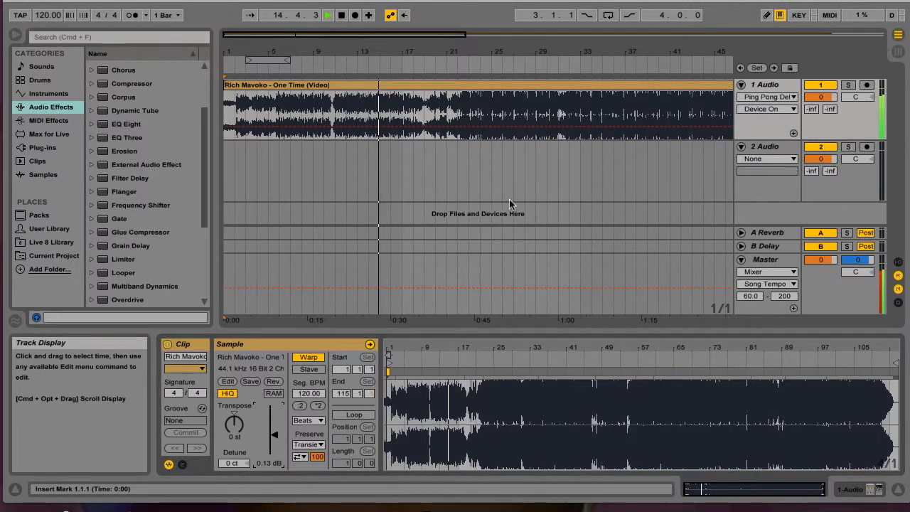
{"action": "key", "text": "space"}
Step: Move the Mez B - Shemeji clip from the Session View to bar 101 of track 2 Audio, overlapping the Rich Mavoko clip's end
{"action": "left_click_drag", "start_coordinate": [434, 35], "coordinate": [430, 14]}
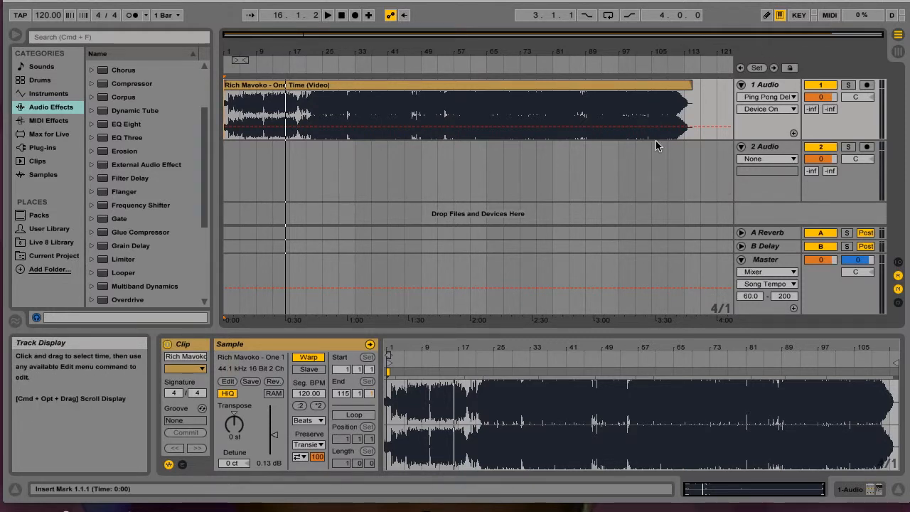
{"action": "key", "text": "Tab"}
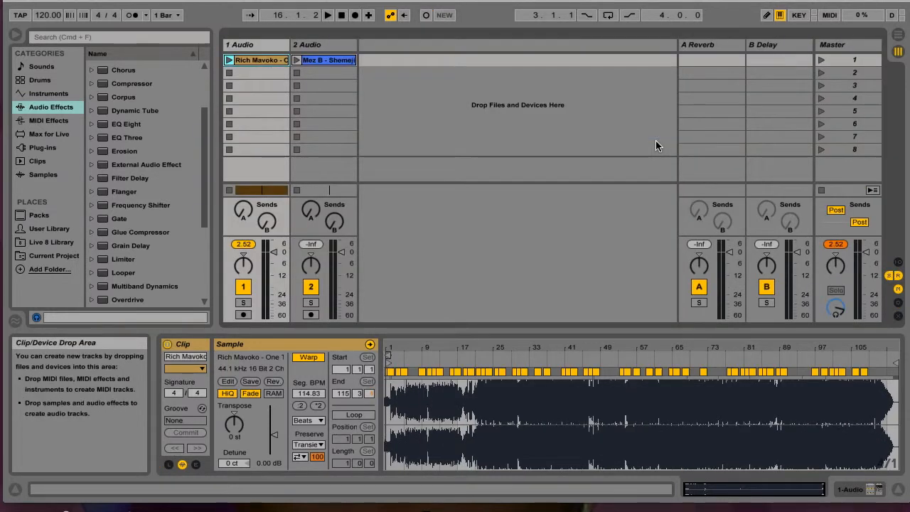
{"action": "left_click", "coordinate": [325, 61]}
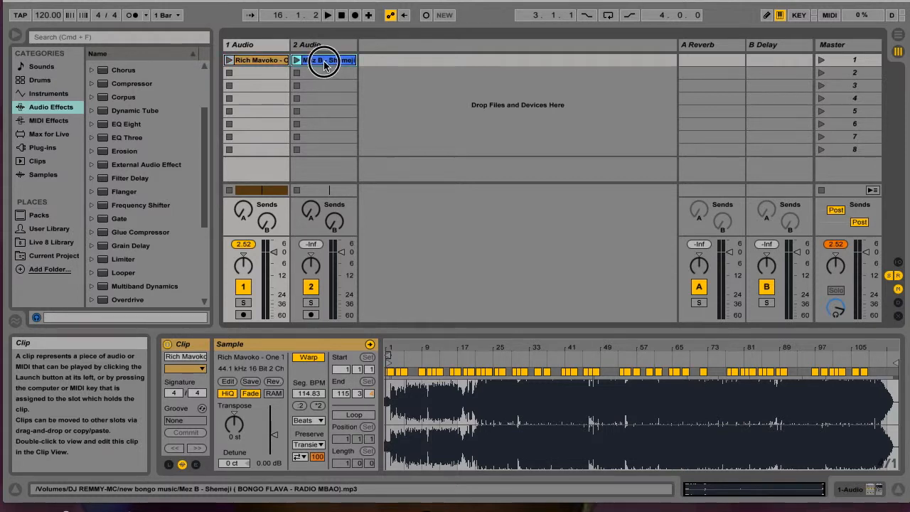
{"action": "key", "text": "Tab"}
{"action": "left_click_drag", "start_coordinate": [324, 63], "coordinate": [640, 165]}
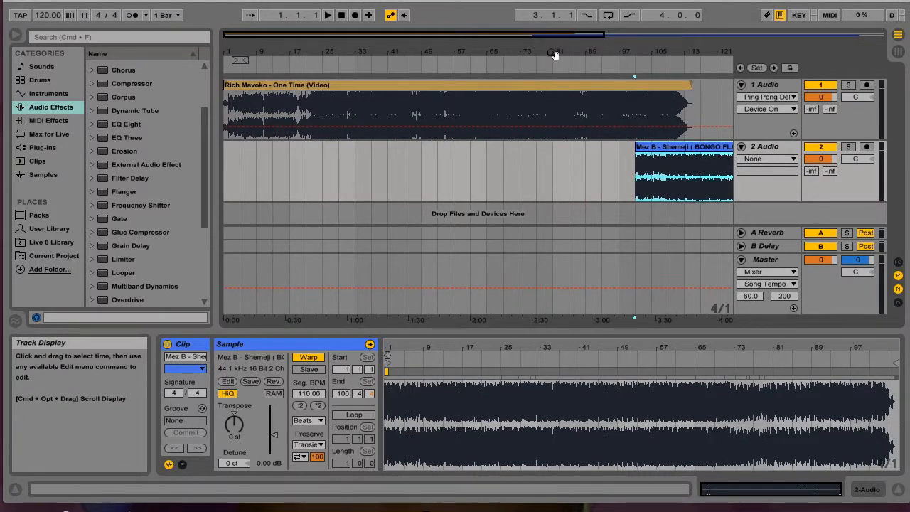
Step: Play the overlap of the two songs from about bar 101 and lower the system volume
{"action": "left_click_drag", "start_coordinate": [575, 37], "coordinate": [761, 37]}
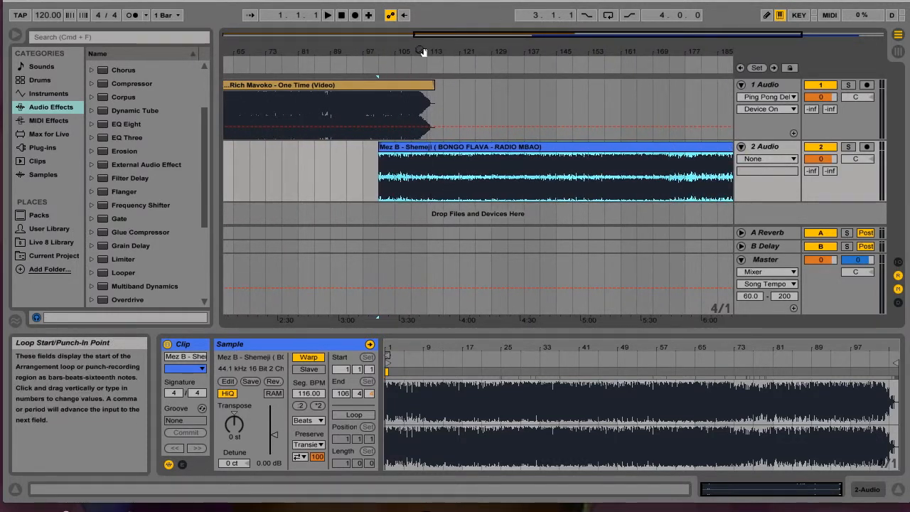
{"action": "left_click", "coordinate": [377, 64]}
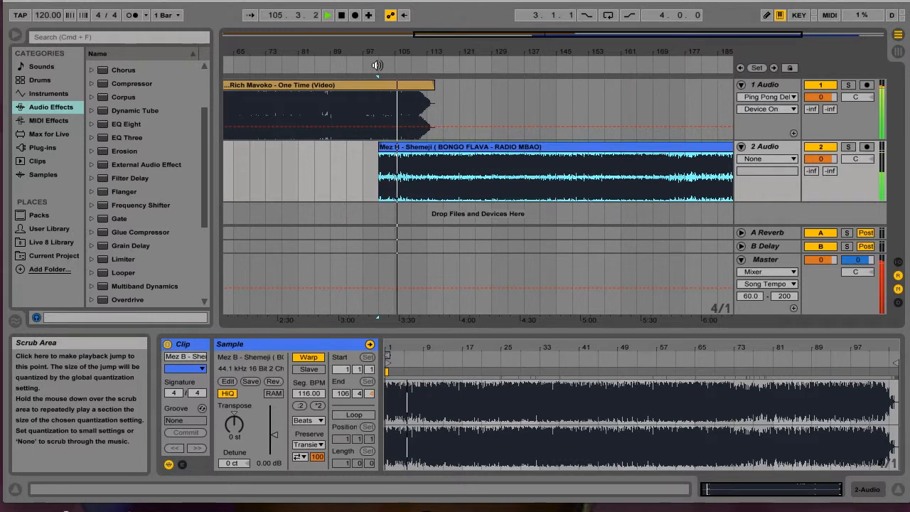
{"action": "key", "text": "XF86AudioLowerVolume"}
{"action": "key", "text": "XF86AudioLowerVolume"}
{"action": "key", "text": "XF86AudioLowerVolume"}
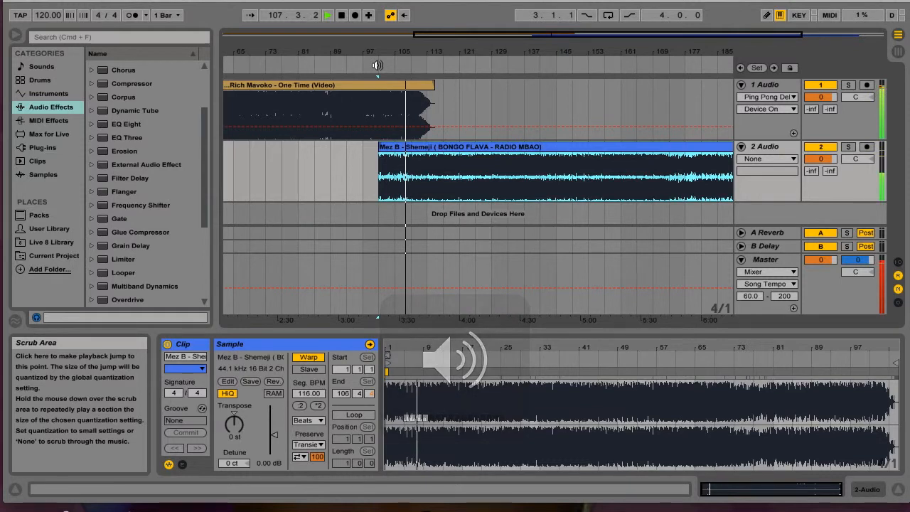
{"action": "key", "text": "XF86AudioLowerVolume"}
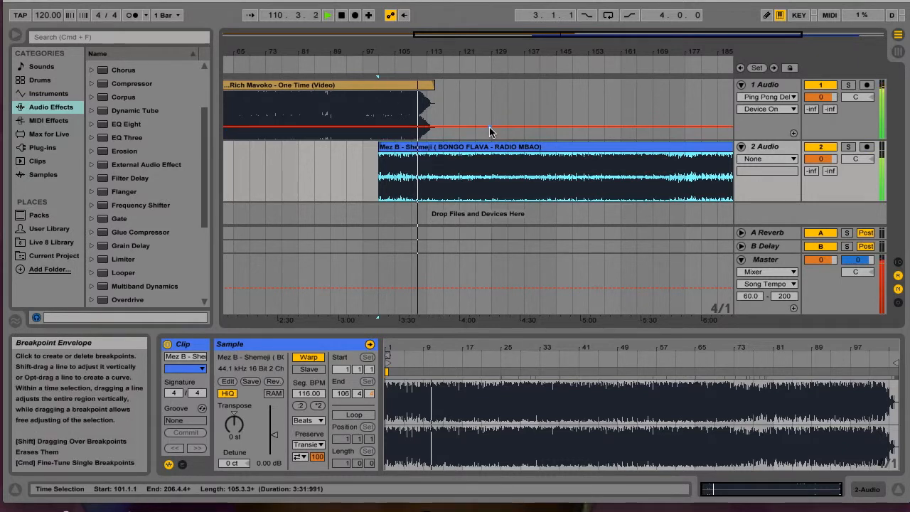
{"action": "key", "text": "space"}
Step: Compare the sample properties and segment BPM of the Rich Mavoko and Mez B clips
{"action": "mouse_move", "coordinate": [530, 37]}
{"action": "left_mouse_down"}
{"action": "mouse_move", "coordinate": [456, 37]}
{"action": "mouse_move", "coordinate": [525, 37]}
{"action": "left_mouse_up"}
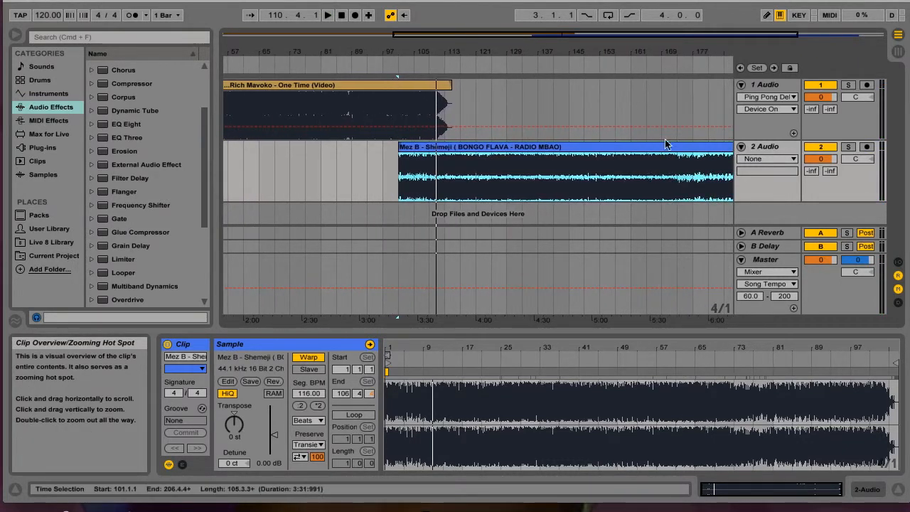
{"action": "double_click", "coordinate": [643, 146]}
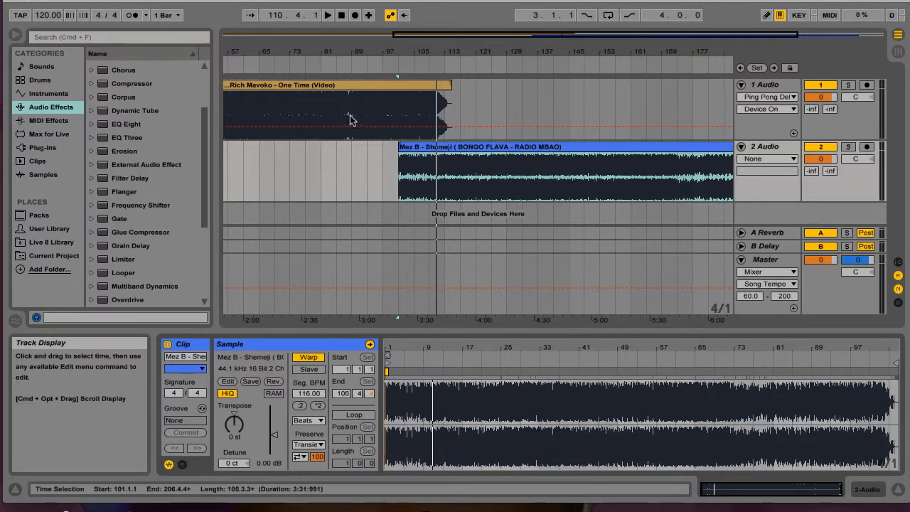
{"action": "left_click", "coordinate": [372, 85]}
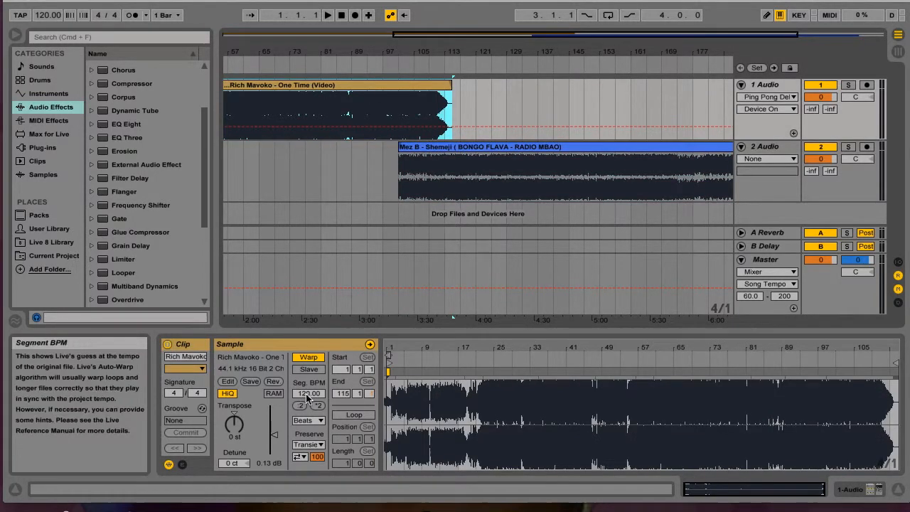
{"action": "left_click", "coordinate": [507, 148]}
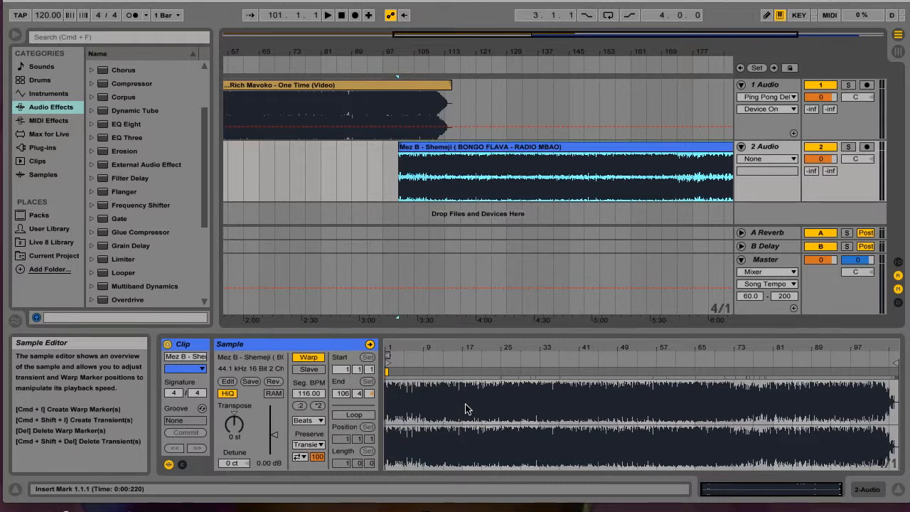
Step: Play the Mez B clip from bar 101 with track 2 Audio soloed and raise the system volume
{"action": "key", "text": "space"}
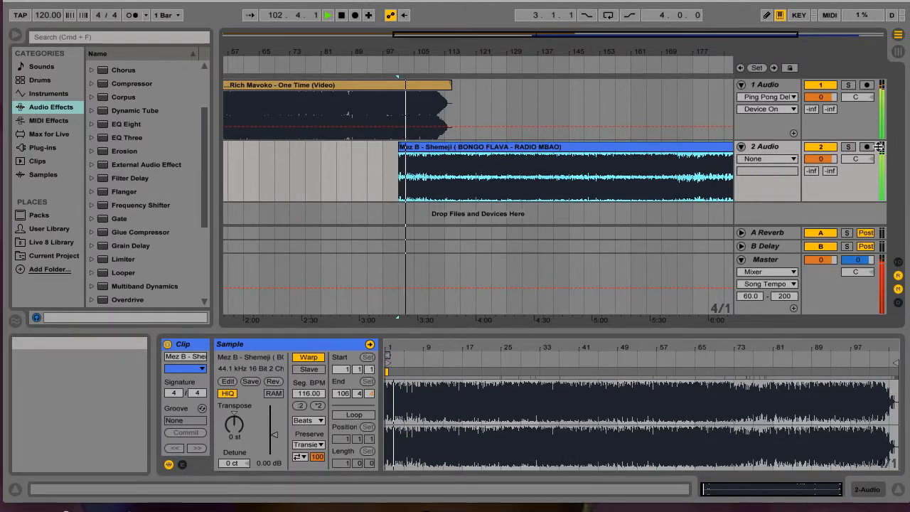
{"action": "left_click", "coordinate": [849, 146]}
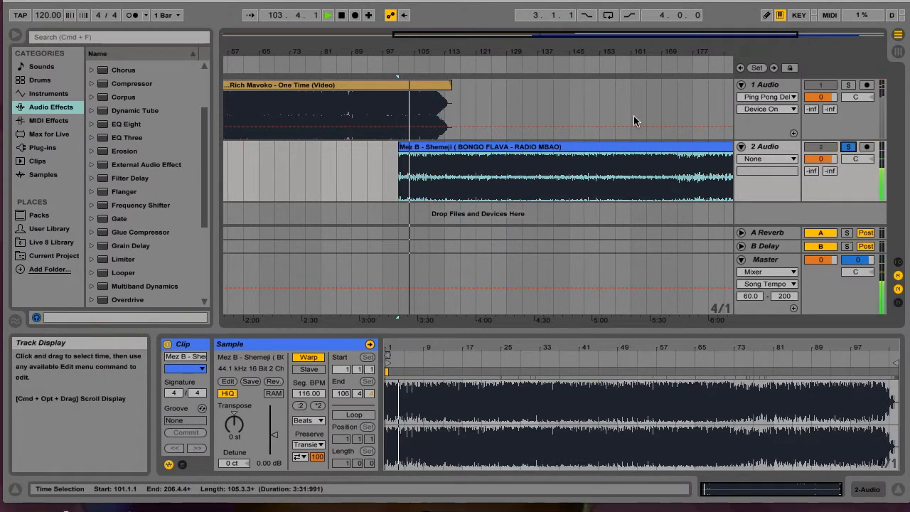
{"action": "key", "text": "XF86AudioRaiseVolume"}
{"action": "key", "text": "XF86AudioRaiseVolume"}
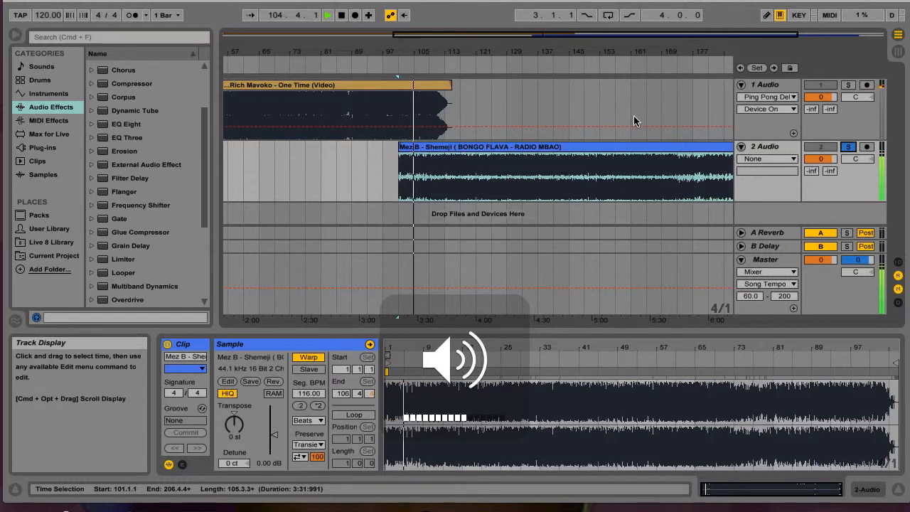
{"action": "key", "text": "XF86AudioRaiseVolume"}
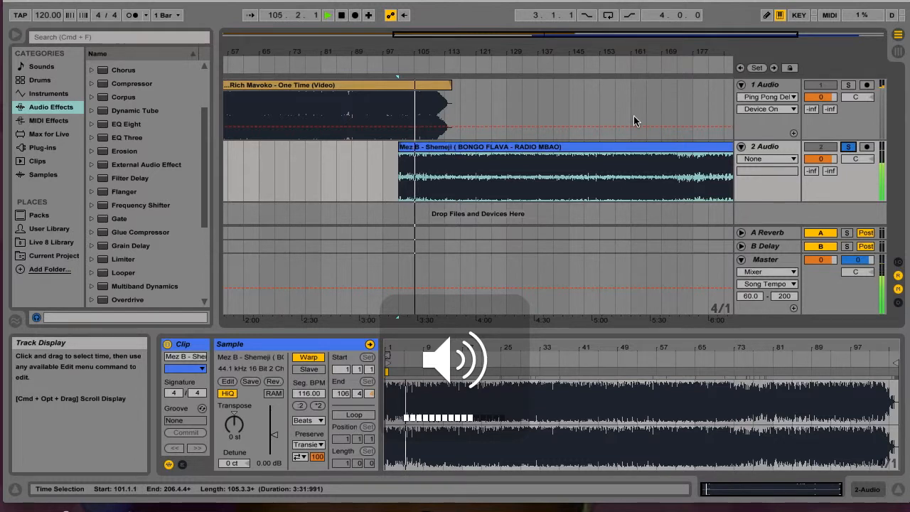
Step: Try a segment BPM of 120 on the Mez B clip during playback
{"action": "left_click", "coordinate": [309, 394]}
{"action": "type", "text": "120"}
{"action": "key", "text": "Return"}
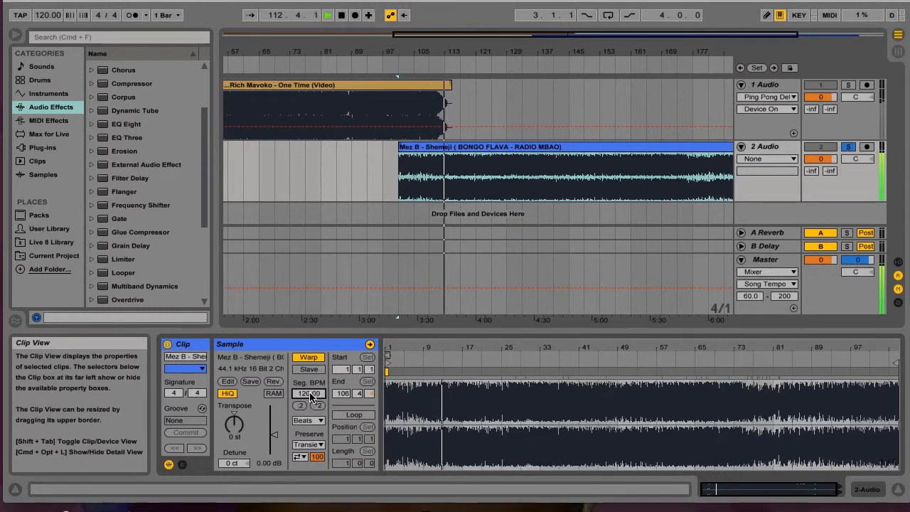
Step: Set the Mez B clip's segment BPM to 118
{"action": "type", "text": "1"}
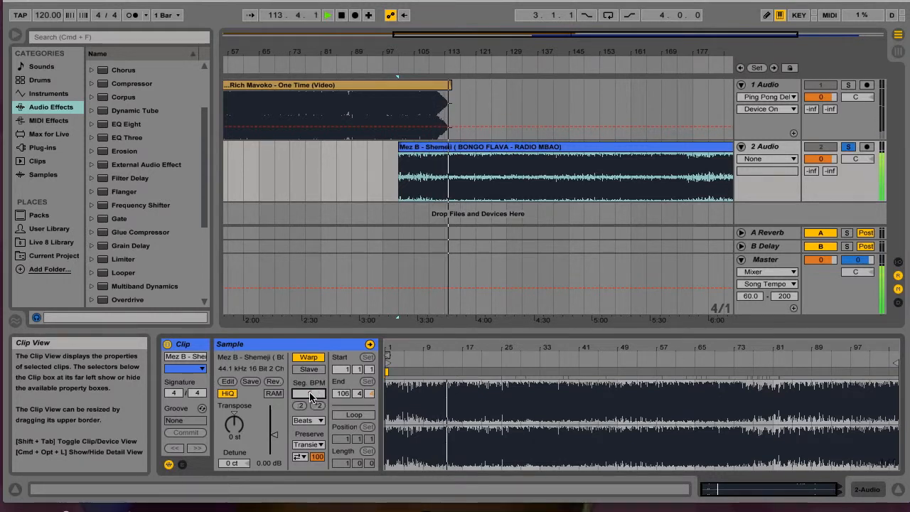
{"action": "type", "text": "1"}
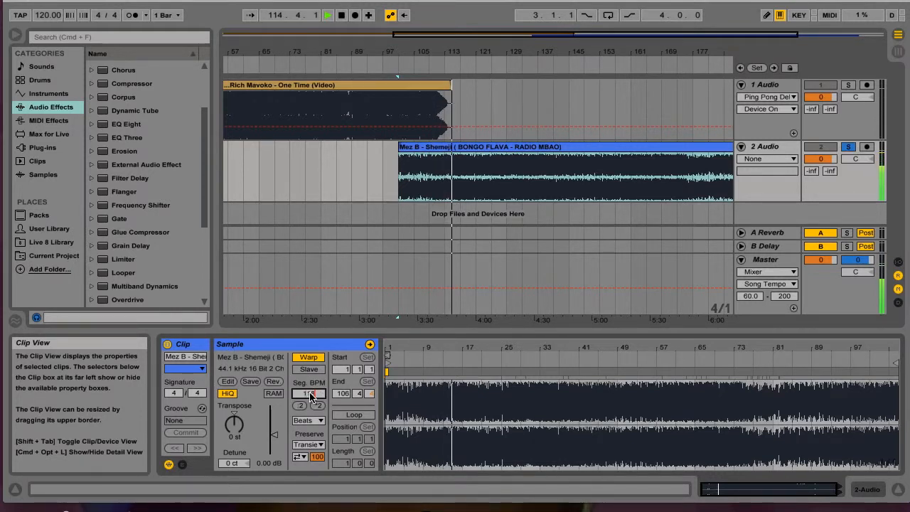
{"action": "type", "text": "8"}
{"action": "key", "text": "Return"}
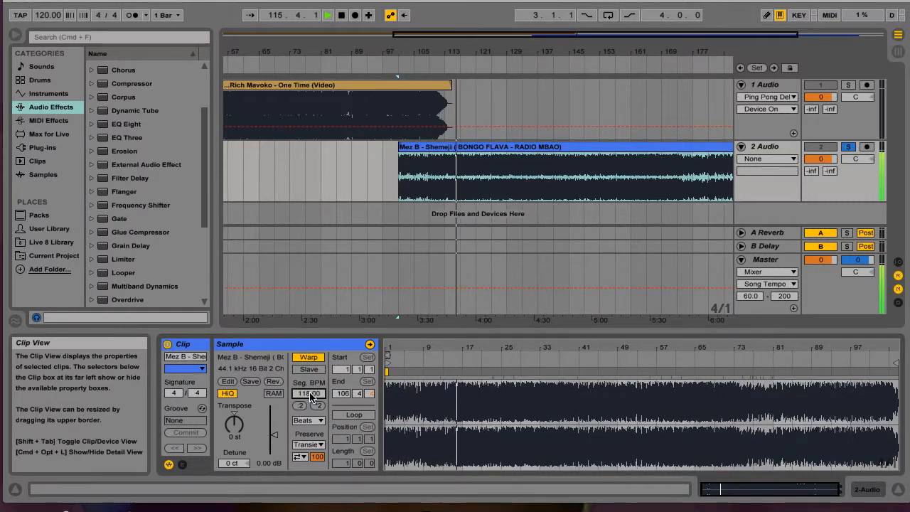
Step: Select the Rich Mavoko clip, solo track 1 Audio and jump playback back to about bar 89
{"action": "left_click", "coordinate": [375, 91]}
{"action": "left_click", "coordinate": [849, 84]}
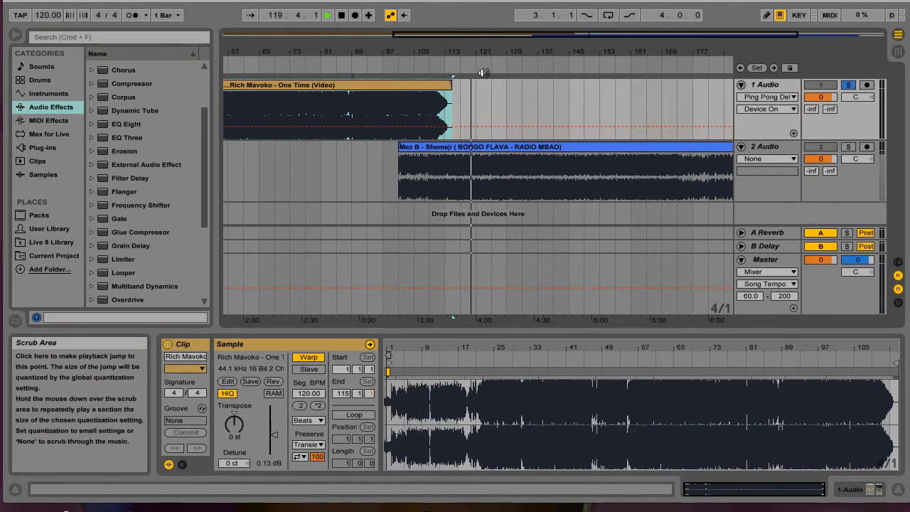
{"action": "left_click", "coordinate": [590, 72]}
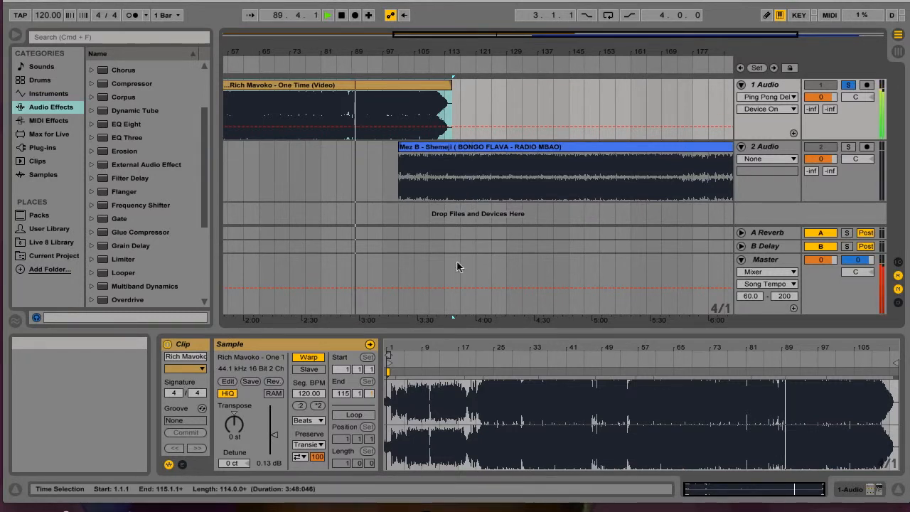
Step: Set the Rich Mavoko clip's segment BPM to 118, listen to its final section and stop playback
{"action": "left_click", "coordinate": [311, 395]}
{"action": "type", "text": "11"}
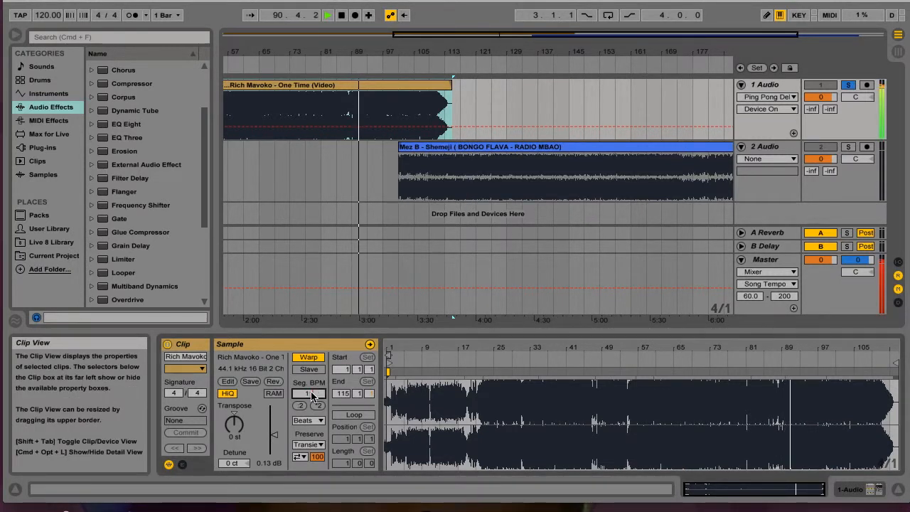
{"action": "type", "text": "8"}
{"action": "key", "text": "Return"}
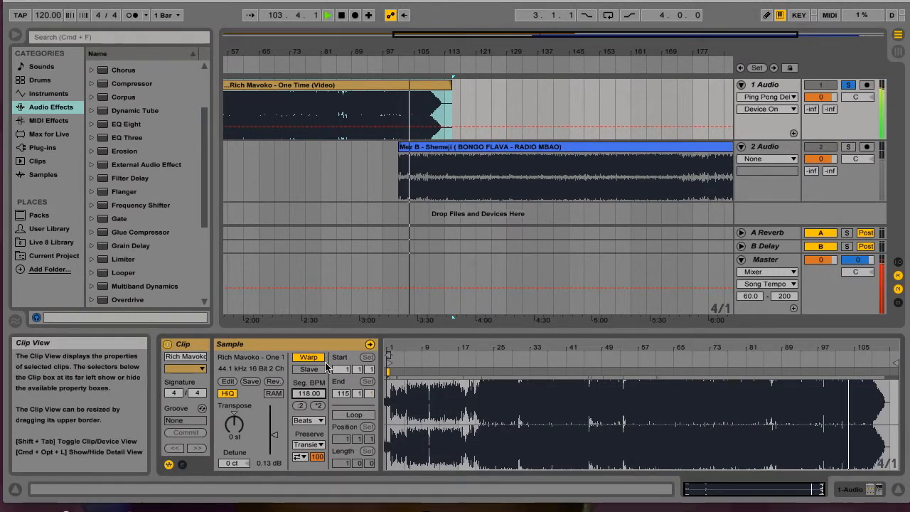
{"action": "key", "text": "space"}
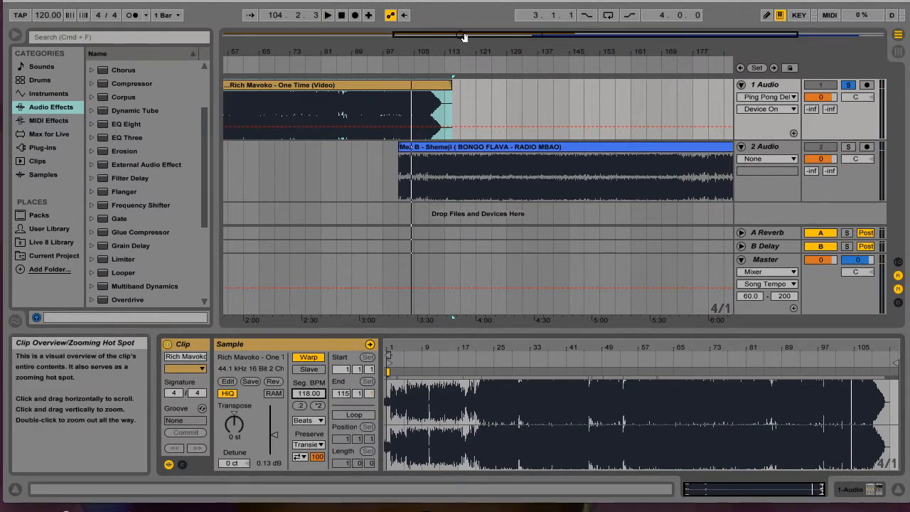
Step: Zoom in on the overlapping waveforms around bar 105.4, play from there and switch the solo to track 2 Audio
{"action": "mouse_move", "coordinate": [482, 37]}
{"action": "left_mouse_down"}
{"action": "mouse_move", "coordinate": [453, 37]}
{"action": "mouse_move", "coordinate": [491, 37]}
{"action": "mouse_move", "coordinate": [415, 36]}
{"action": "mouse_move", "coordinate": [498, 37]}
{"action": "mouse_move", "coordinate": [484, 37]}
{"action": "mouse_move", "coordinate": [469, 72]}
{"action": "mouse_move", "coordinate": [559, 74]}
{"action": "mouse_move", "coordinate": [567, 104]}
{"action": "mouse_move", "coordinate": [542, 109]}
{"action": "mouse_move", "coordinate": [542, 95]}
{"action": "mouse_move", "coordinate": [546, 179]}
{"action": "mouse_move", "coordinate": [483, 36]}
{"action": "left_mouse_up"}
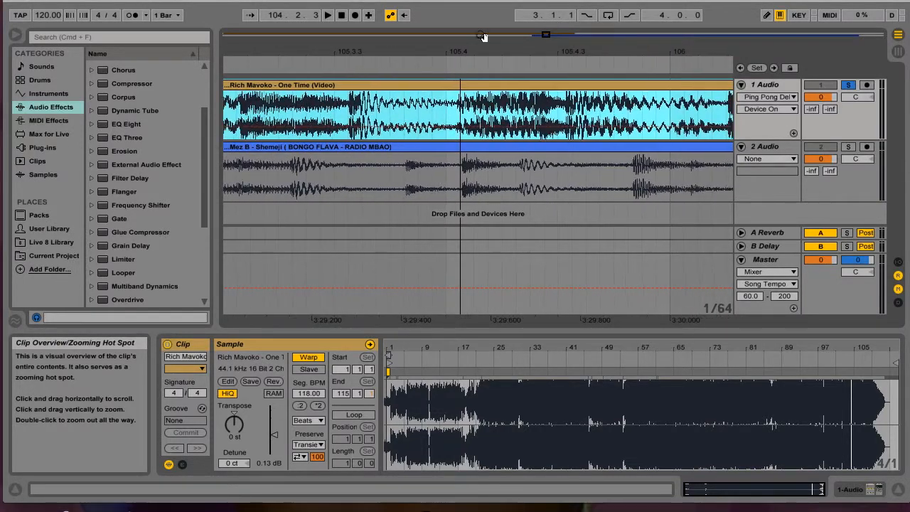
{"action": "left_click", "coordinate": [384, 62]}
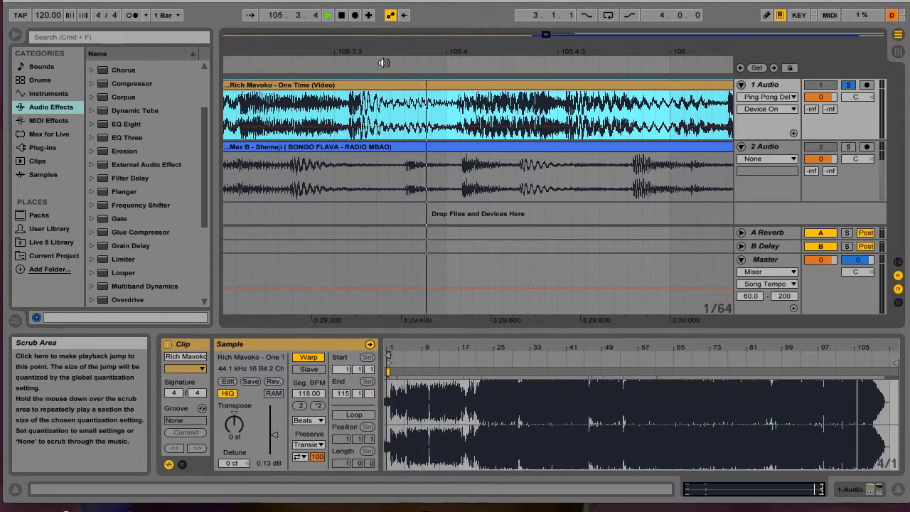
{"action": "left_click", "coordinate": [852, 146]}
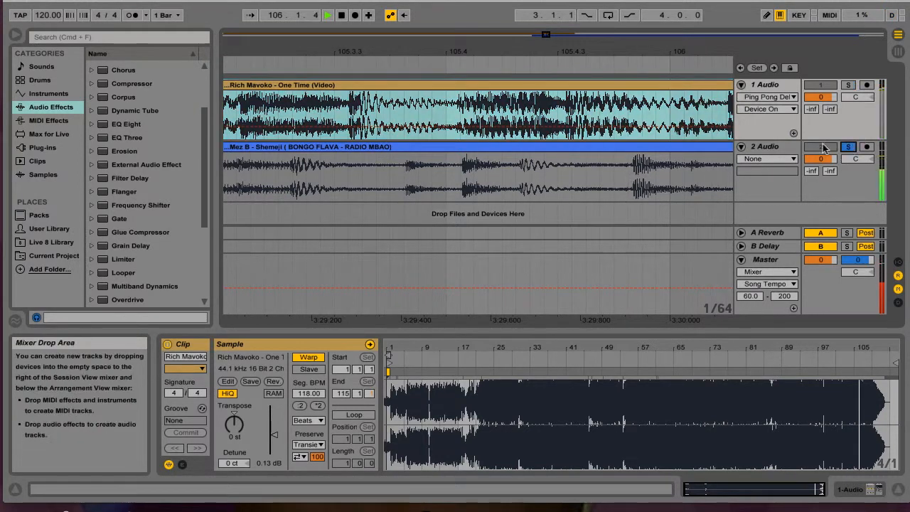
Step: Replay from around bar 105.4, turn off the solo on track 2 Audio to hear both songs together, reduce the system volume and stop playback
{"action": "left_click", "coordinate": [391, 62]}
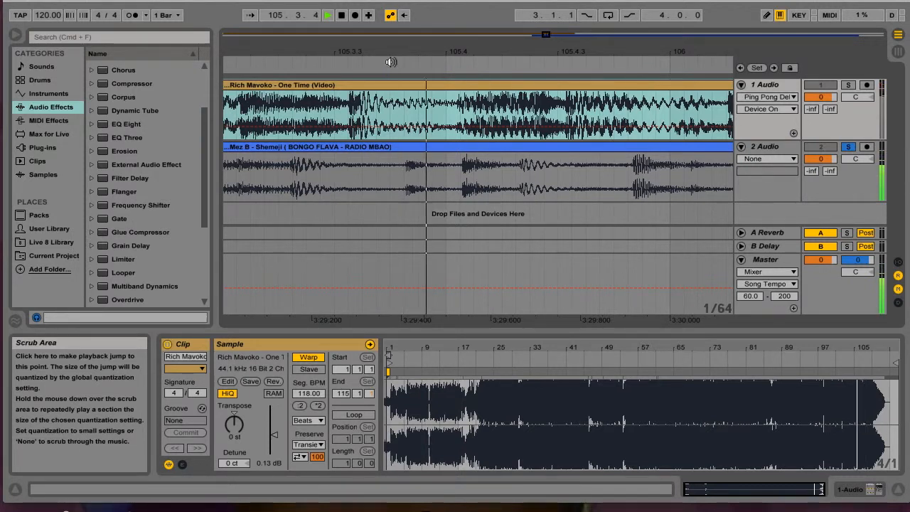
{"action": "left_click", "coordinate": [848, 146]}
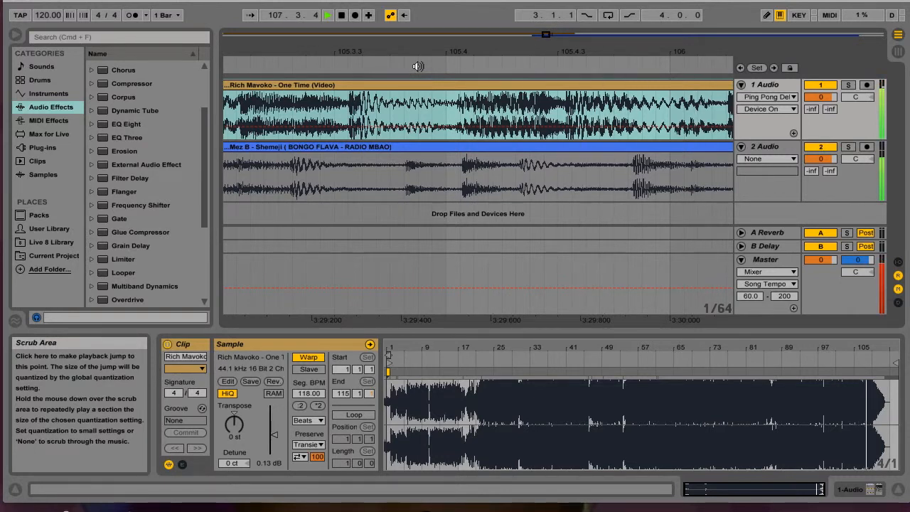
{"action": "key", "text": "XF86AudioLowerVolume"}
{"action": "key", "text": "XF86AudioLowerVolume"}
{"action": "key", "text": "XF86AudioLowerVolume"}
{"action": "key", "text": "XF86AudioLowerVolume"}
{"action": "key", "text": "XF86AudioLowerVolume"}
{"action": "key", "text": "XF86AudioLowerVolume"}
{"action": "key", "text": "XF86AudioLowerVolume"}
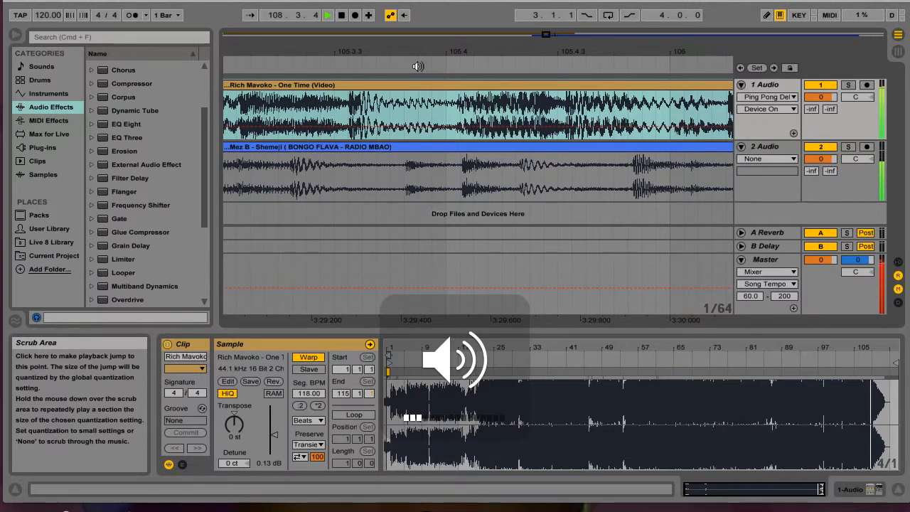
{"action": "key", "text": "XF86AudioLowerVolume"}
{"action": "key", "text": "space"}
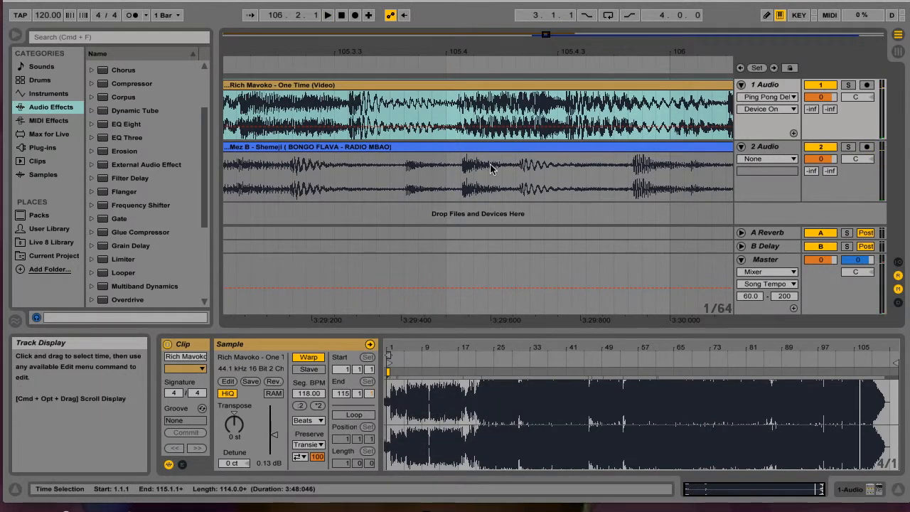
Step: Shift the Mez B clip slightly later so its beats line up with the Rich Mavoko clip, and replay from around bar 105.4
{"action": "left_click", "coordinate": [452, 148]}
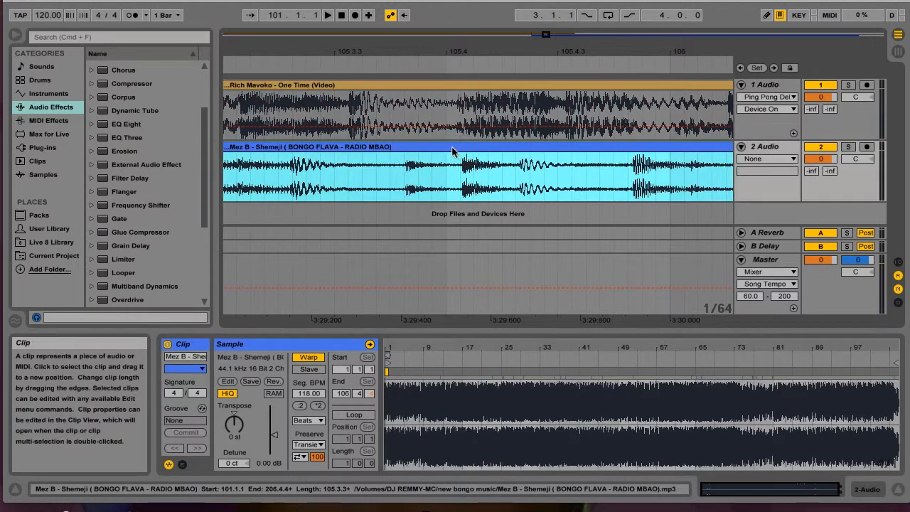
{"action": "left_click_drag", "start_coordinate": [452, 150], "coordinate": [480, 148]}
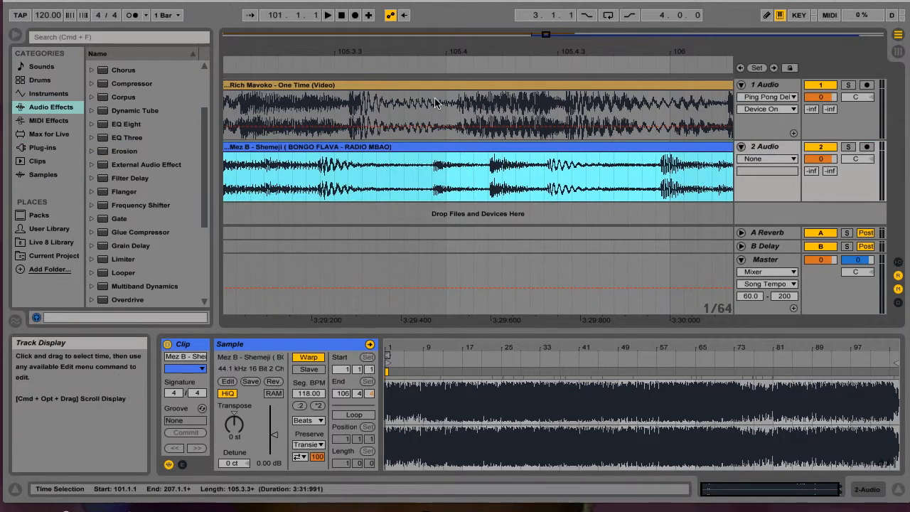
{"action": "left_click", "coordinate": [400, 63]}
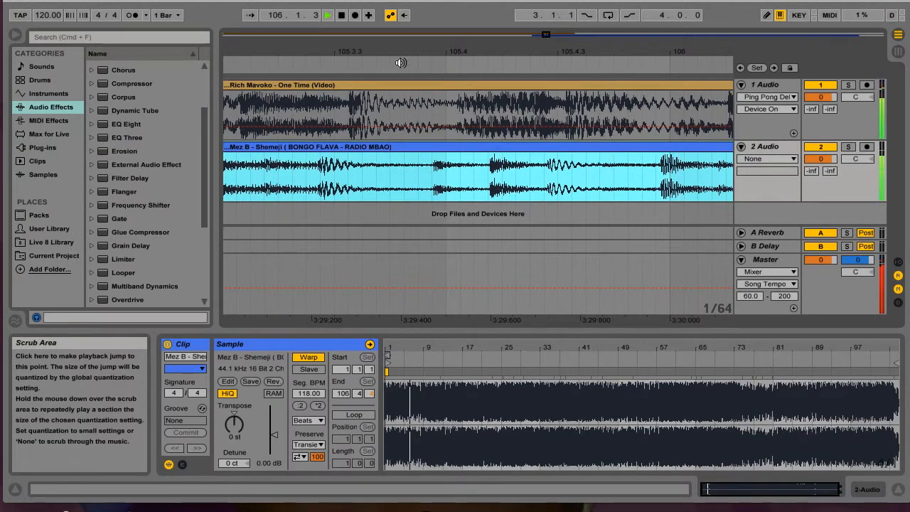
{"action": "key", "text": "XF86AudioLowerVolume"}
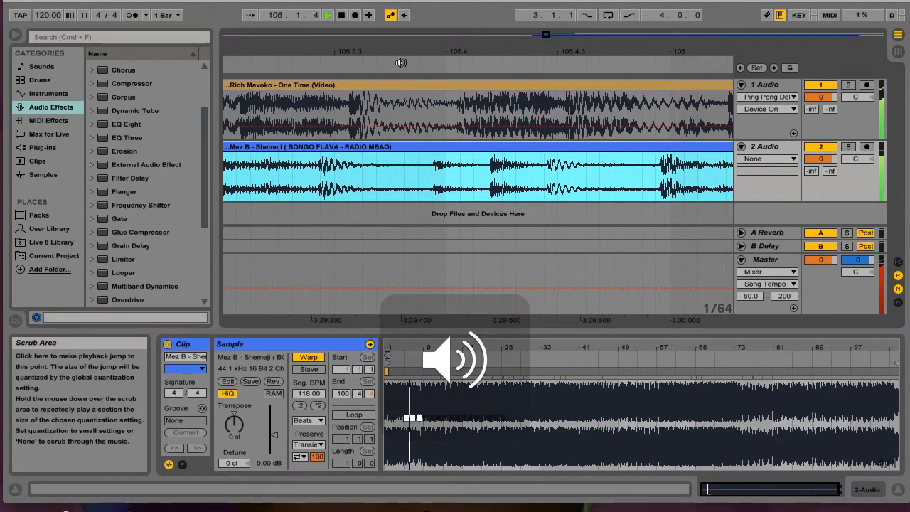
{"action": "key", "text": "XF86AudioRaiseVolume"}
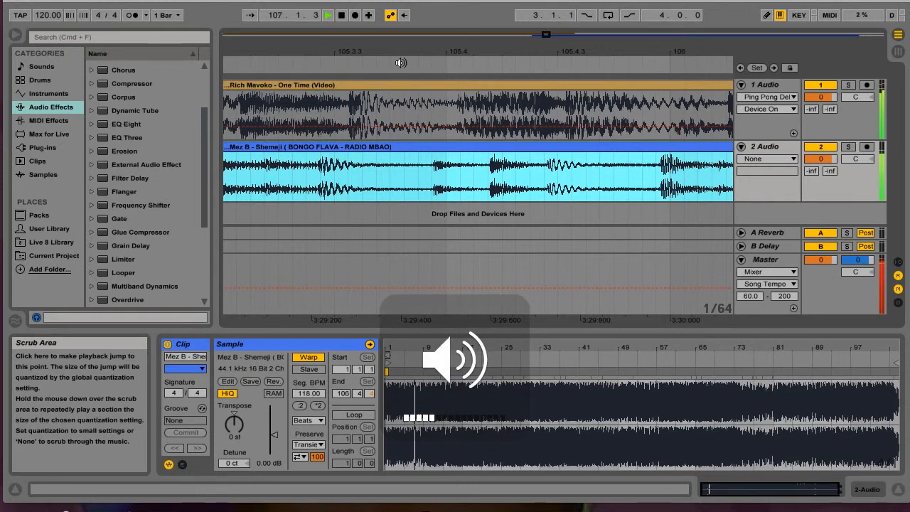
{"action": "left_click", "coordinate": [401, 62]}
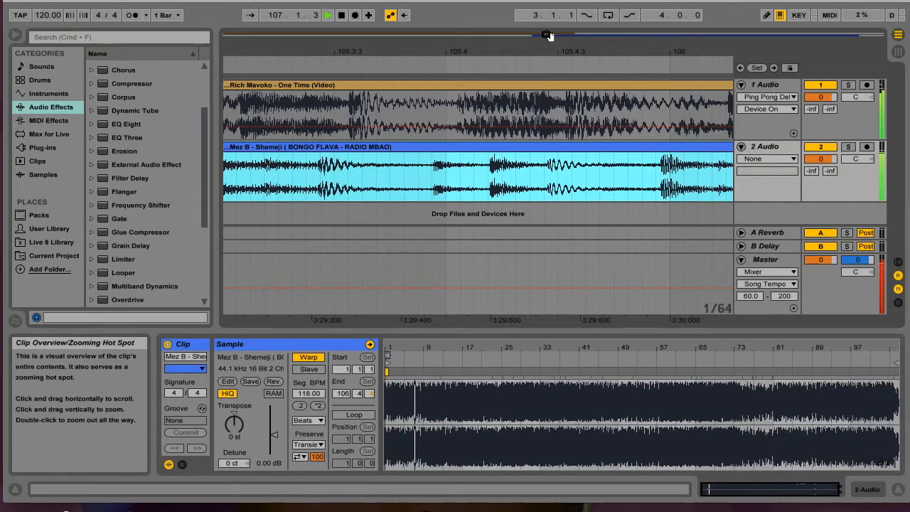
Step: Listen to the overlap of both songs from between bars 104 and 105, adjusting the system volume, and stop playback
{"action": "left_click_drag", "start_coordinate": [549, 36], "coordinate": [526, 37]}
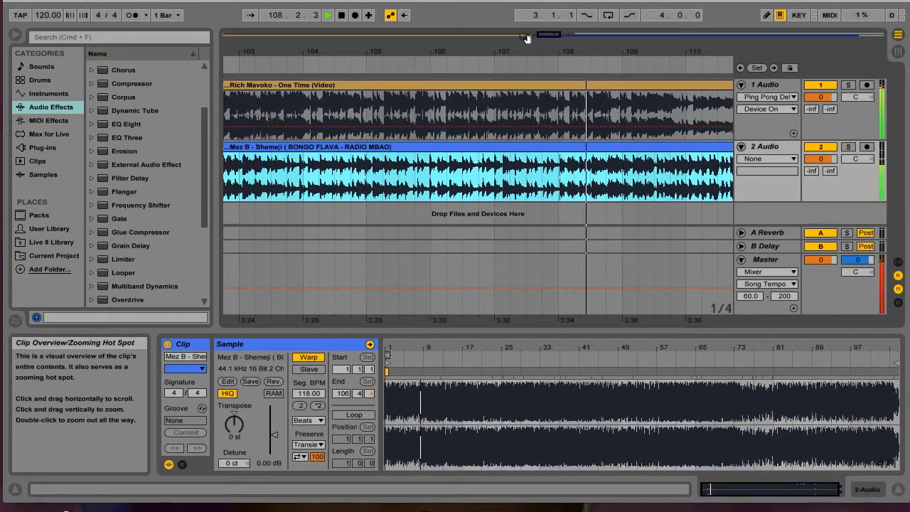
{"action": "left_click", "coordinate": [351, 63]}
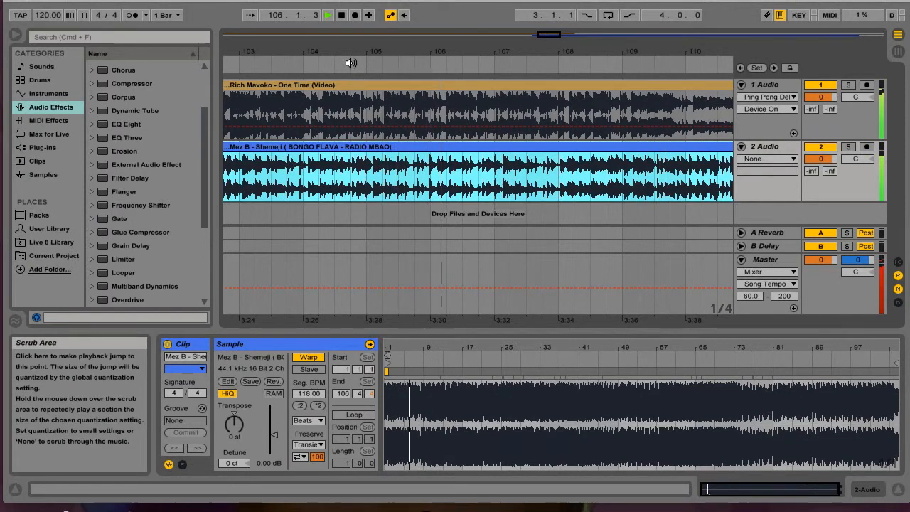
{"action": "key", "text": "XF86AudioRaiseVolume"}
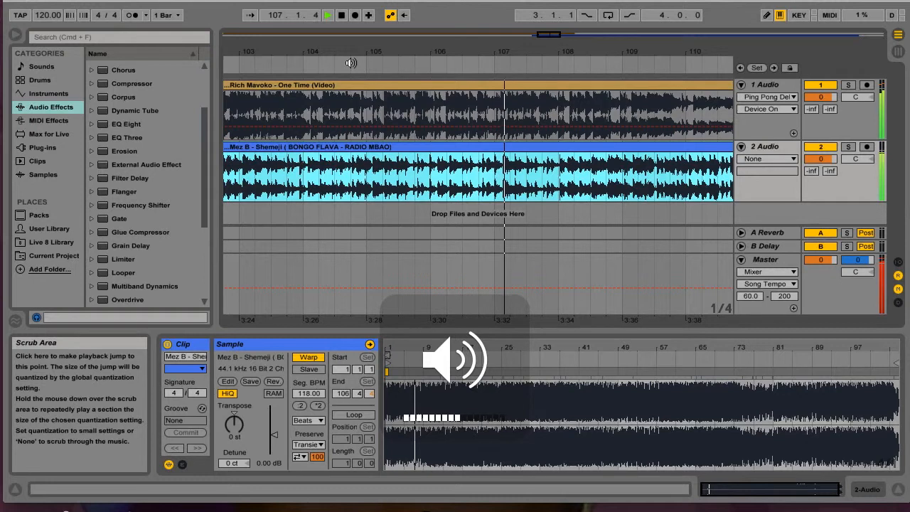
{"action": "key", "text": "XF86AudioLowerVolume"}
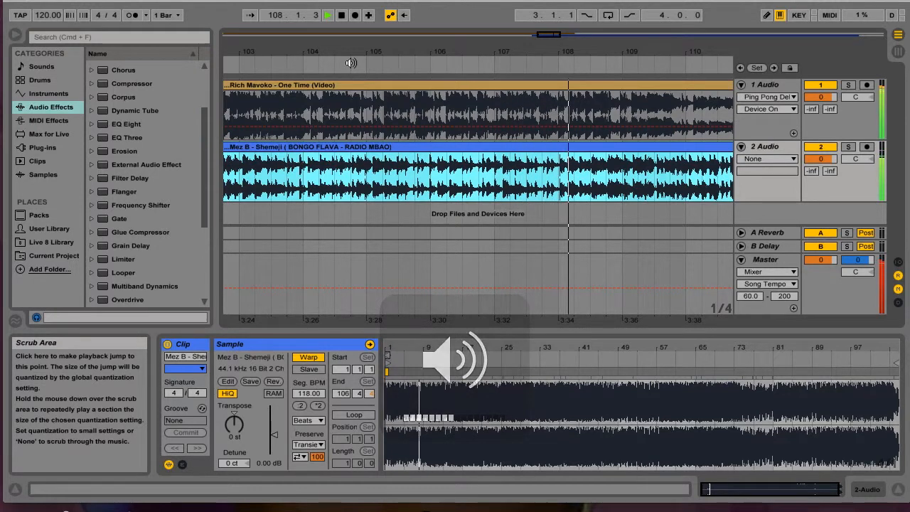
{"action": "key", "text": "space"}
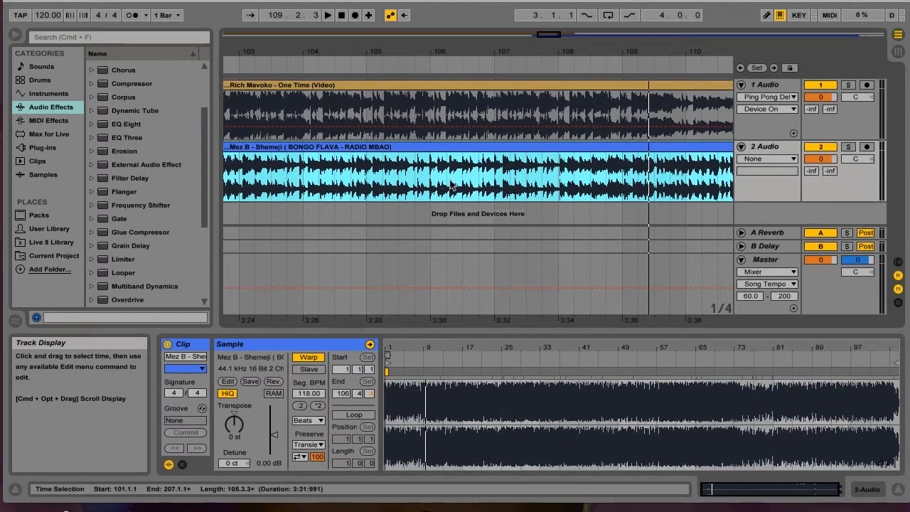
Step: Move the Ping Pong Delay's Device On automation on track 1 Audio into its own lane and remove that lane
{"action": "left_click", "coordinate": [463, 88]}
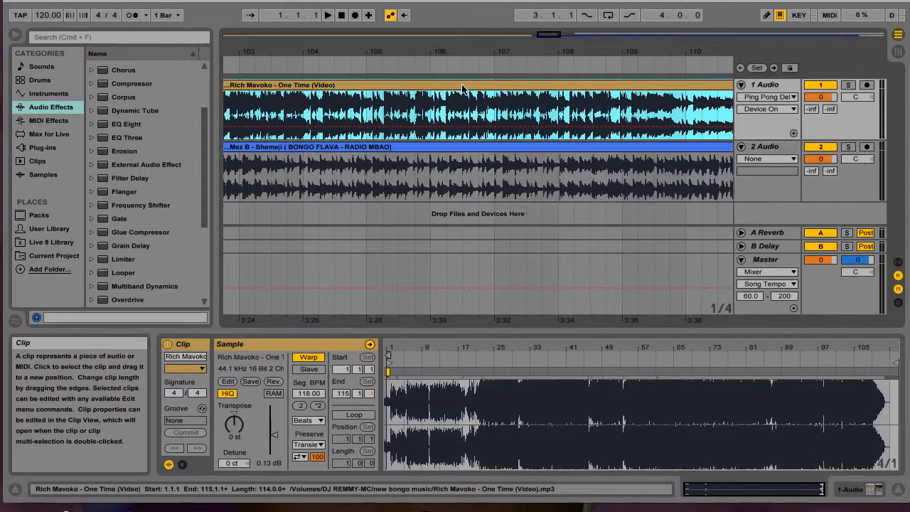
{"action": "left_click_drag", "start_coordinate": [549, 34], "coordinate": [554, 37]}
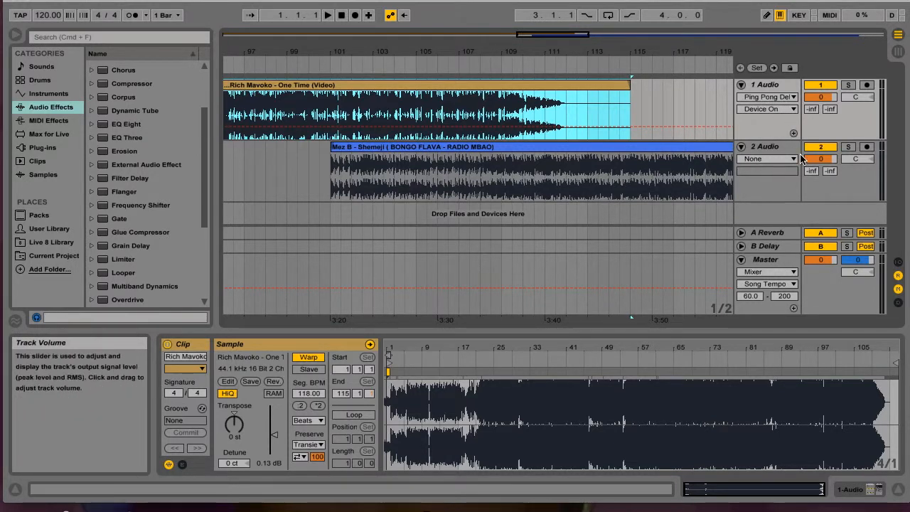
{"action": "left_click", "coordinate": [795, 110]}
{"action": "left_click", "coordinate": [796, 110]}
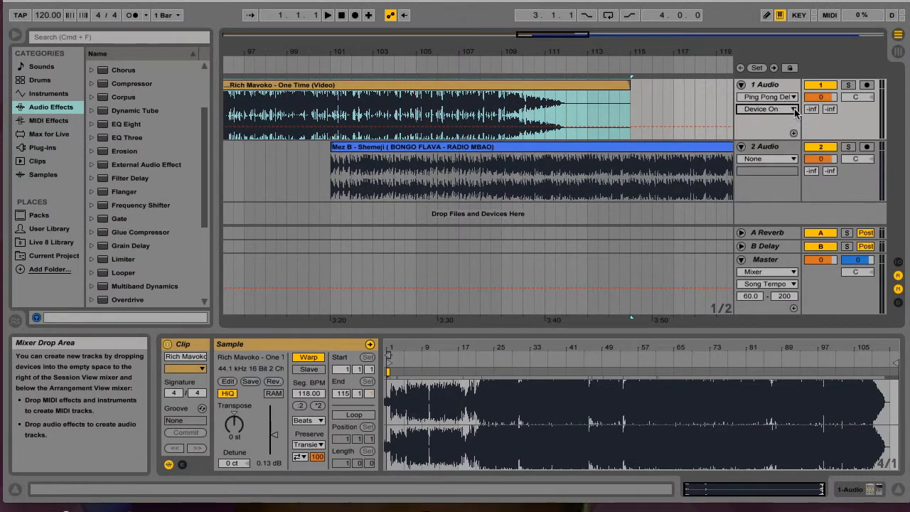
{"action": "left_click", "coordinate": [794, 133]}
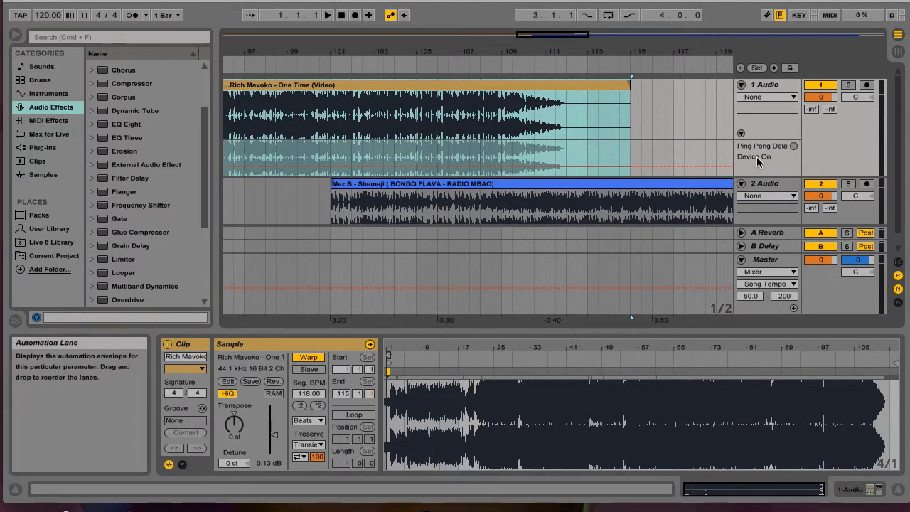
{"action": "left_click", "coordinate": [794, 147]}
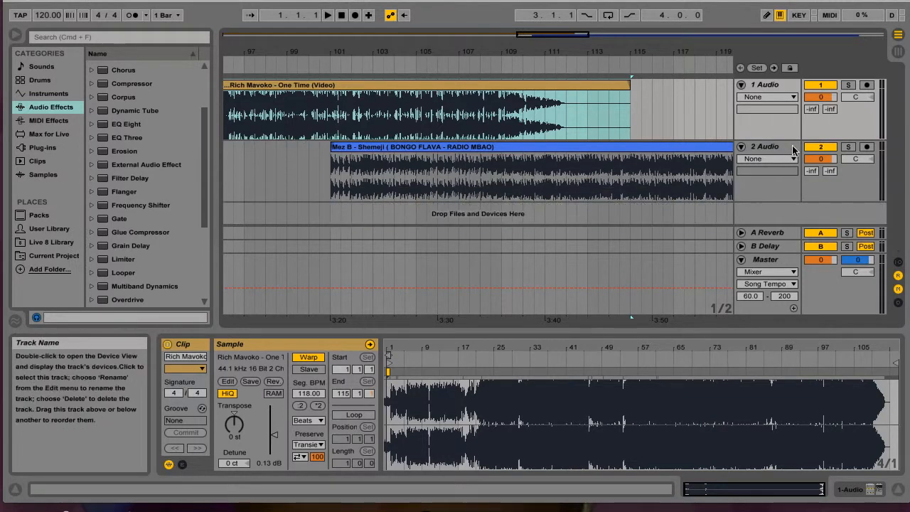
Step: Show the Mixer's Track Volume automation on track 1 Audio and draw a fade-out from about -2.5 dB near bar 101 to silence near bar 113
{"action": "left_click", "coordinate": [794, 97]}
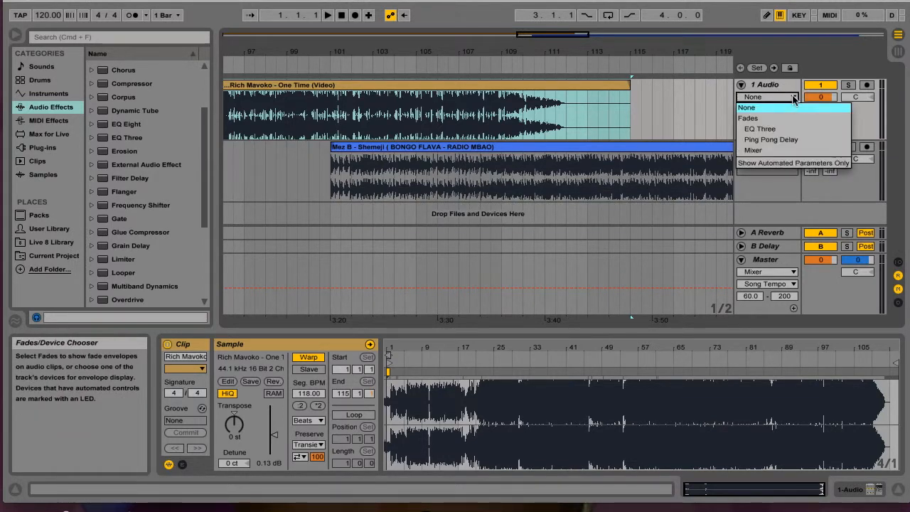
{"action": "left_click", "coordinate": [759, 152]}
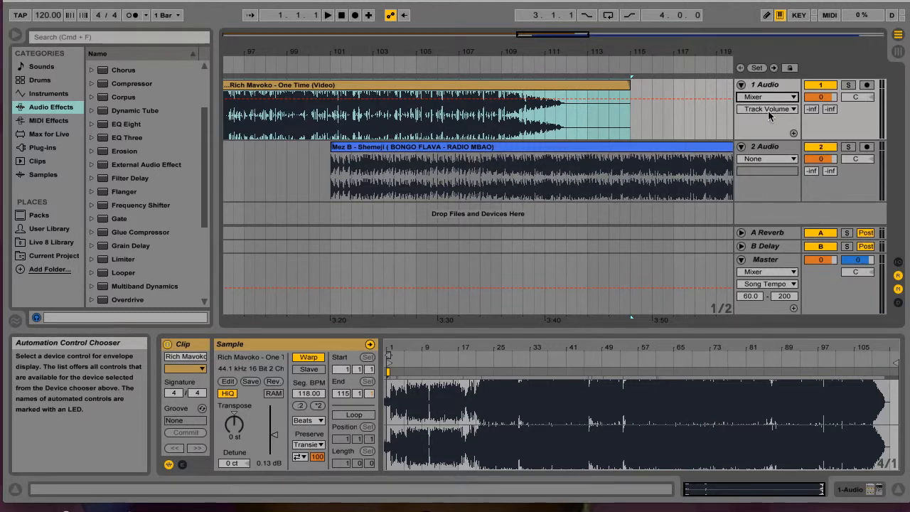
{"action": "left_click", "coordinate": [331, 99]}
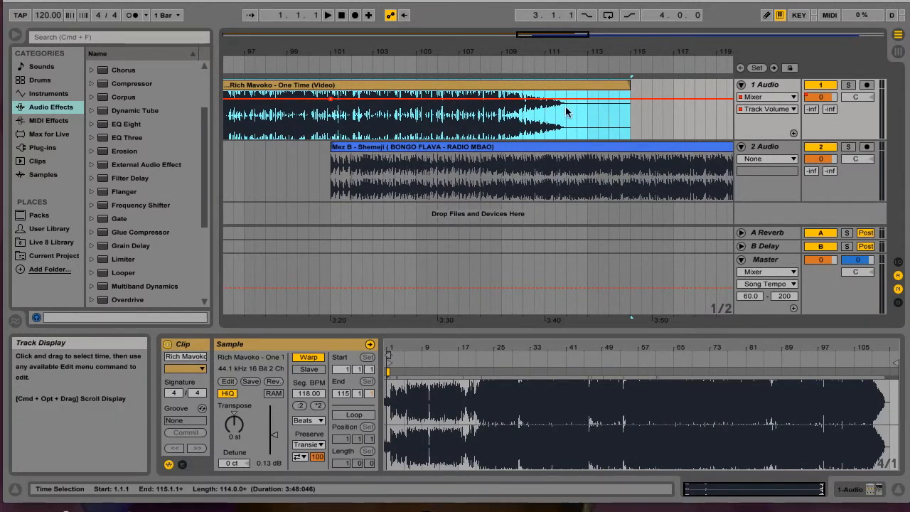
{"action": "left_click", "coordinate": [589, 103]}
{"action": "mouse_move", "coordinate": [589, 103]}
{"action": "left_mouse_down"}
{"action": "mouse_move", "coordinate": [588, 119]}
{"action": "mouse_move", "coordinate": [585, 107]}
{"action": "left_mouse_up"}
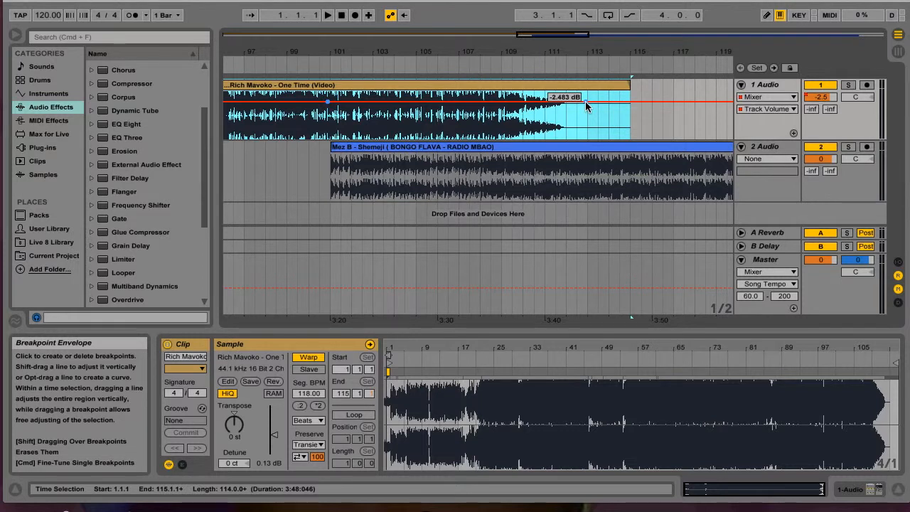
{"action": "left_click_drag", "start_coordinate": [586, 103], "coordinate": [583, 137]}
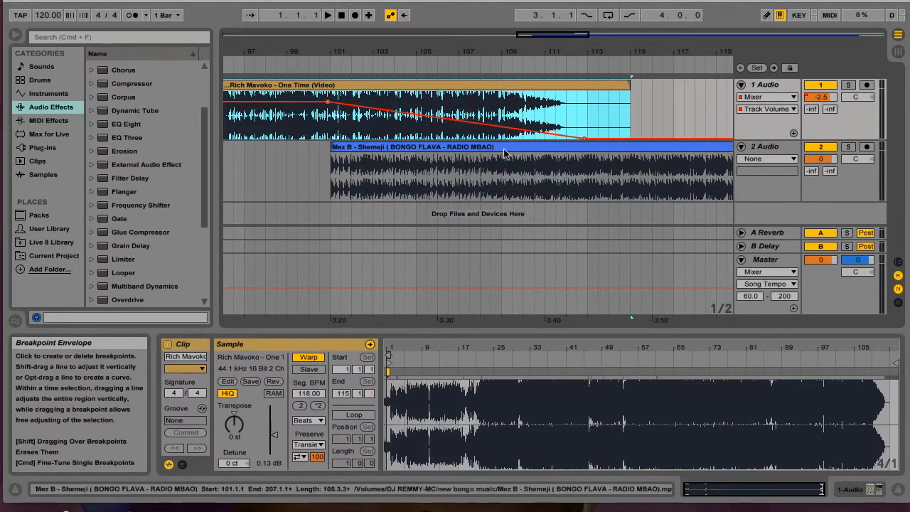
Step: Draw a Mixer Track Volume fade-in on track 2 Audio from silence near bar 101 to 0 dB near bar 112, and play the crossfade
{"action": "left_click", "coordinate": [794, 161]}
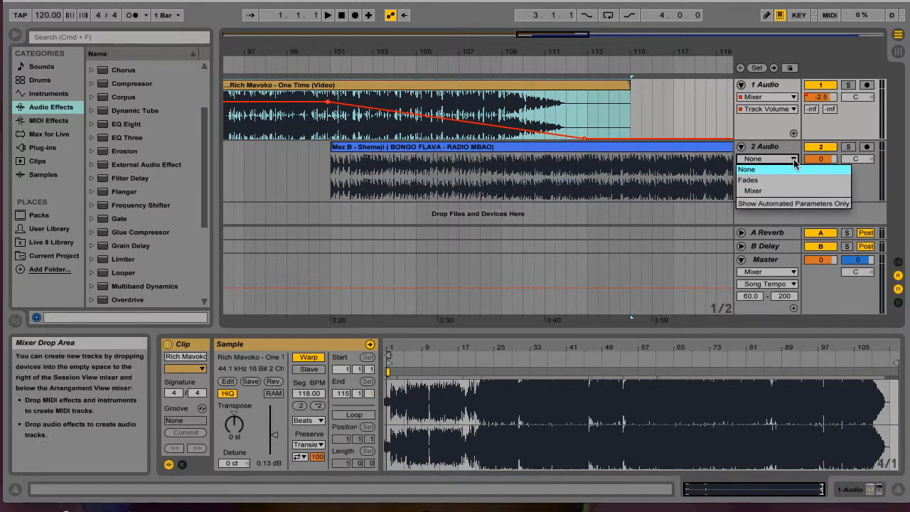
{"action": "left_click", "coordinate": [761, 192]}
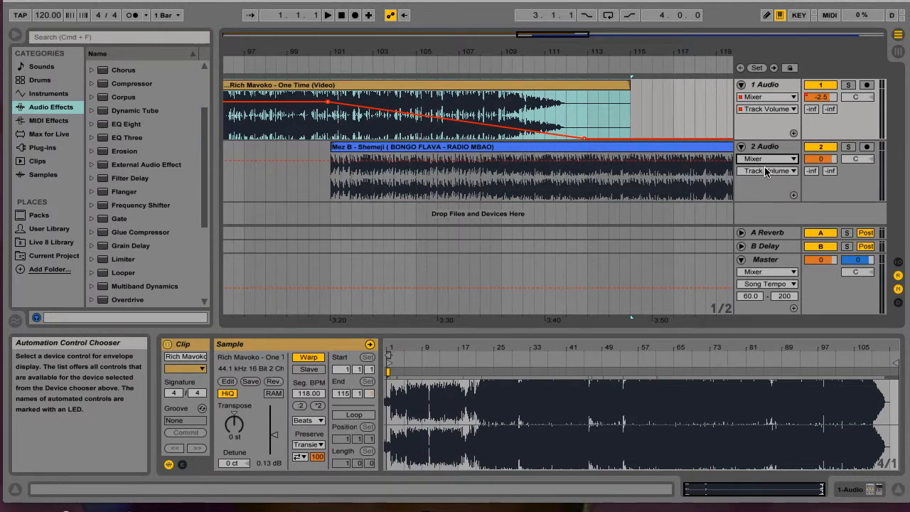
{"action": "left_click", "coordinate": [794, 174]}
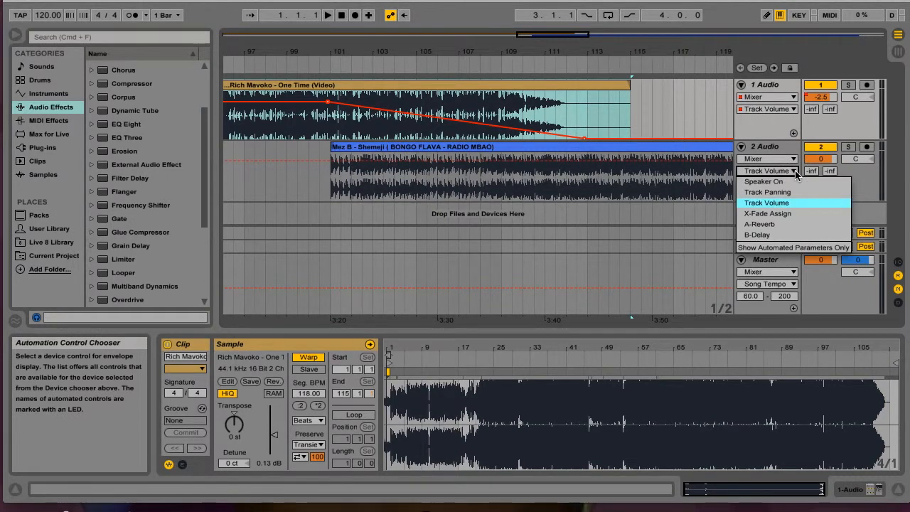
{"action": "left_click", "coordinate": [796, 173]}
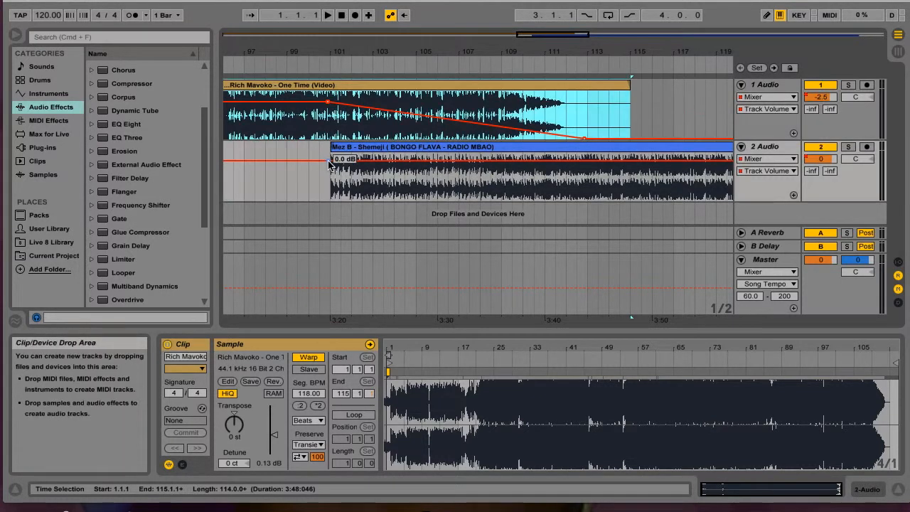
{"action": "left_click", "coordinate": [568, 162]}
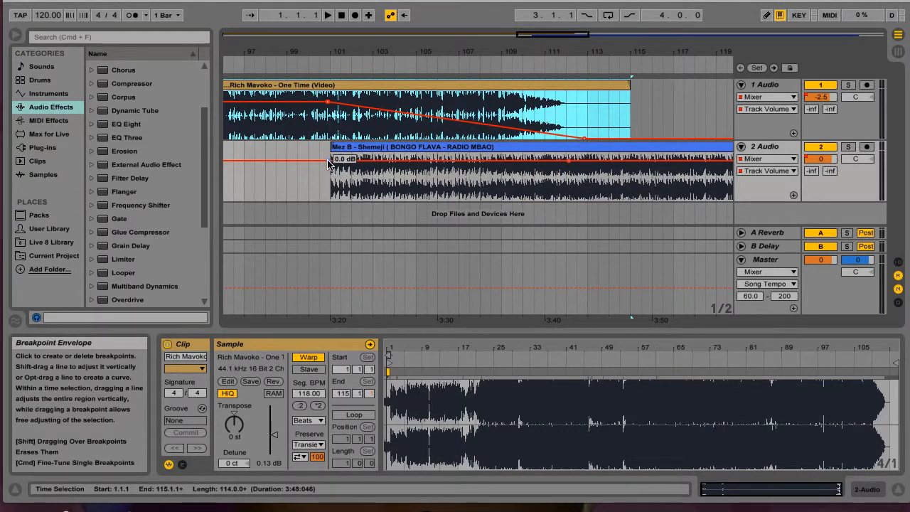
{"action": "left_click_drag", "start_coordinate": [328, 161], "coordinate": [328, 201]}
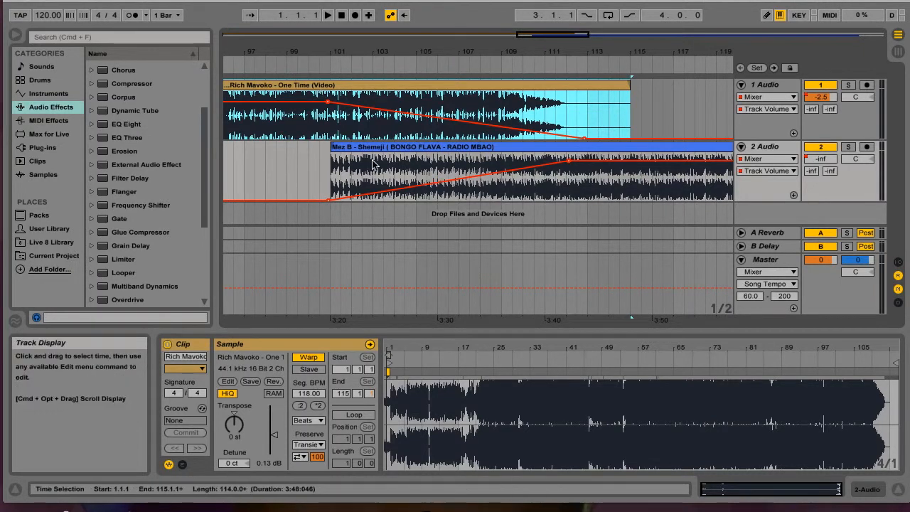
{"action": "key", "text": "XF86AudioRaiseVolume"}
{"action": "left_click", "coordinate": [319, 63]}
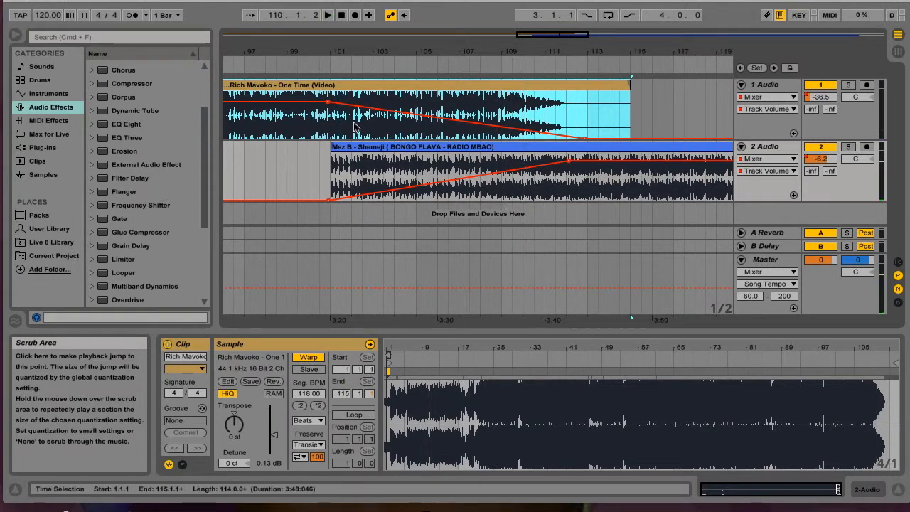
Step: Add six evenly spaced breakpoints along track 1 Audio's volume fade-out between about bars 102 and 109
{"action": "left_click", "coordinate": [360, 107]}
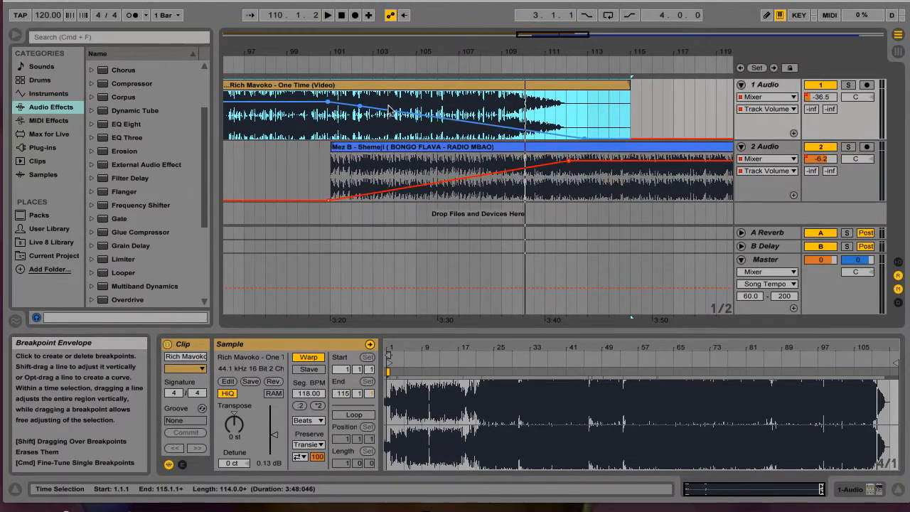
{"action": "left_click", "coordinate": [389, 111]}
{"action": "left_click", "coordinate": [418, 114]}
{"action": "left_click", "coordinate": [449, 119]}
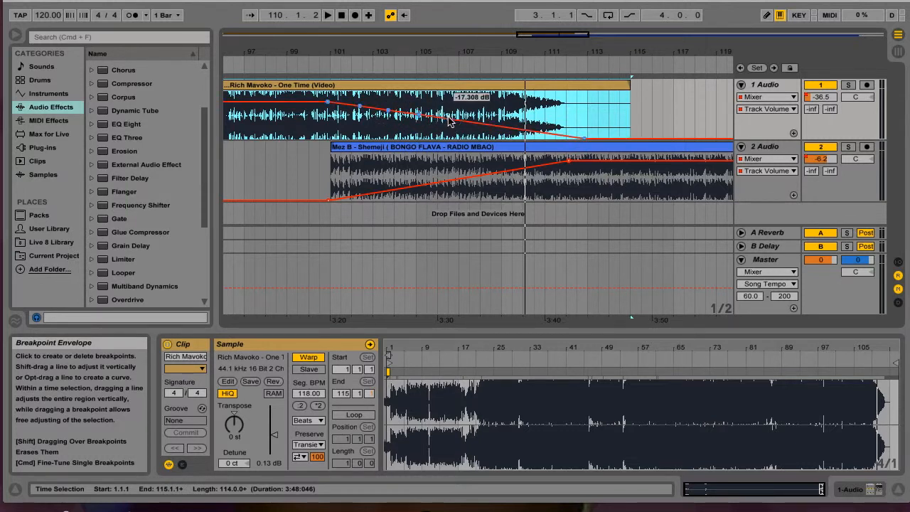
{"action": "left_click", "coordinate": [476, 123]}
{"action": "left_click", "coordinate": [503, 128]}
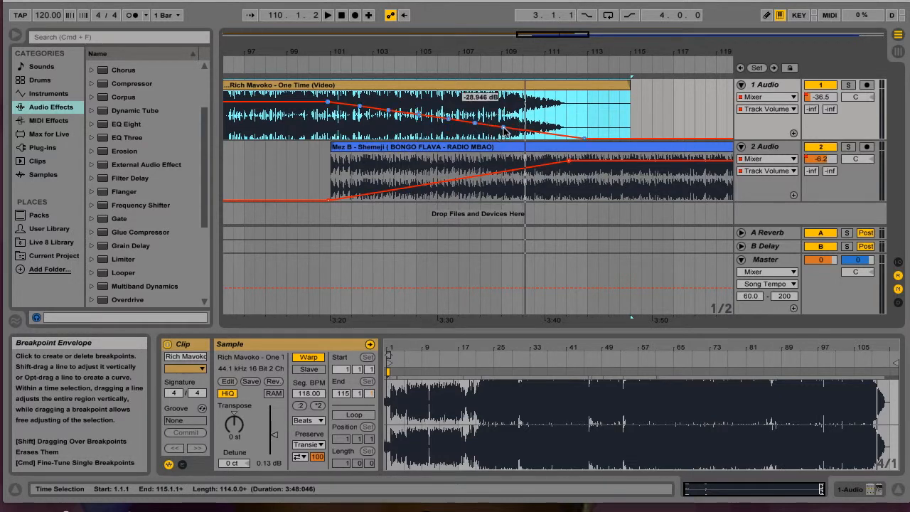
Step: Add seven evenly spaced breakpoints along track 2 Audio's volume fade-in between about bars 102 and 109
{"action": "left_click", "coordinate": [355, 196]}
{"action": "left_click", "coordinate": [382, 192]}
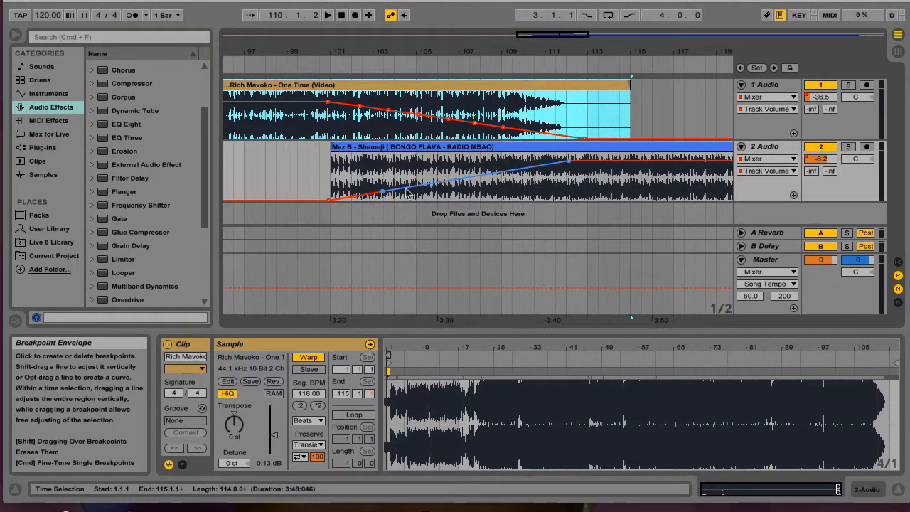
{"action": "left_click", "coordinate": [411, 188]}
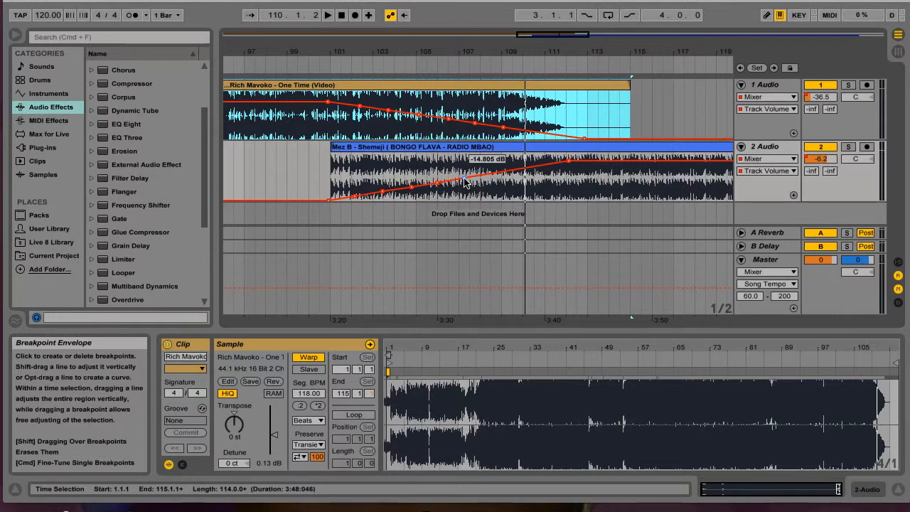
{"action": "left_click", "coordinate": [519, 169]}
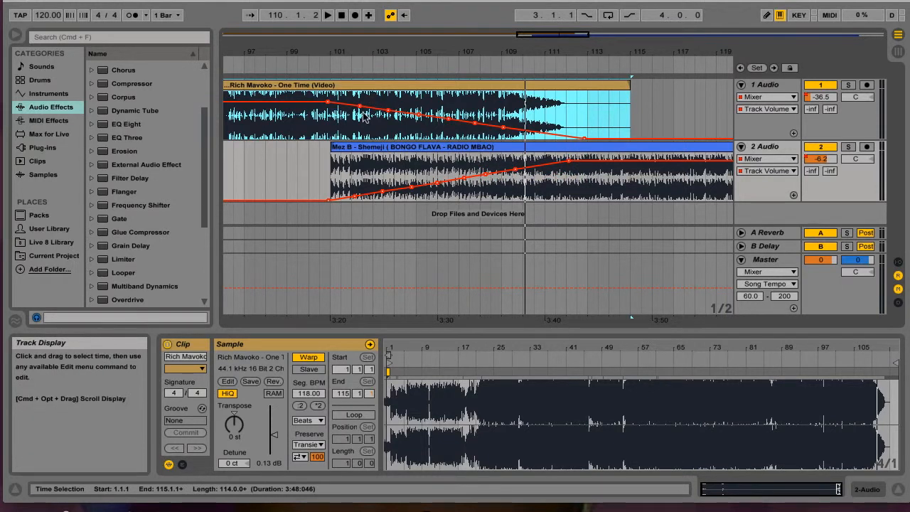
Step: Raise track 1 Audio's fade-out breakpoints near bars 102 and 103, making the first level with the start of the fade
{"action": "left_click", "coordinate": [360, 108]}
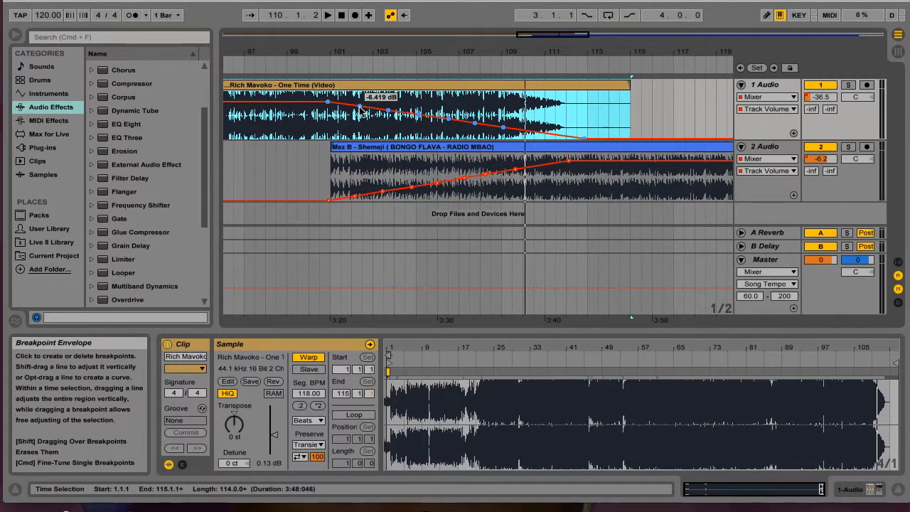
{"action": "left_click", "coordinate": [361, 107]}
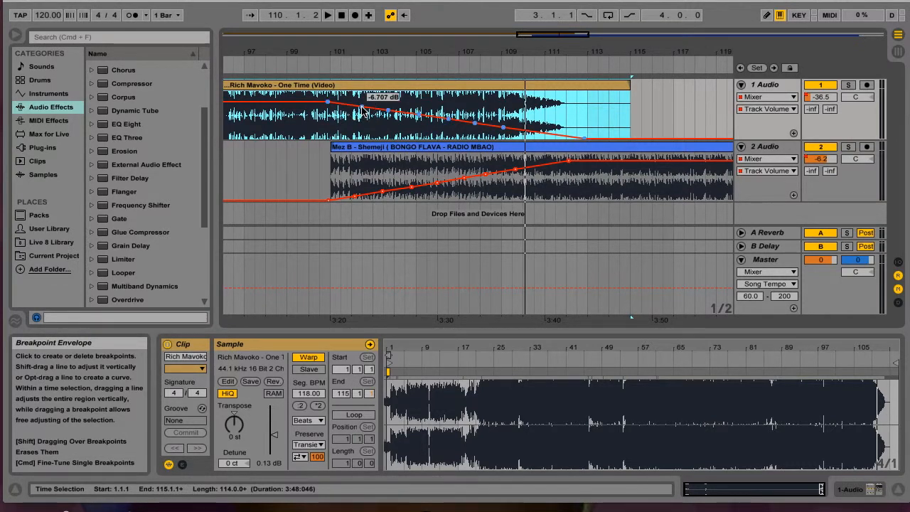
{"action": "left_click", "coordinate": [362, 108]}
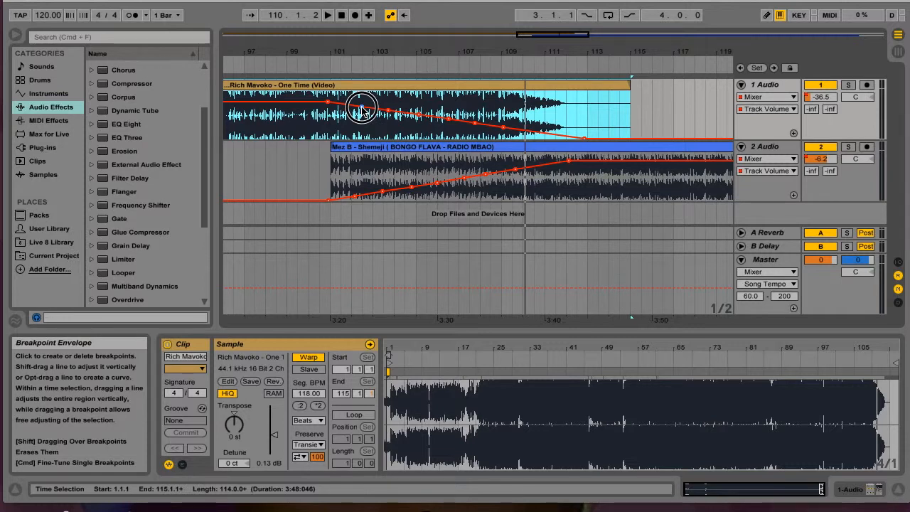
{"action": "left_click_drag", "start_coordinate": [361, 108], "coordinate": [362, 106]}
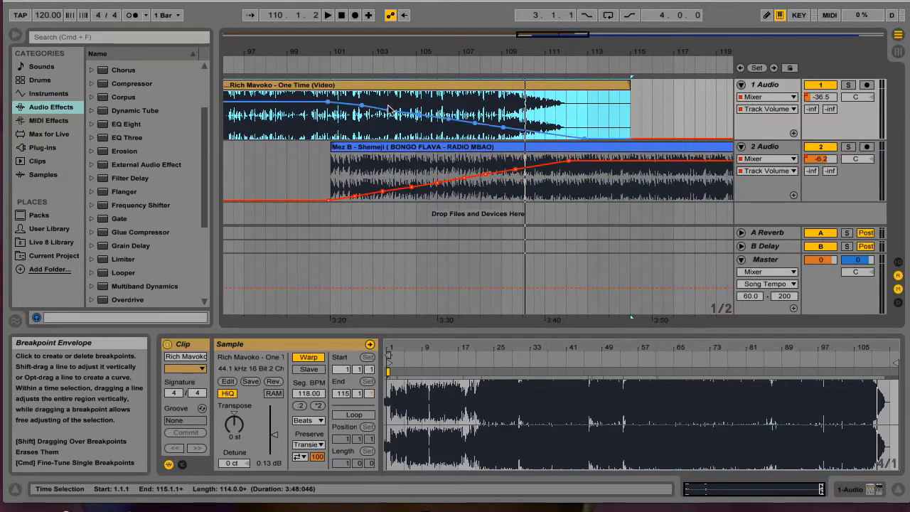
{"action": "left_click", "coordinate": [389, 112]}
{"action": "left_click_drag", "start_coordinate": [389, 112], "coordinate": [389, 109]}
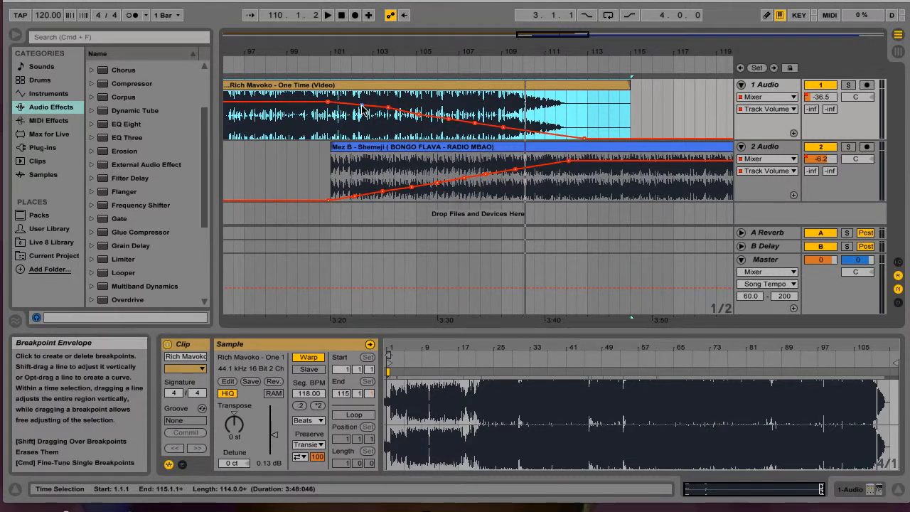
{"action": "left_click", "coordinate": [362, 105]}
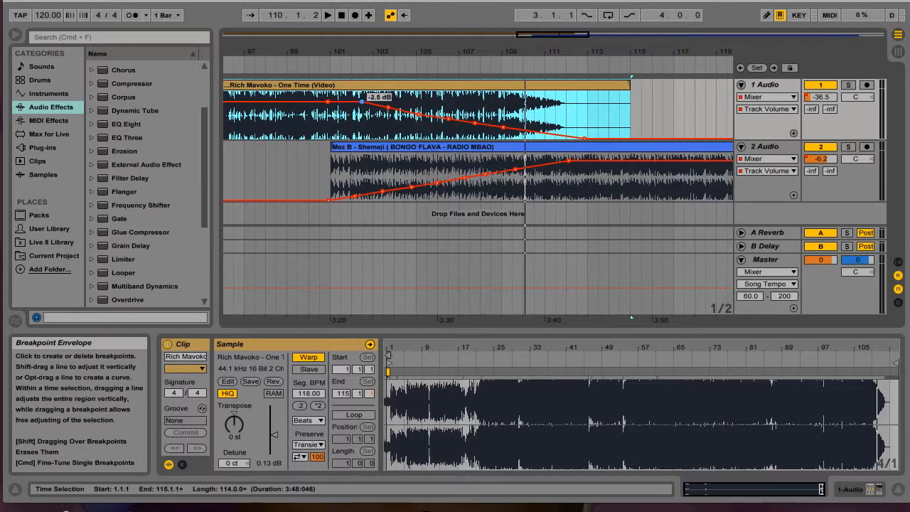
Step: Raise track 1 Audio's volume breakpoints between about bars 103 and 109 so the fade-out falls in a gentler curve
{"action": "left_click", "coordinate": [420, 117]}
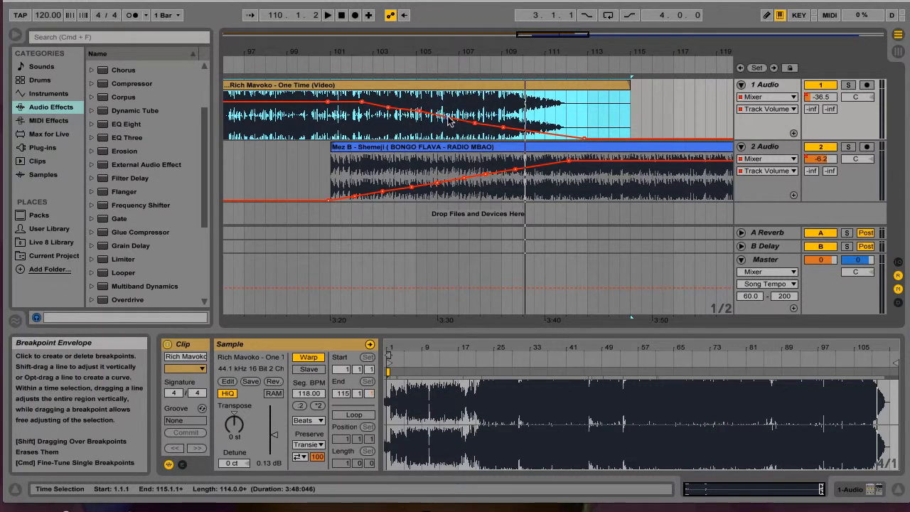
{"action": "left_click_drag", "start_coordinate": [448, 117], "coordinate": [449, 116]}
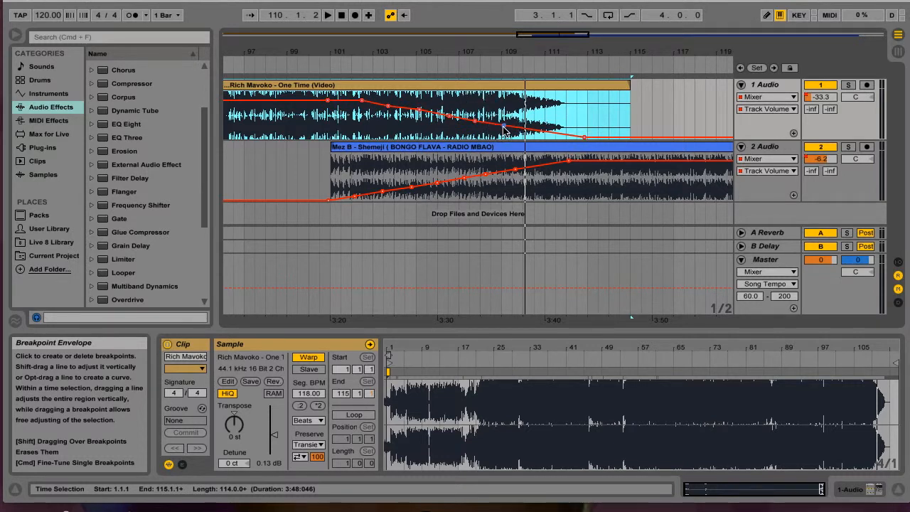
{"action": "left_click_drag", "start_coordinate": [503, 127], "coordinate": [503, 121]}
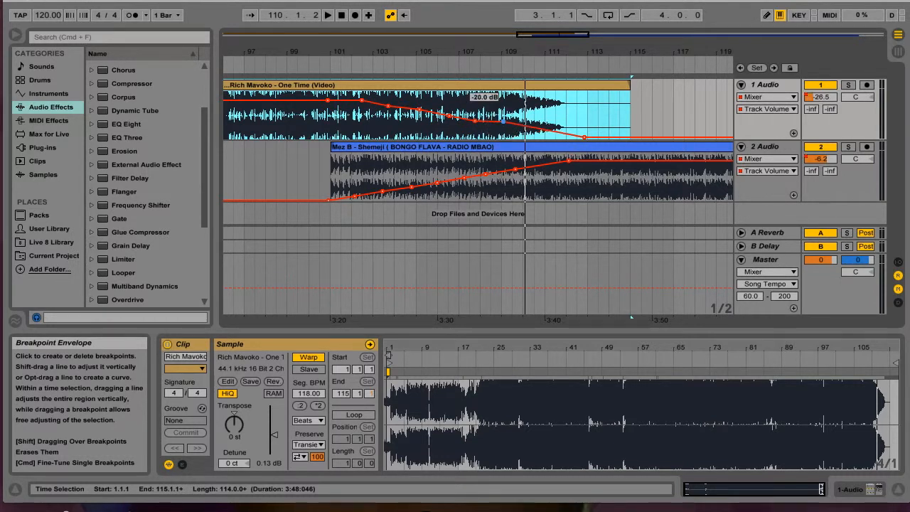
{"action": "left_click", "coordinate": [475, 119]}
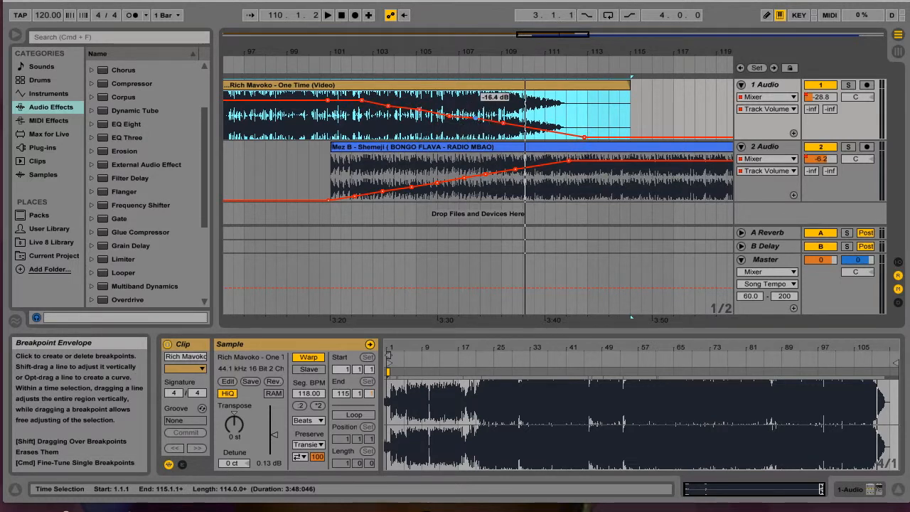
{"action": "left_click", "coordinate": [449, 114]}
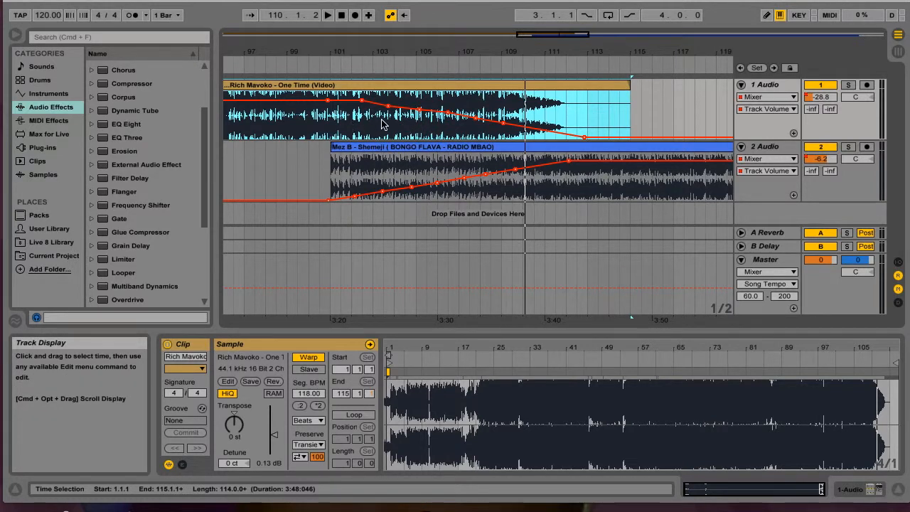
{"action": "left_click", "coordinate": [388, 107]}
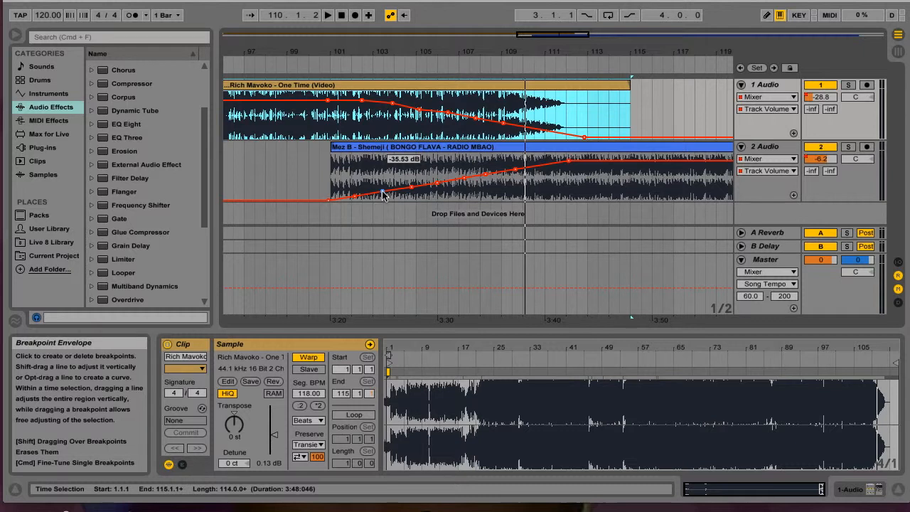
Step: Raise track 2 Audio's fade-in breakpoints into a rounded curve, about -16 dB near bar 105 and -2 dB near bar 110, and briefly play it
{"action": "left_click_drag", "start_coordinate": [357, 200], "coordinate": [412, 185]}
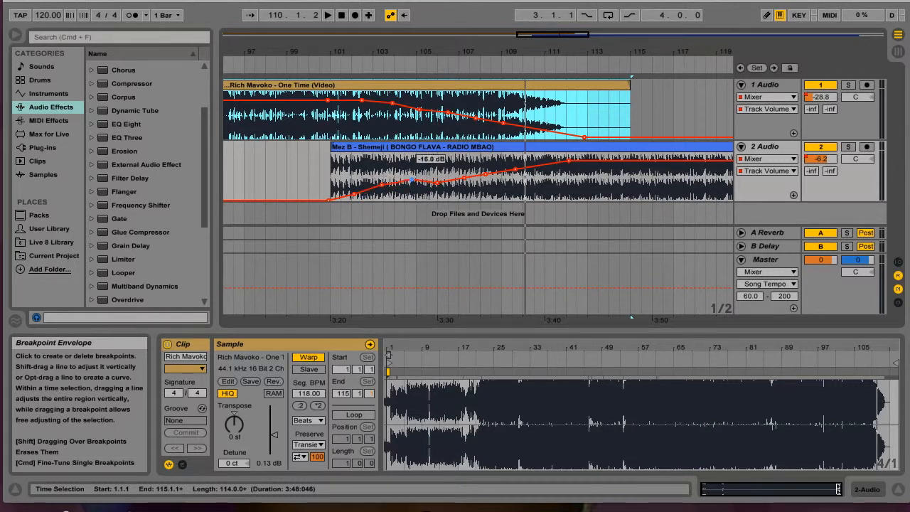
{"action": "left_click_drag", "start_coordinate": [439, 184], "coordinate": [438, 179]}
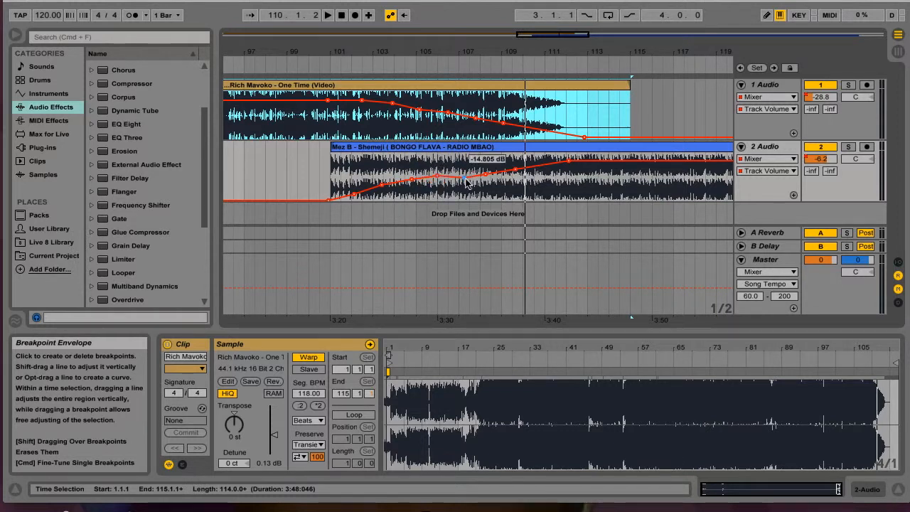
{"action": "left_click_drag", "start_coordinate": [465, 181], "coordinate": [490, 173]}
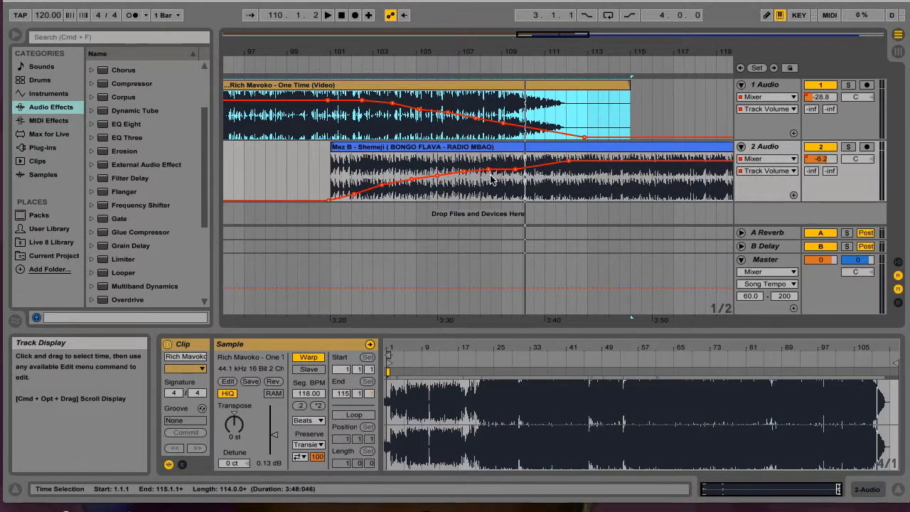
{"action": "left_click_drag", "start_coordinate": [488, 173], "coordinate": [489, 168]}
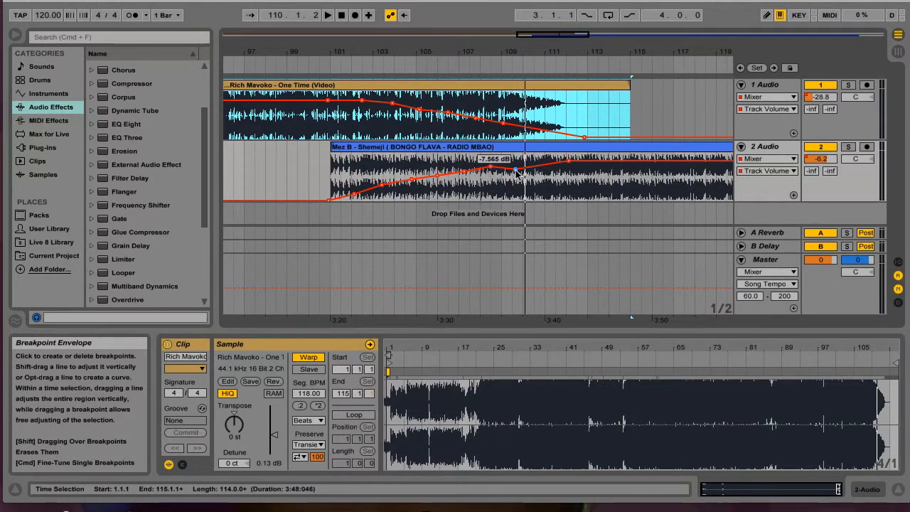
{"action": "left_click_drag", "start_coordinate": [516, 170], "coordinate": [516, 165]}
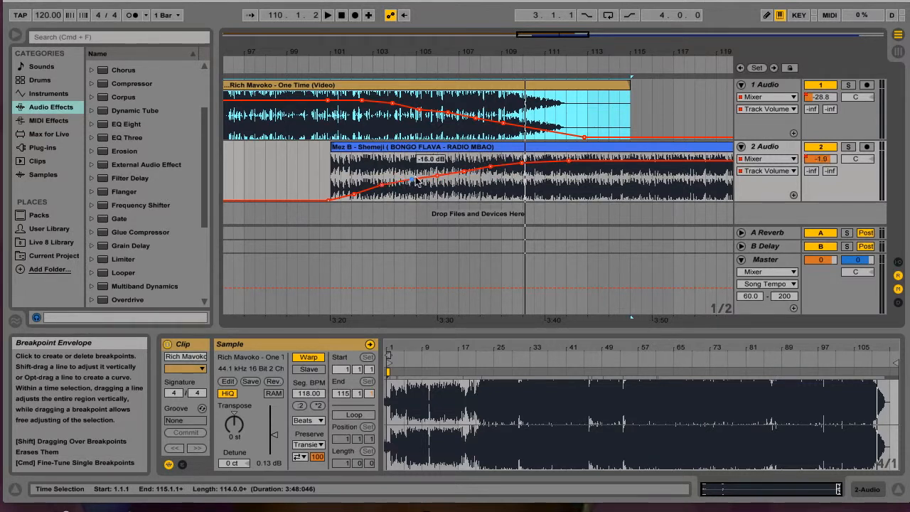
{"action": "left_click_drag", "start_coordinate": [438, 178], "coordinate": [438, 173]}
{"action": "left_click", "coordinate": [467, 176]}
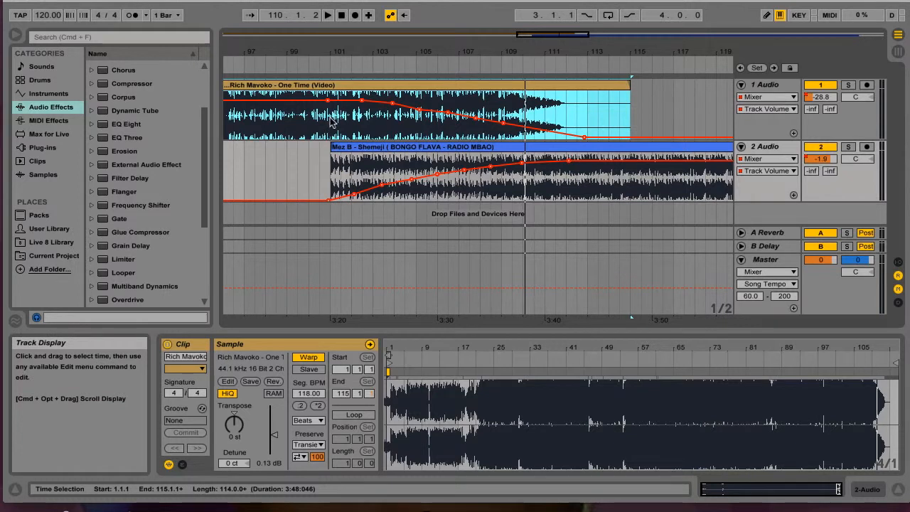
{"action": "left_click", "coordinate": [299, 61]}
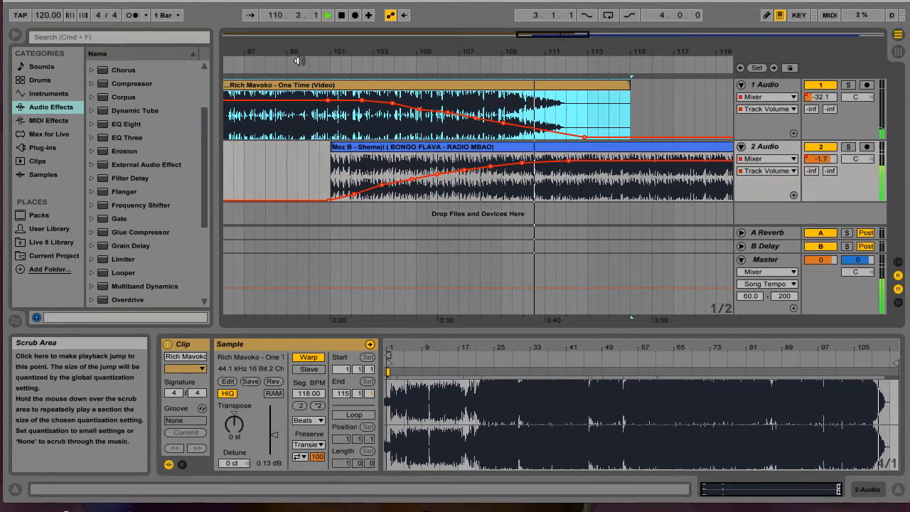
{"action": "key", "text": "space"}
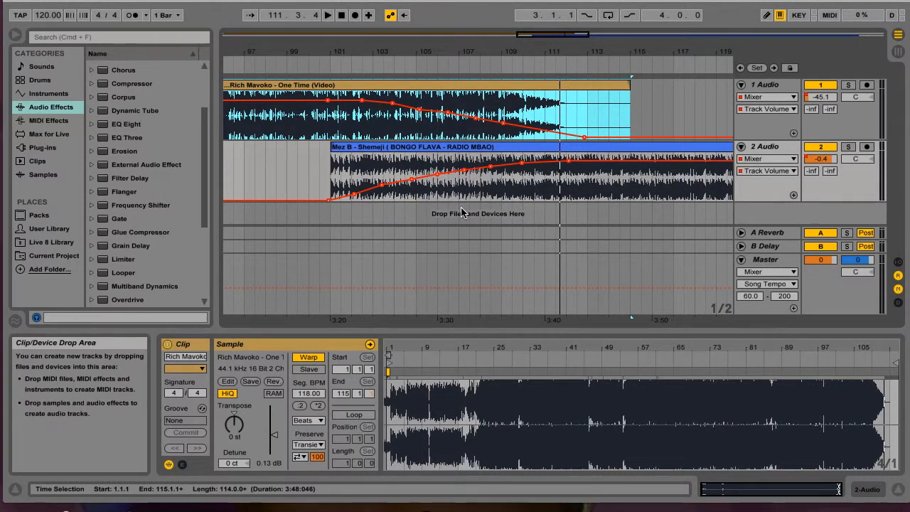
Step: Raise track 2 Audio's fade-in breakpoints between about bars 104 and 108, setting the one near bar 106 to about -8 dB
{"action": "left_click", "coordinate": [464, 169]}
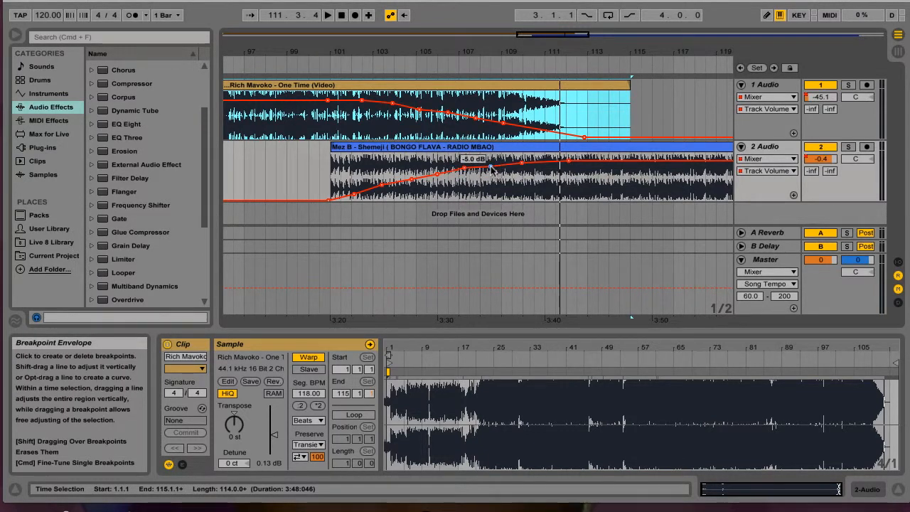
{"action": "left_click", "coordinate": [436, 174]}
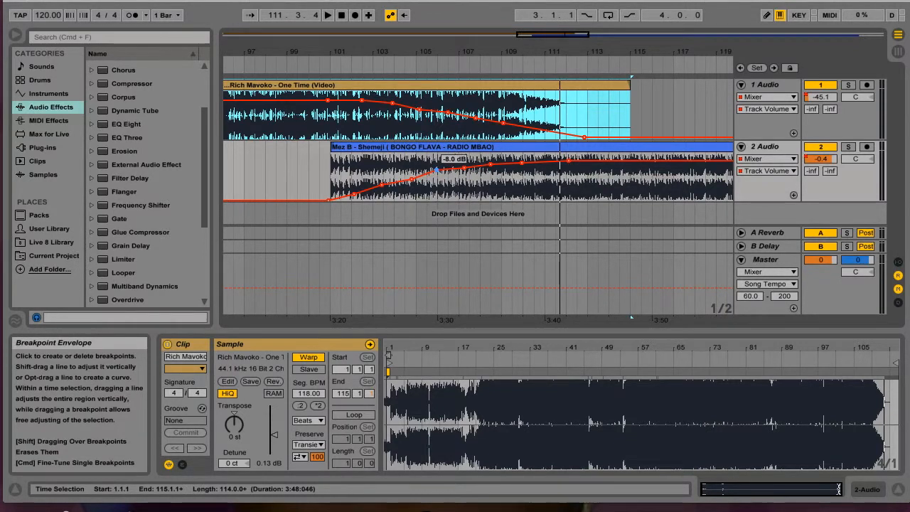
{"action": "left_click", "coordinate": [411, 175]}
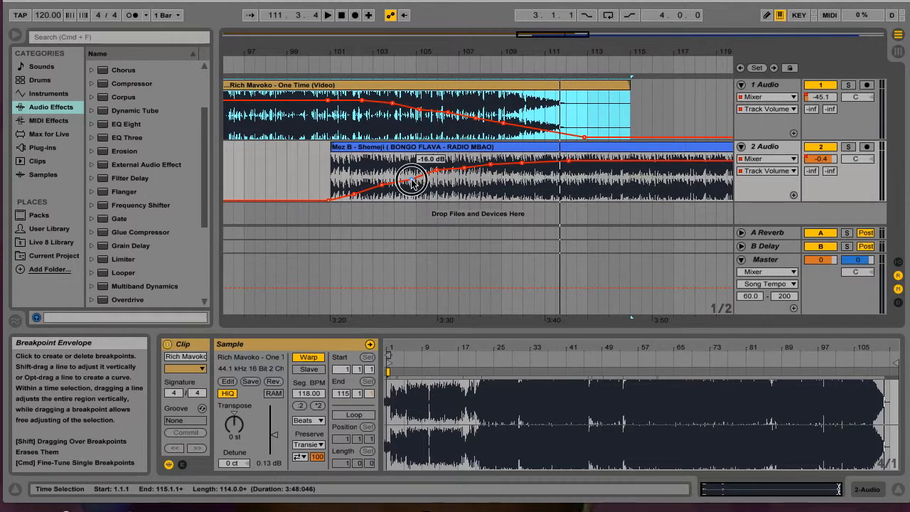
{"action": "left_click", "coordinate": [465, 169]}
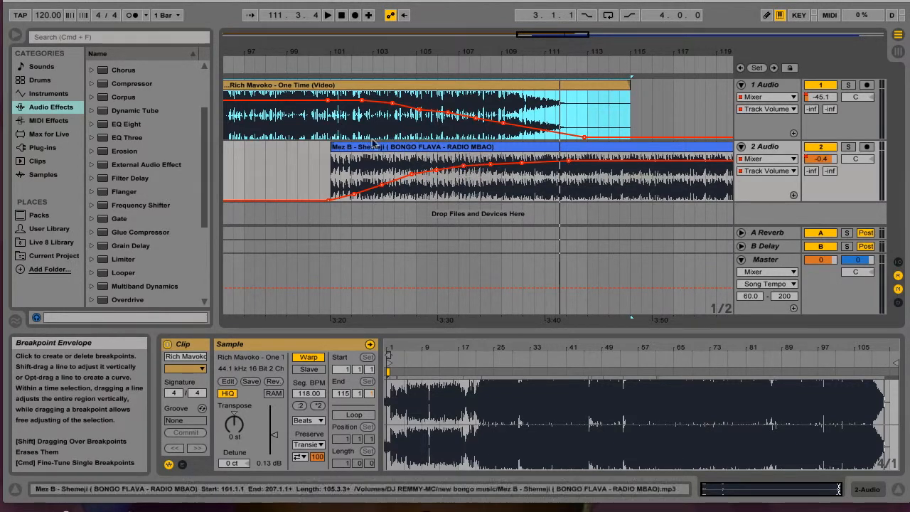
Step: Play the crossfade from about bar 101 at a lower system volume, stop past bar 116, and replay it from bar 101
{"action": "left_click", "coordinate": [325, 58]}
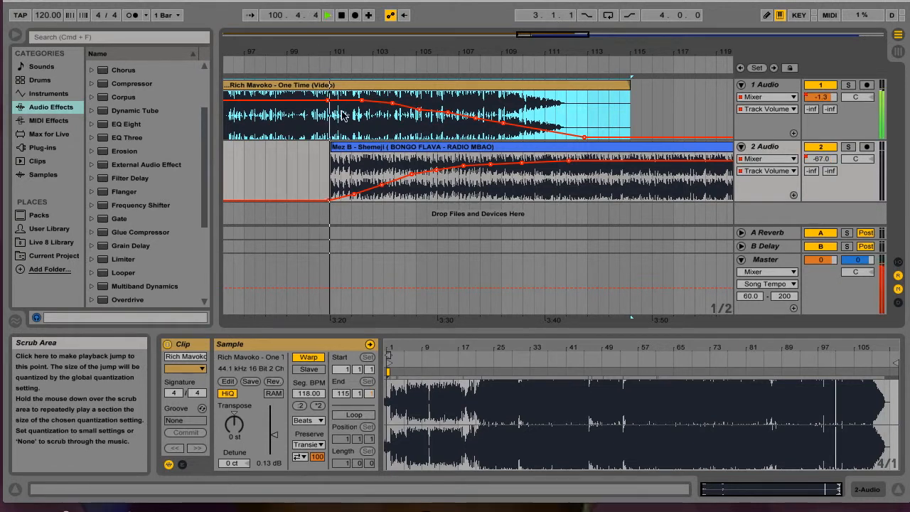
{"action": "key", "text": "XF86AudioLowerVolume"}
{"action": "key", "text": "XF86AudioLowerVolume"}
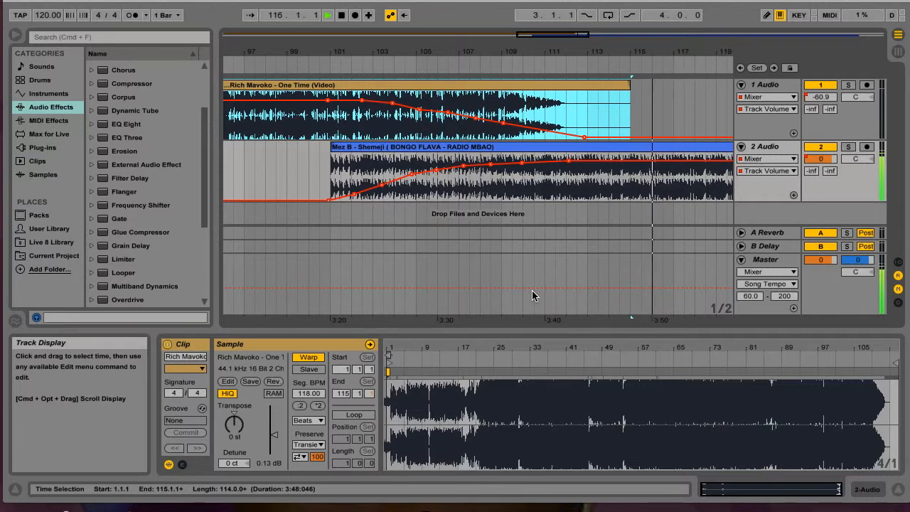
{"action": "key", "text": "space"}
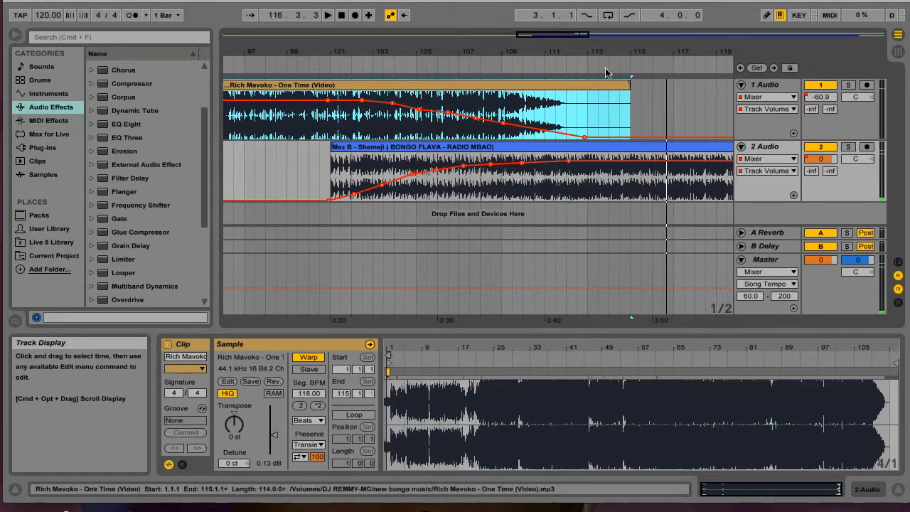
{"action": "mouse_move", "coordinate": [562, 35]}
{"action": "left_mouse_down"}
{"action": "mouse_move", "coordinate": [562, 0]}
{"action": "mouse_move", "coordinate": [562, 22]}
{"action": "left_mouse_up"}
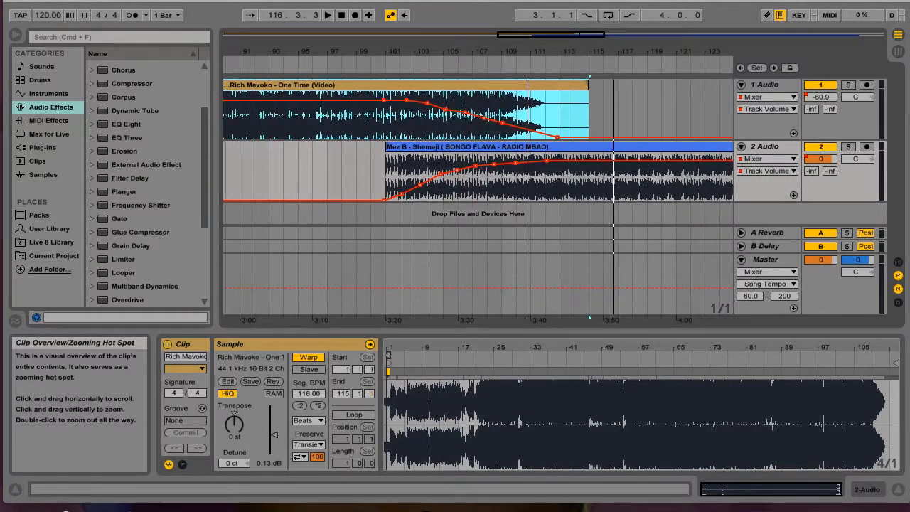
{"action": "left_click", "coordinate": [383, 68]}
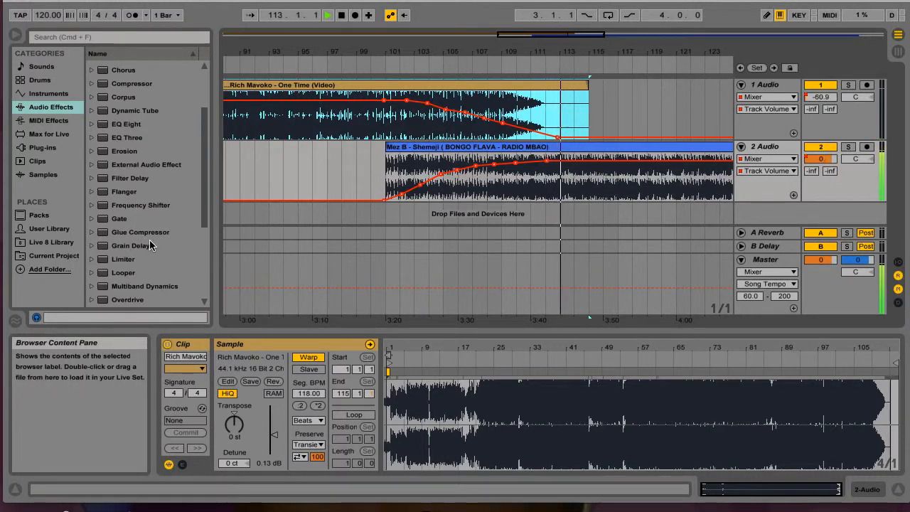
Step: Add a Ping Pong Delay to the Master track and set its filter to 1.08 kHz with a width of 3.85
{"action": "scroll", "coordinate": [146, 227], "scroll_direction": "down", "scroll_amount": 4}
{"action": "left_click", "coordinate": [127, 179]}
{"action": "left_click_drag", "start_coordinate": [126, 181], "coordinate": [303, 291]}
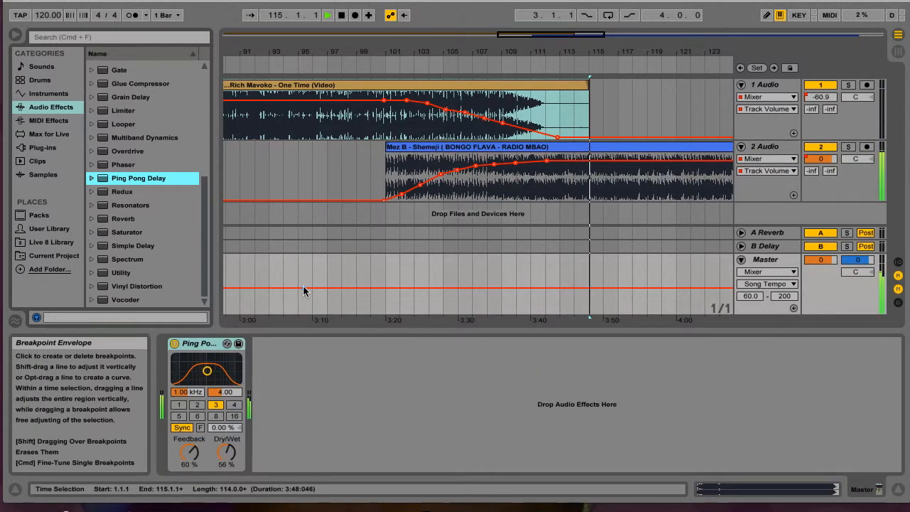
{"action": "mouse_move", "coordinate": [207, 372]}
{"action": "left_mouse_down"}
{"action": "mouse_move", "coordinate": [182, 373]}
{"action": "mouse_move", "coordinate": [211, 362]}
{"action": "mouse_move", "coordinate": [208, 372]}
{"action": "left_mouse_up"}
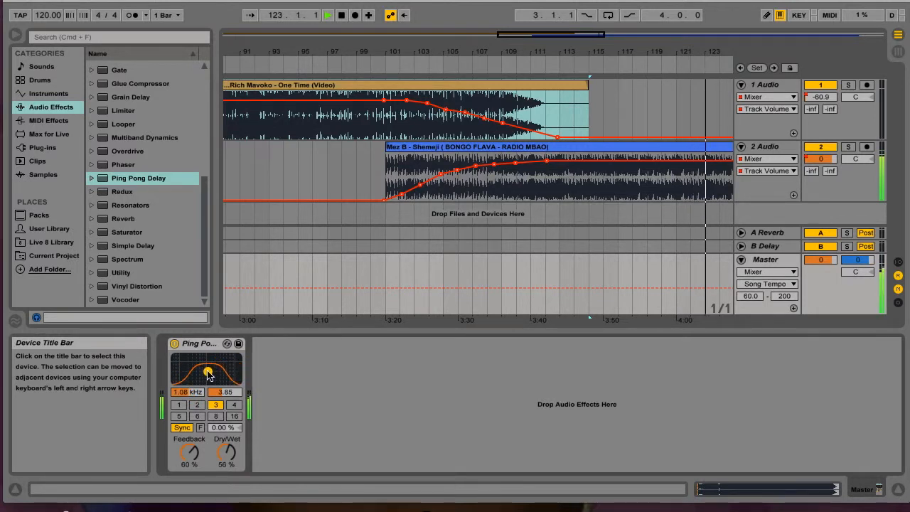
Step: Display the Ping Pong Delay's Device On automation envelope on track 1 Audio
{"action": "left_click", "coordinate": [791, 97]}
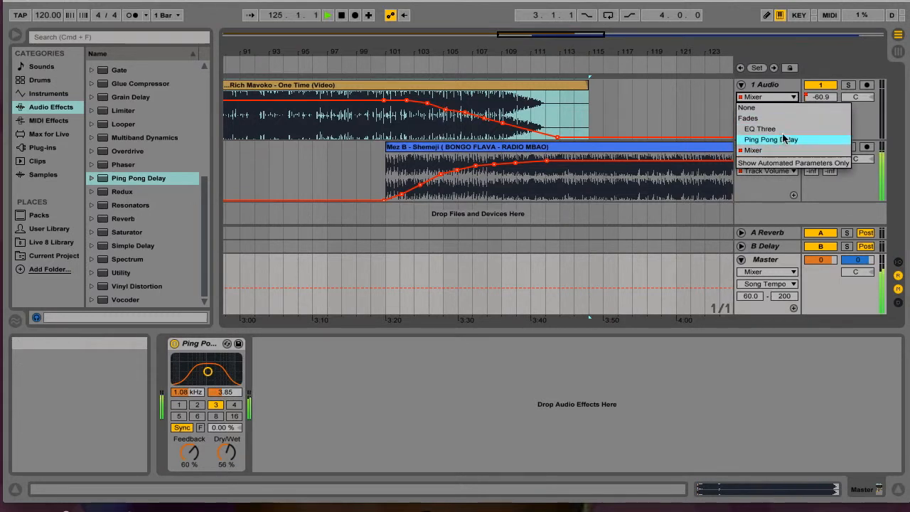
{"action": "left_click", "coordinate": [780, 140]}
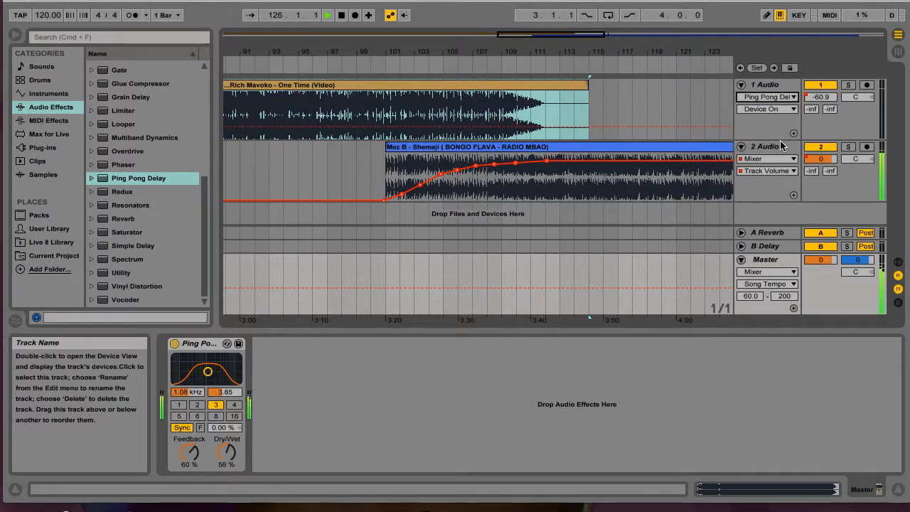
{"action": "left_click", "coordinate": [794, 111]}
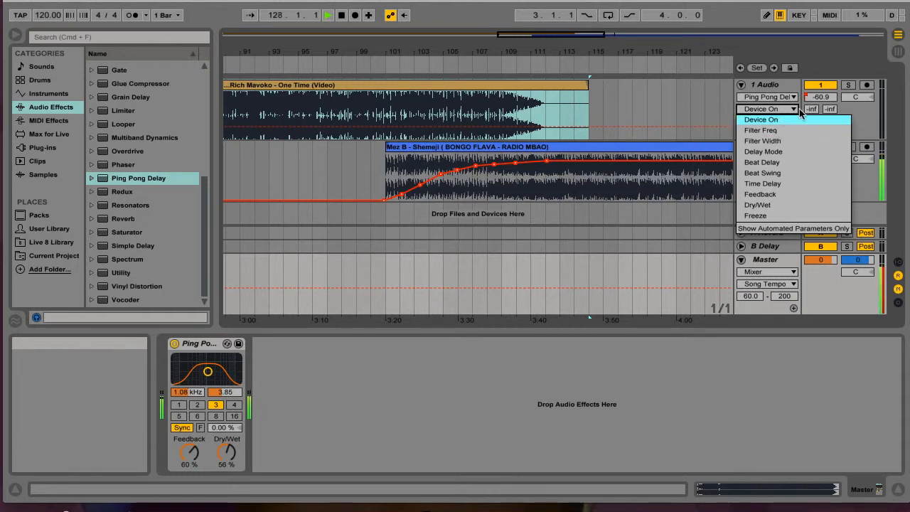
{"action": "left_click", "coordinate": [778, 119]}
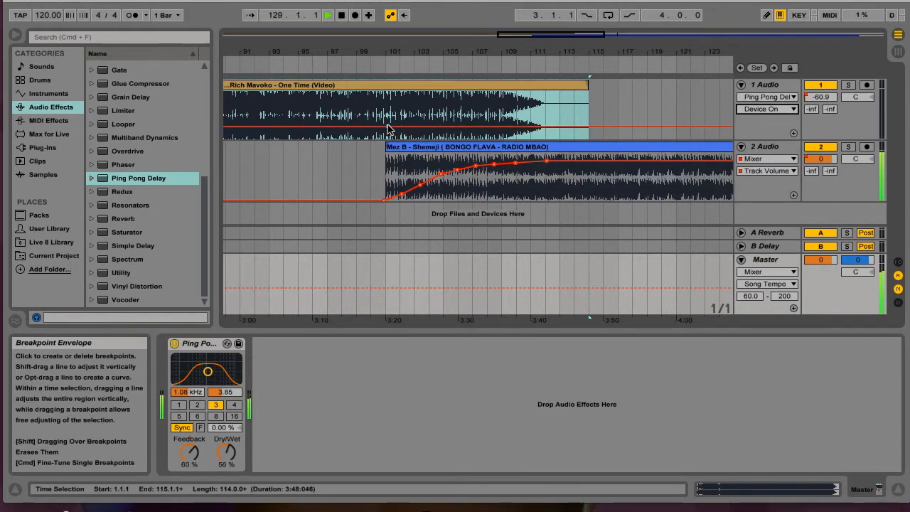
Step: Set the Master Ping Pong Delay's filter to 348 Hz with a width of 3.33, and turn the delay off
{"action": "left_click_drag", "start_coordinate": [208, 371], "coordinate": [186, 378]}
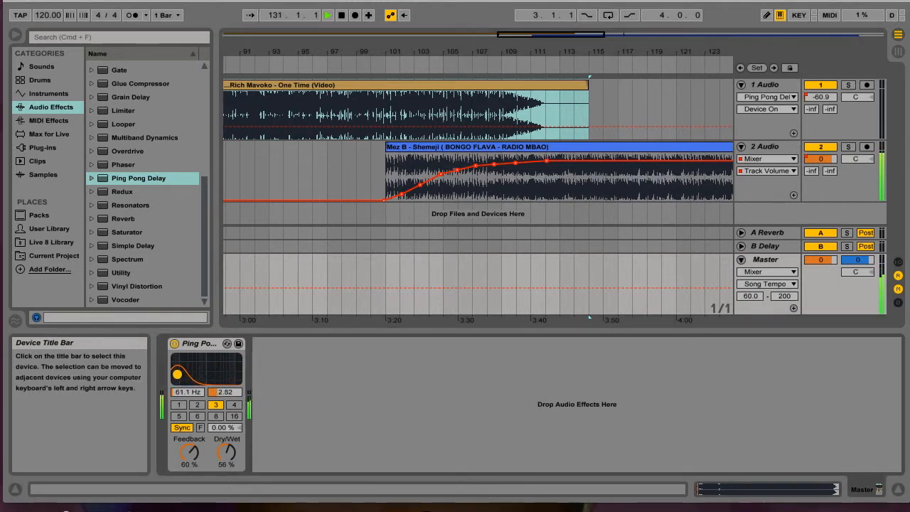
{"action": "left_click_drag", "start_coordinate": [176, 370], "coordinate": [195, 372]}
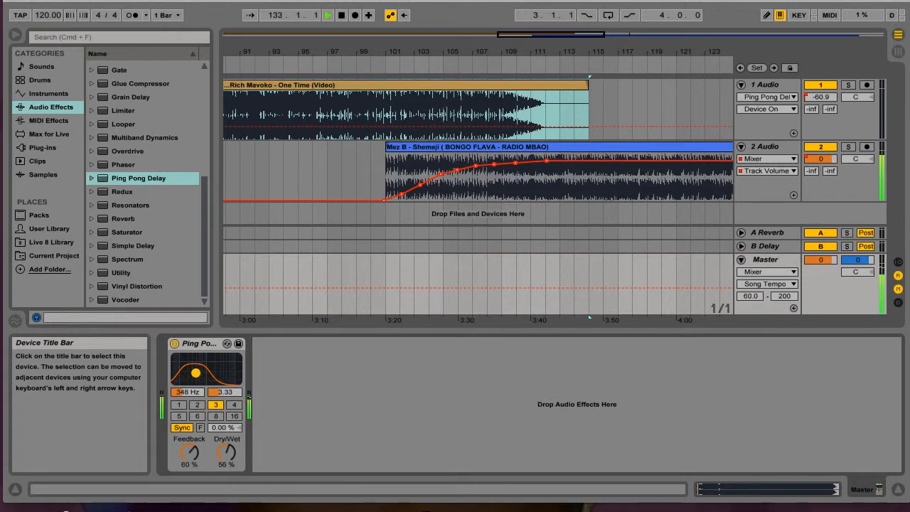
{"action": "left_click", "coordinate": [174, 343]}
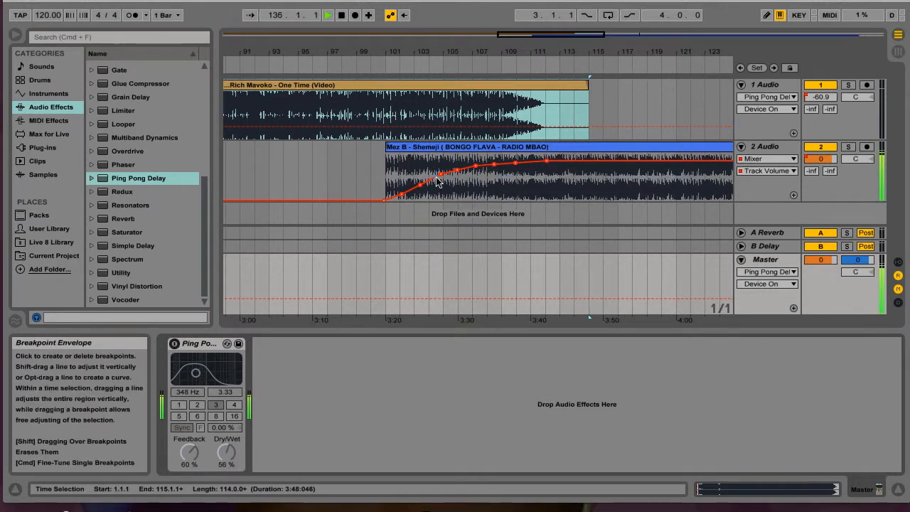
Step: Stop playback, return to the start of the song at 1.1.1, and play the set from there
{"action": "scroll", "coordinate": [437, 181], "scroll_direction": "right", "scroll_amount": 3}
{"action": "scroll", "coordinate": [437, 179], "scroll_direction": "left", "scroll_amount": 20}
{"action": "scroll", "coordinate": [436, 181], "scroll_direction": "right", "scroll_amount": 20}
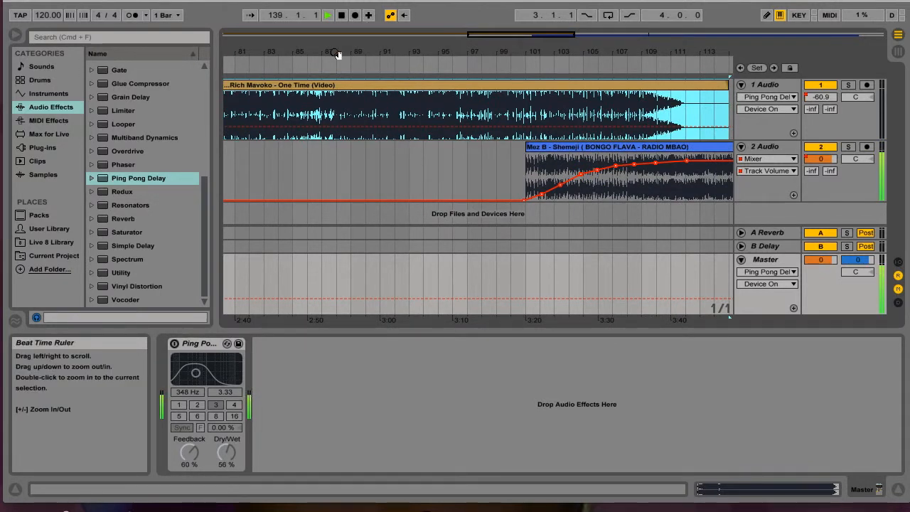
{"action": "left_click", "coordinate": [342, 17]}
{"action": "left_click", "coordinate": [342, 17]}
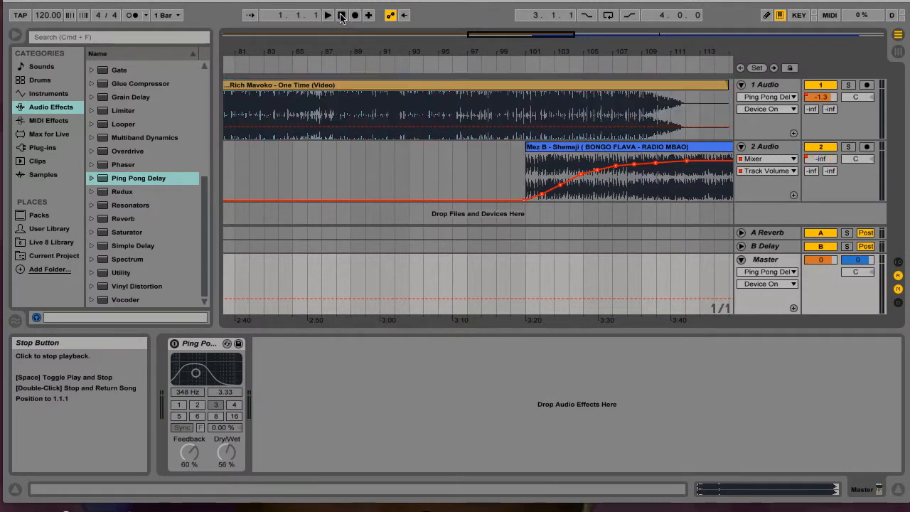
{"action": "left_click", "coordinate": [327, 16]}
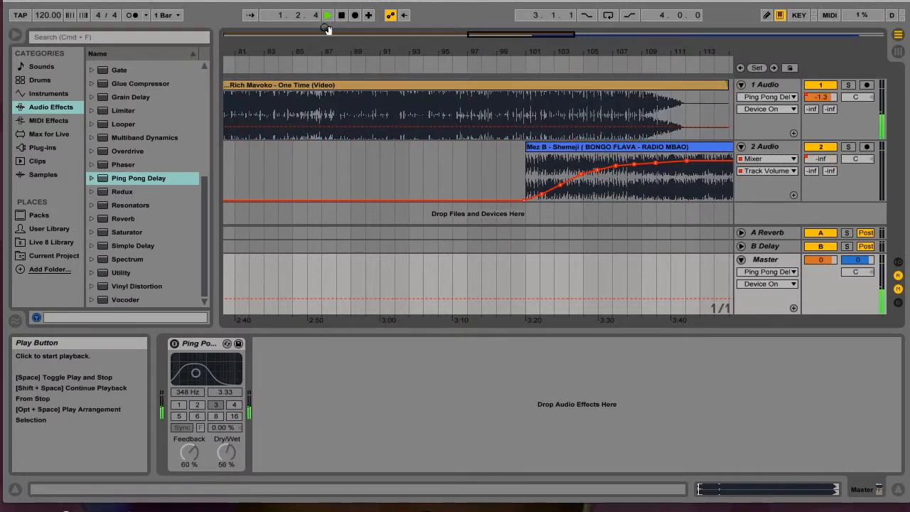
Step: Show the whole arrangement and audition it from about bars 41, 66, 81 and 97, leading into the crossfade
{"action": "double_click", "coordinate": [534, 36]}
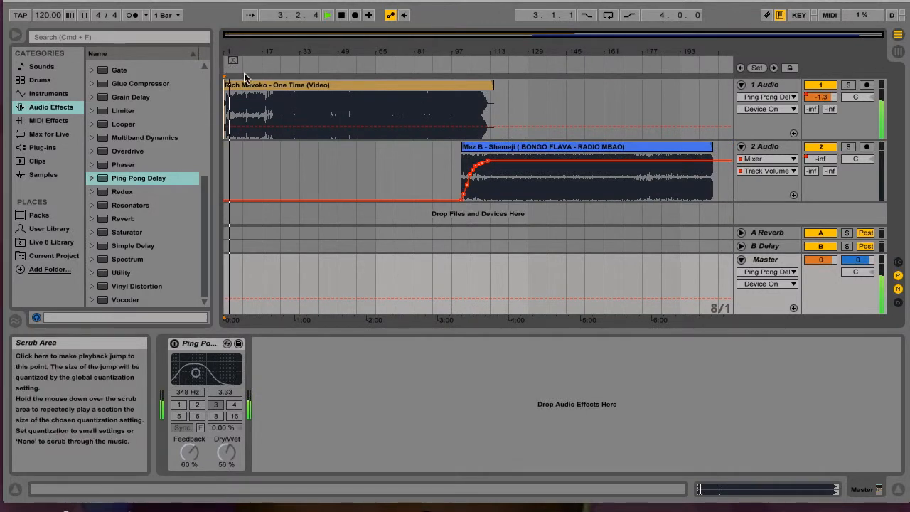
{"action": "left_click", "coordinate": [318, 64]}
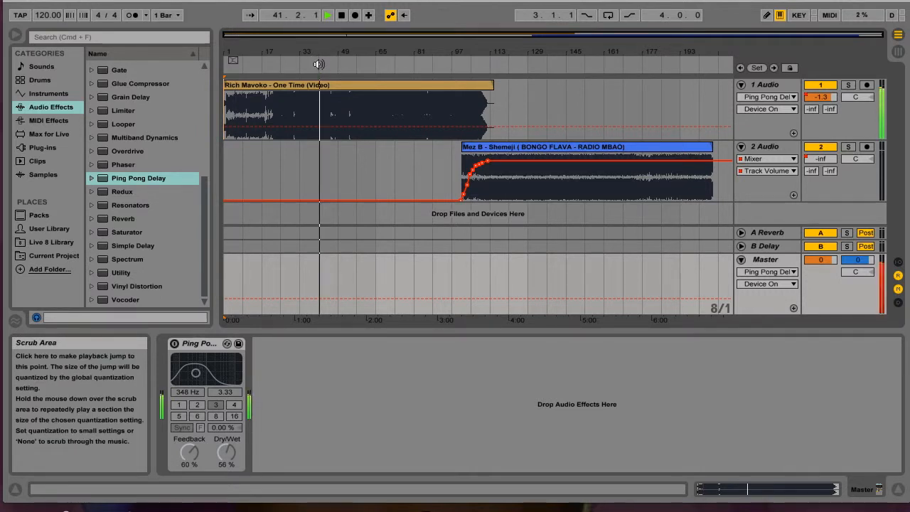
{"action": "left_click", "coordinate": [377, 69]}
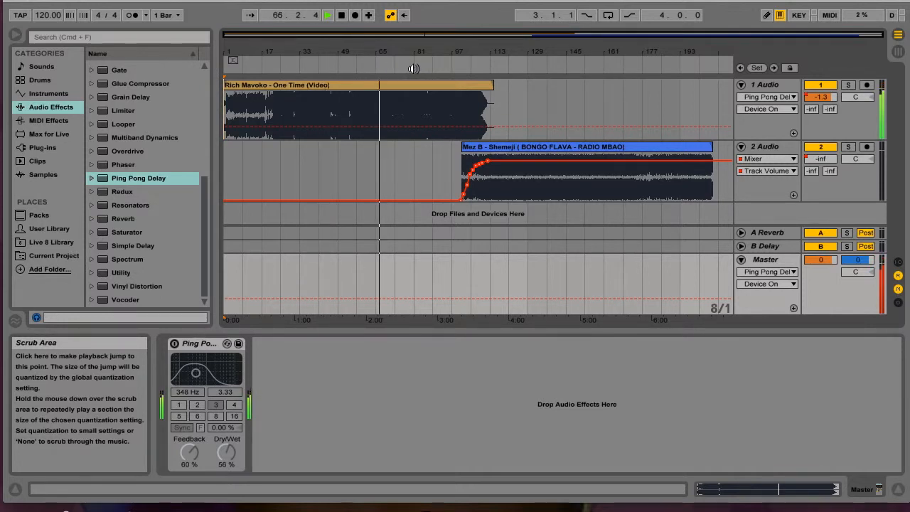
{"action": "left_click", "coordinate": [415, 69]}
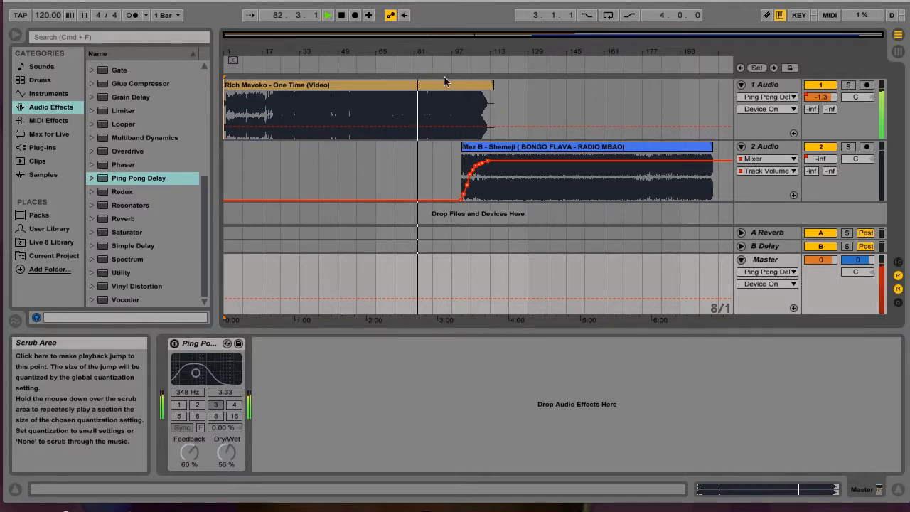
{"action": "left_click", "coordinate": [452, 66]}
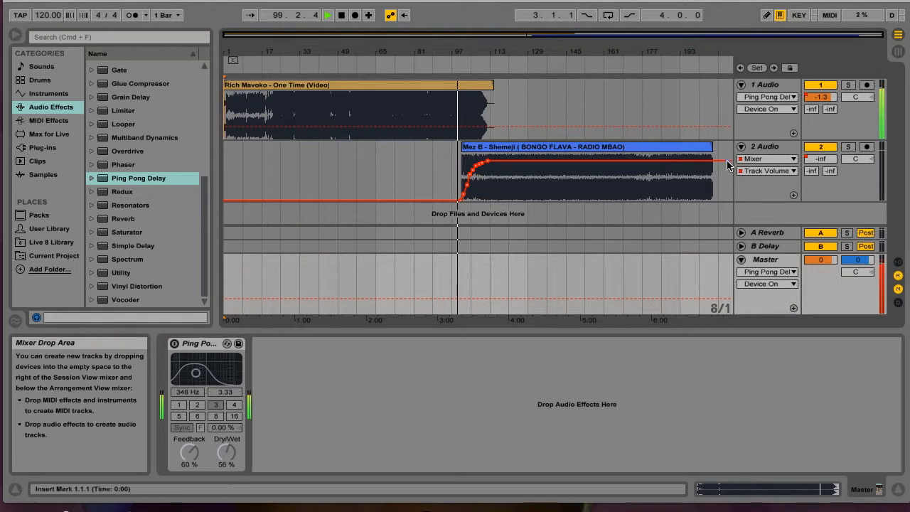
Step: Show track 1 Audio's Track Volume automation, lower its breakpoint near bar 102 to about -2.5 dB and the preceding level to about -4 dB
{"action": "left_click", "coordinate": [793, 109]}
{"action": "left_click", "coordinate": [793, 109]}
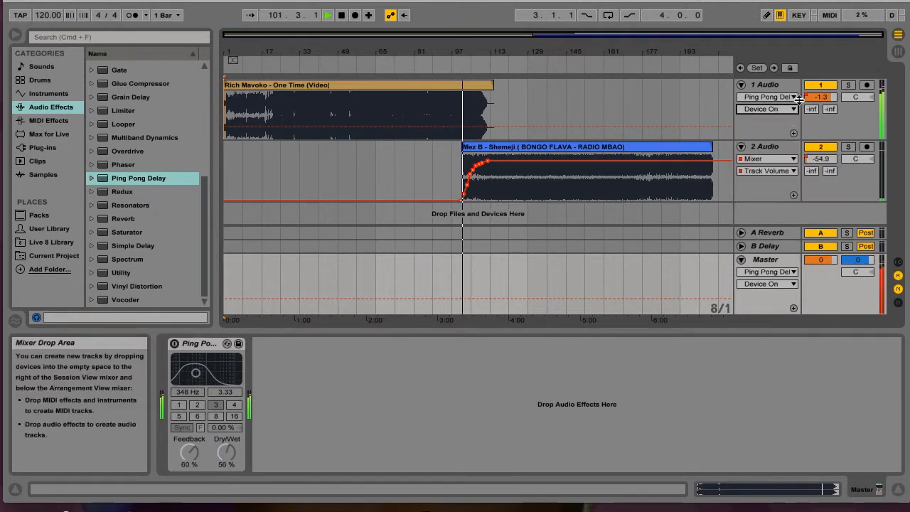
{"action": "left_click", "coordinate": [794, 97]}
{"action": "left_click", "coordinate": [753, 151]}
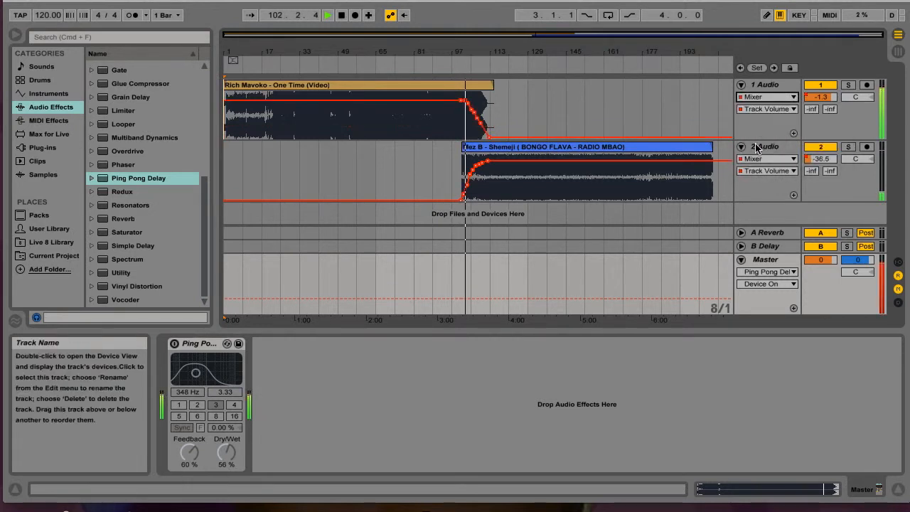
{"action": "left_click", "coordinate": [467, 101]}
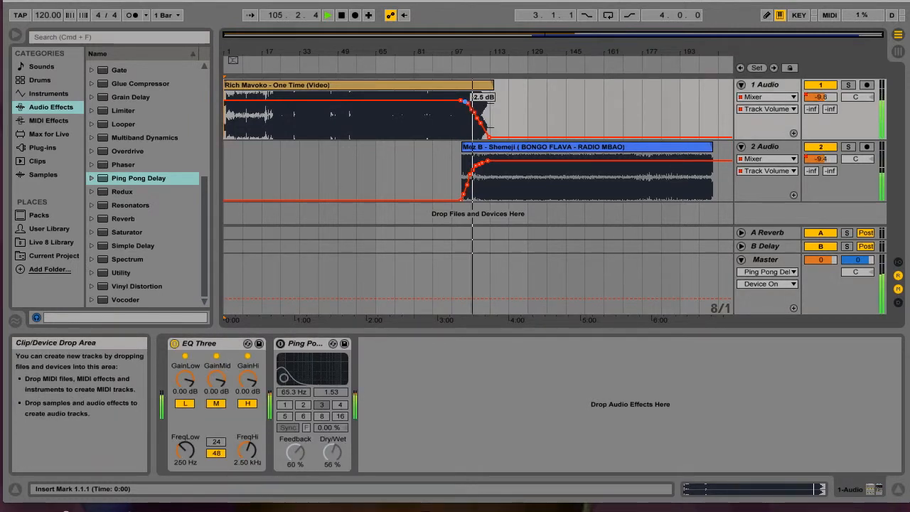
{"action": "left_click_drag", "start_coordinate": [461, 101], "coordinate": [461, 104]}
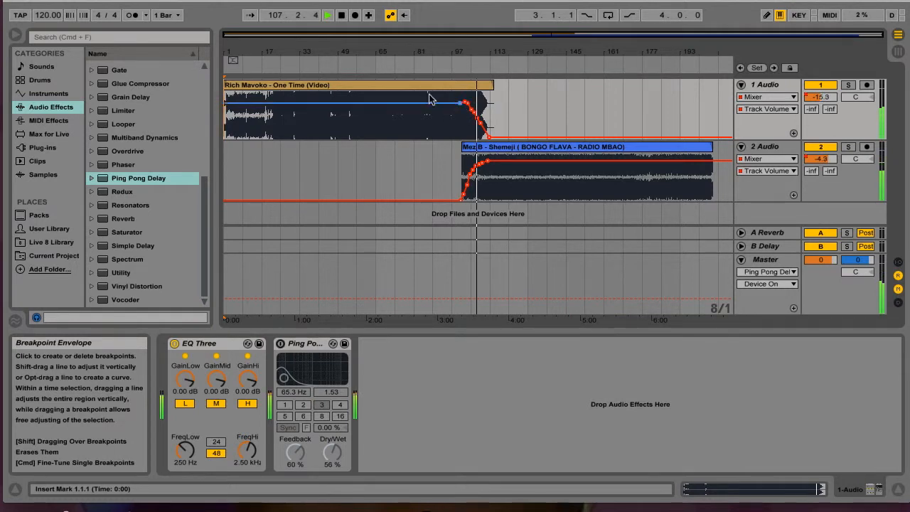
Step: Replay the crossfade from about bar 98 and lower track 1 Audio's volume breakpoint near bar 103 to match the preceding level
{"action": "key", "text": "space"}
{"action": "key", "text": "space"}
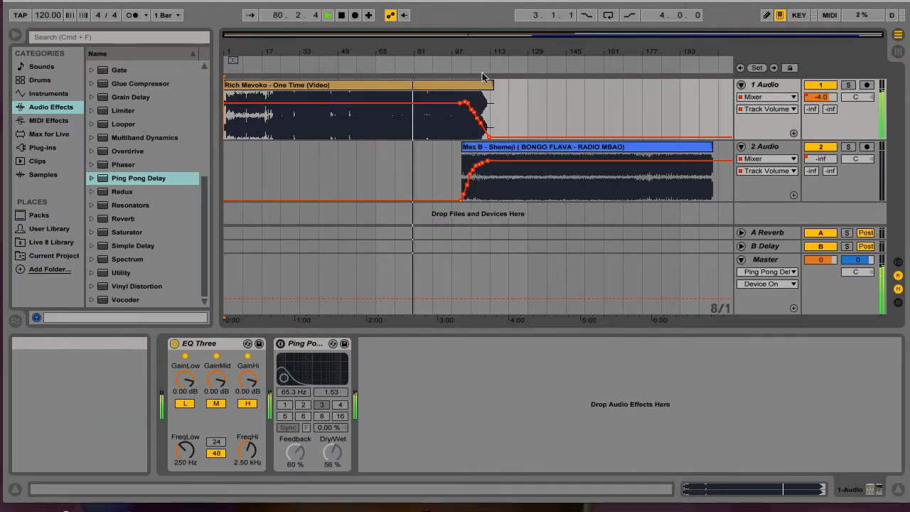
{"action": "left_click", "coordinate": [456, 69]}
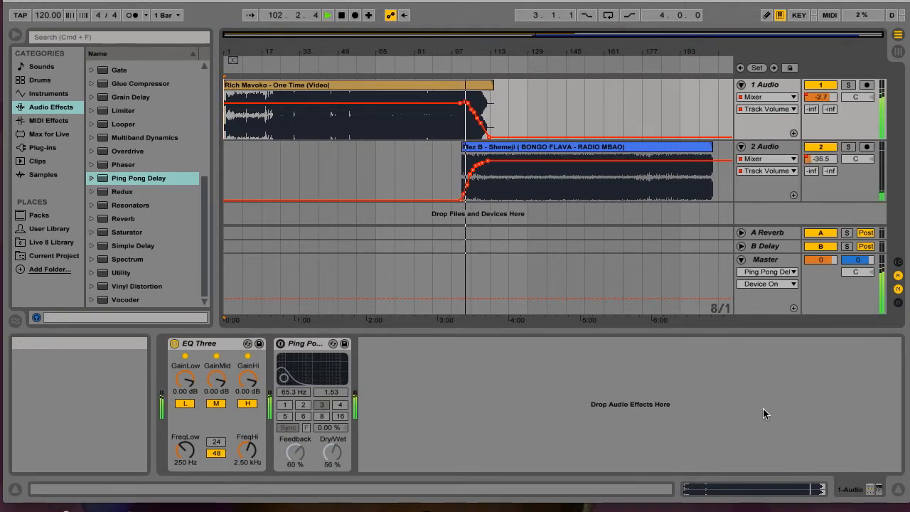
{"action": "left_click_drag", "start_coordinate": [467, 104], "coordinate": [467, 105]}
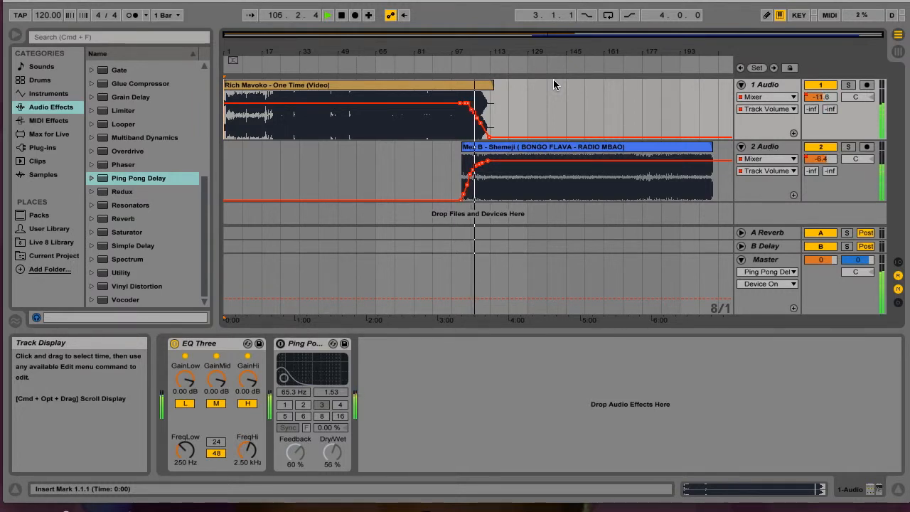
Step: Lower the system volume and set FreqHi on track 1 Audio's EQ Three to 3.88 kHz
{"action": "key", "text": "XF86AudioLowerVolume"}
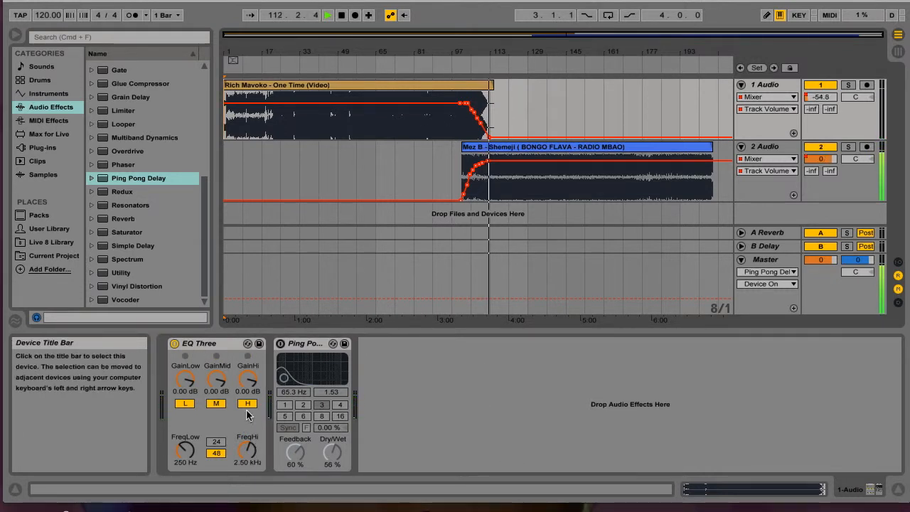
{"action": "mouse_move", "coordinate": [251, 447]}
{"action": "left_mouse_down"}
{"action": "mouse_move", "coordinate": [251, 475]}
{"action": "mouse_move", "coordinate": [251, 444]}
{"action": "left_mouse_up"}
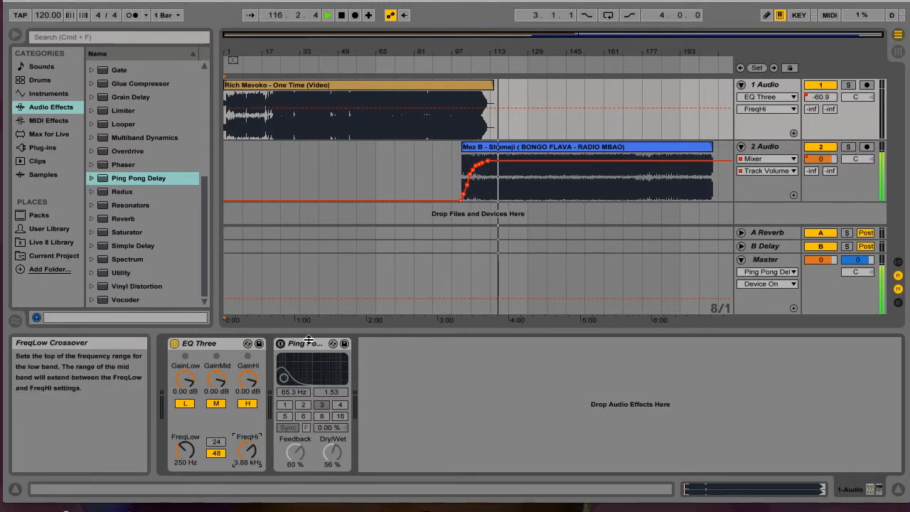
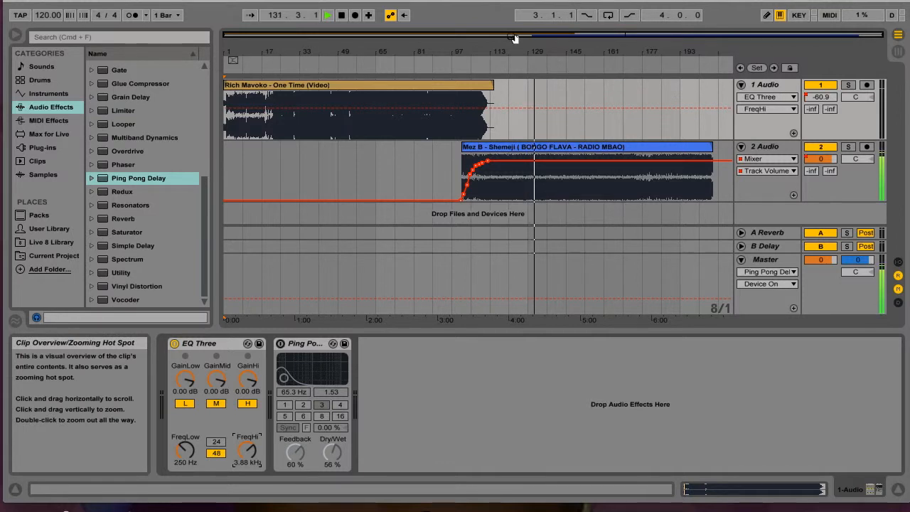
Step: Stop playback and check the Export Audio/Video settings, closing them without exporting
{"action": "key", "text": "space"}
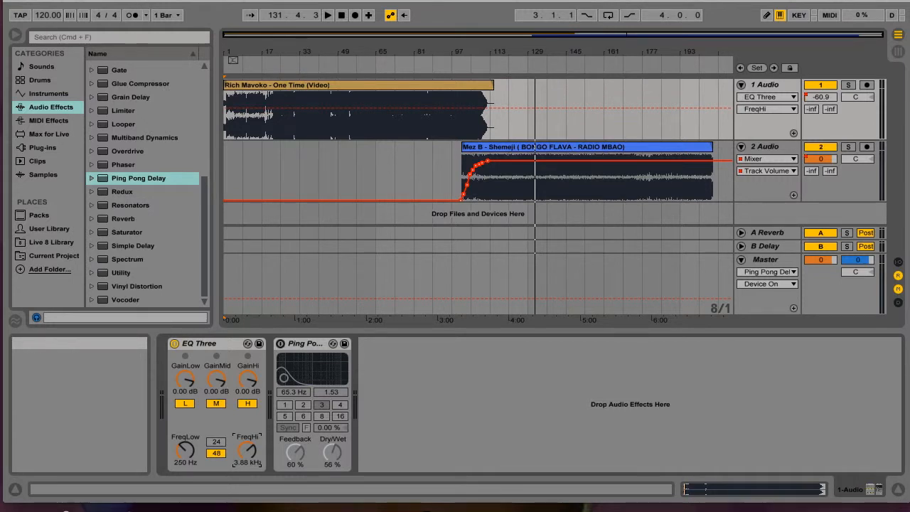
{"action": "left_click", "coordinate": [78, 1]}
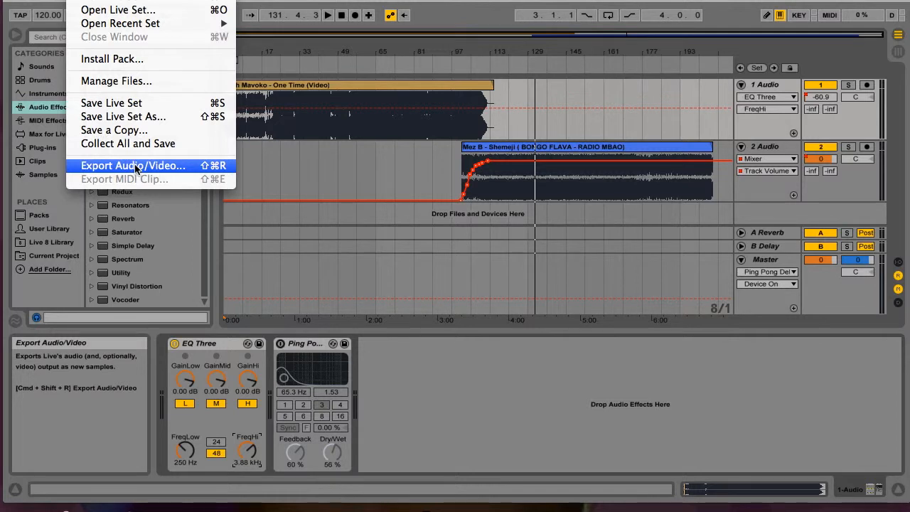
{"action": "left_click", "coordinate": [136, 168]}
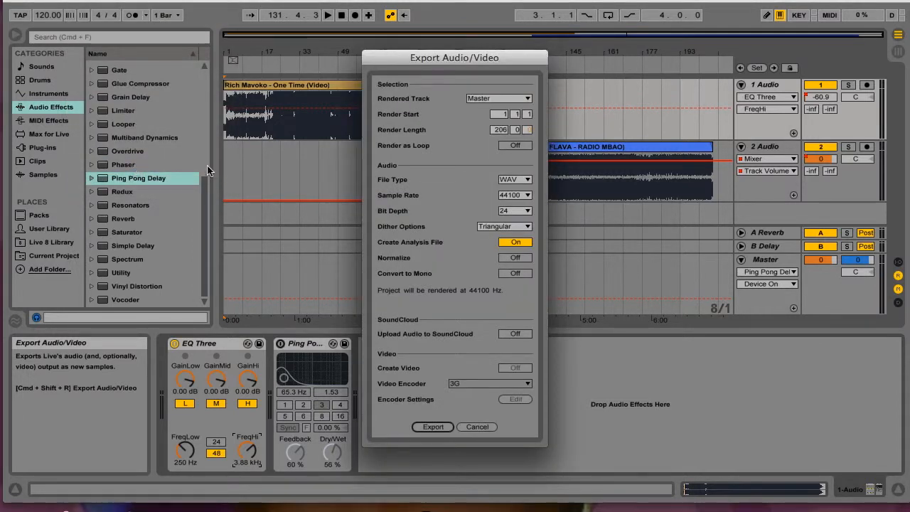
{"action": "left_click", "coordinate": [481, 428]}
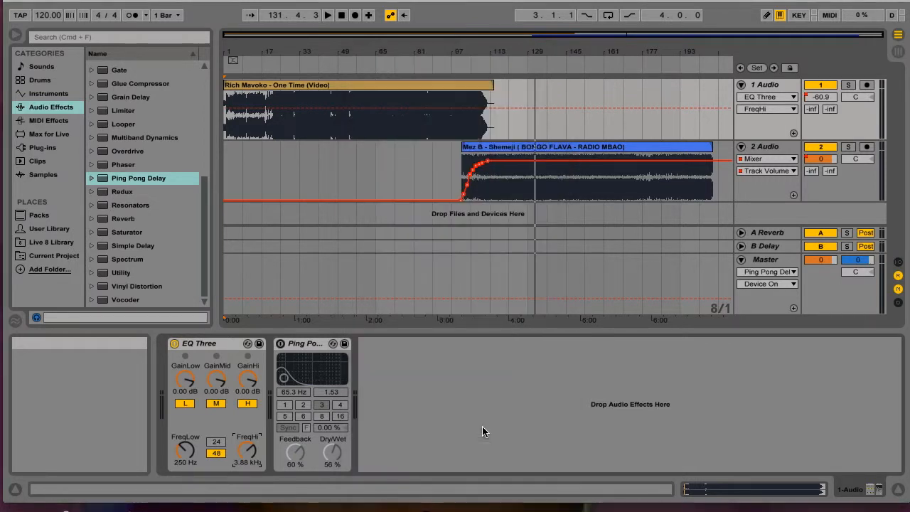
{"action": "left_click", "coordinate": [397, 86]}
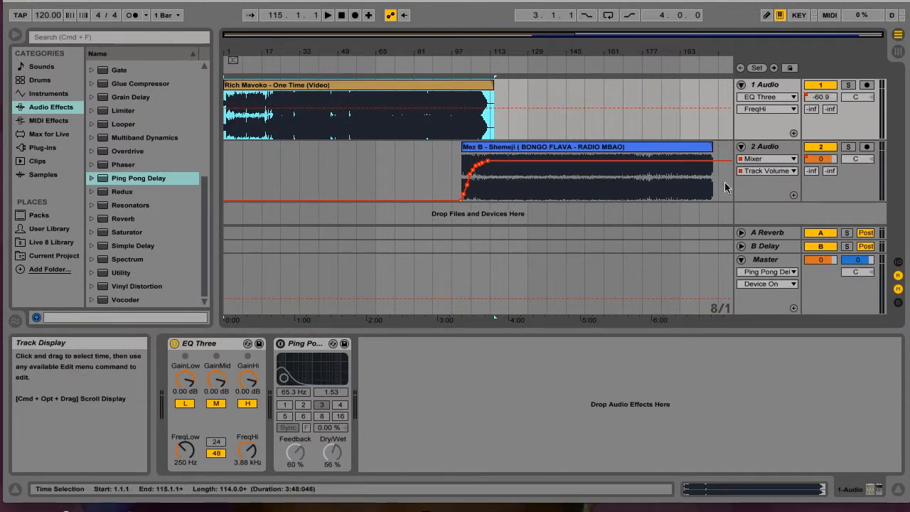
{"action": "left_click", "coordinate": [719, 199]}
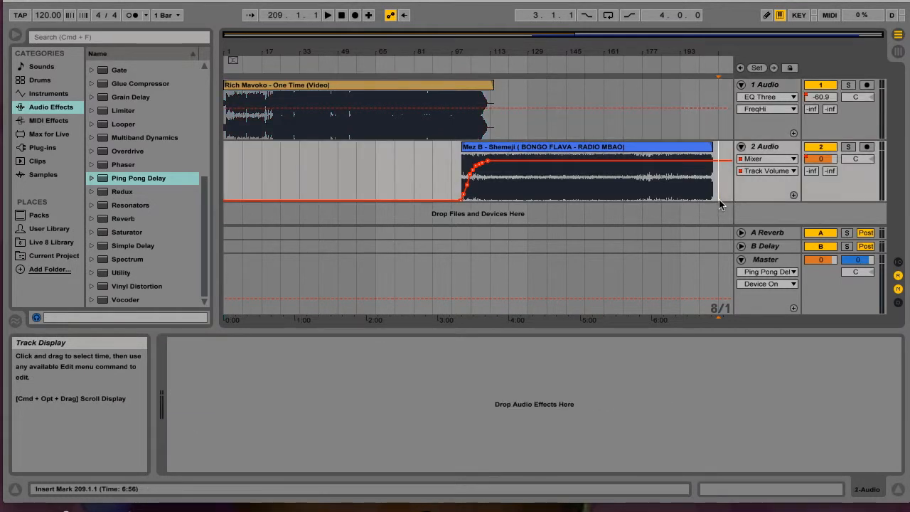
{"action": "left_click", "coordinate": [714, 108], "text": "shift"}
{"action": "left_click_drag", "start_coordinate": [714, 108], "coordinate": [557, 107]}
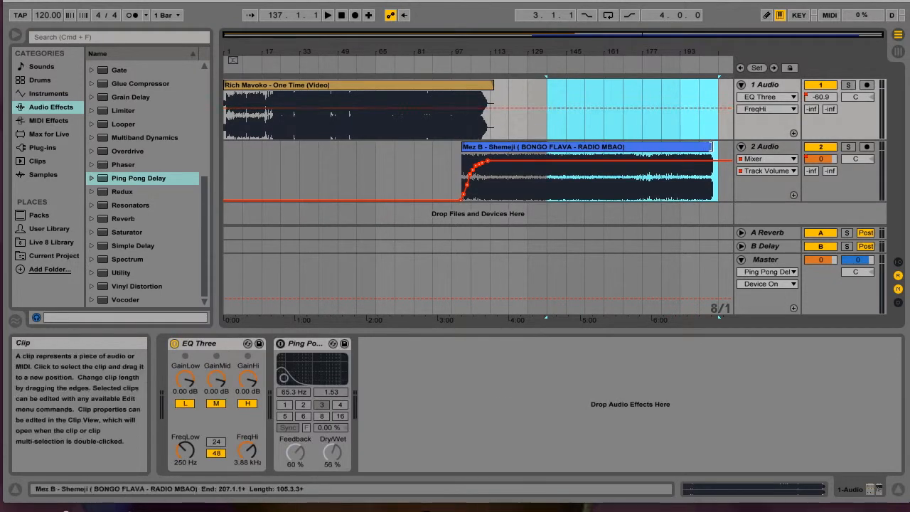
{"action": "left_click", "coordinate": [717, 149]}
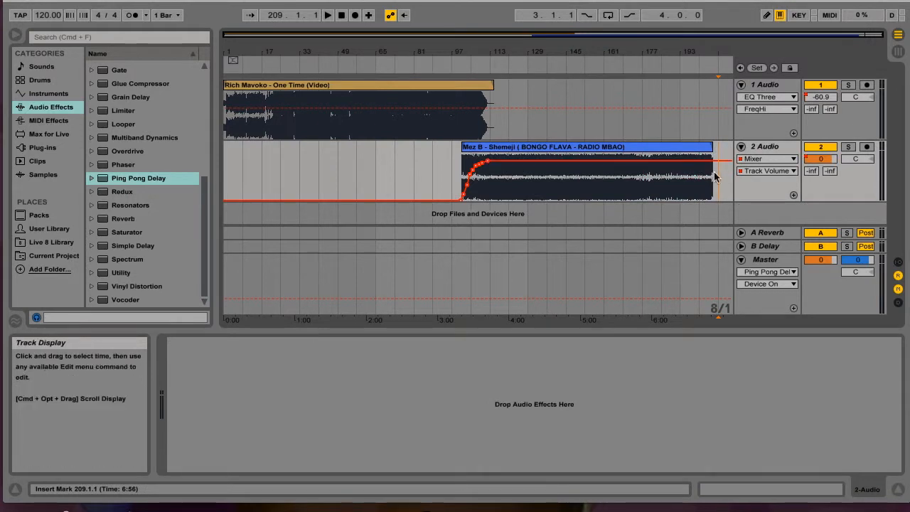
Step: Select the full time range of both audio tracks, from bar 209 back to bar 1
{"action": "left_click", "coordinate": [719, 191]}
{"action": "left_click_drag", "start_coordinate": [720, 186], "coordinate": [217, 101]}
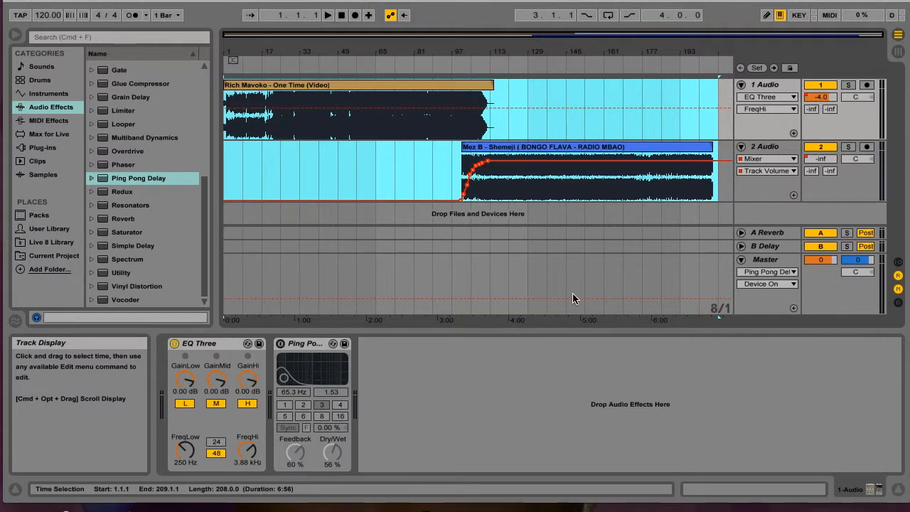
{"action": "left_click", "coordinate": [743, 233]}
{"action": "left_click", "coordinate": [742, 186]}
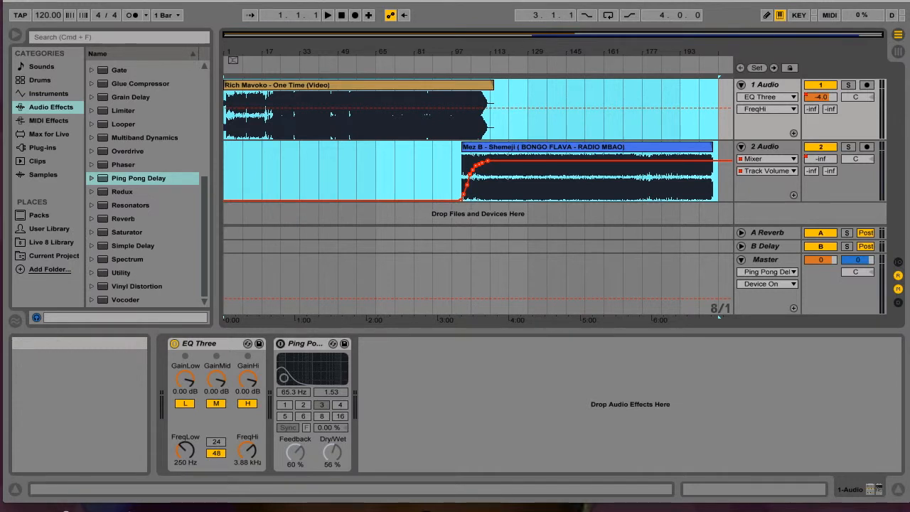
Step: Open the Export Audio/Video settings for the selected range and choose a 44100 sample rate
{"action": "left_click", "coordinate": [78, 0]}
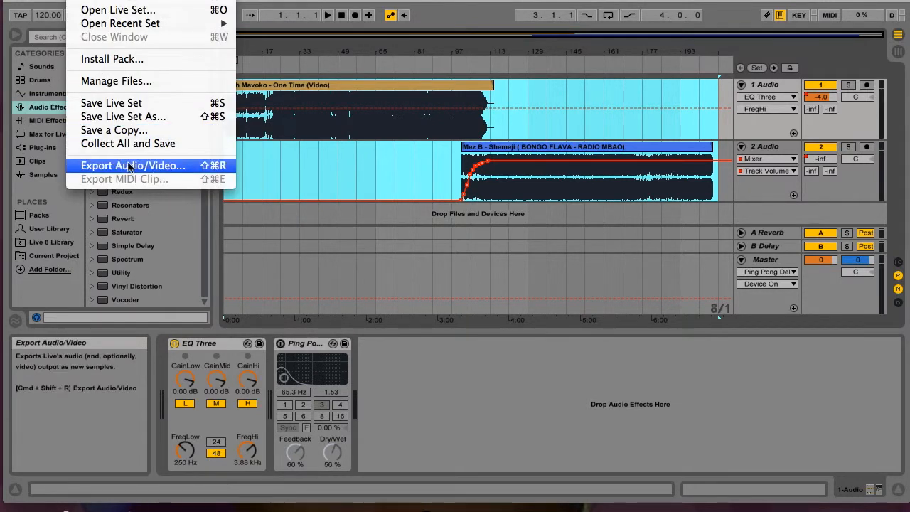
{"action": "left_click", "coordinate": [129, 165]}
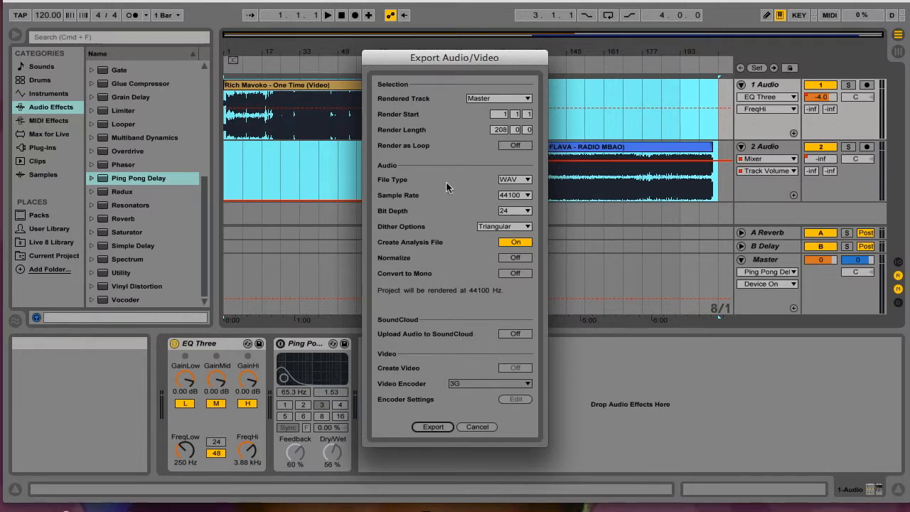
{"action": "left_click", "coordinate": [520, 197]}
{"action": "left_click", "coordinate": [529, 196]}
{"action": "left_click", "coordinate": [529, 197]}
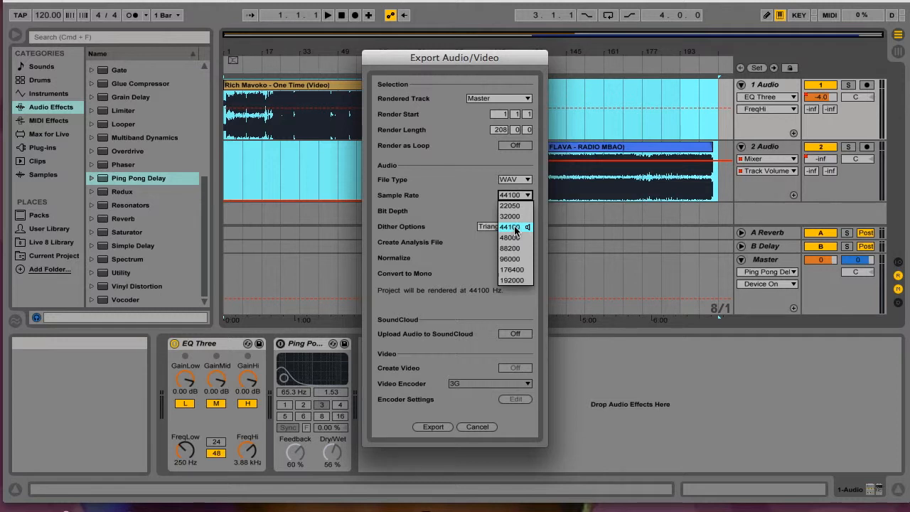
{"action": "left_click", "coordinate": [515, 229]}
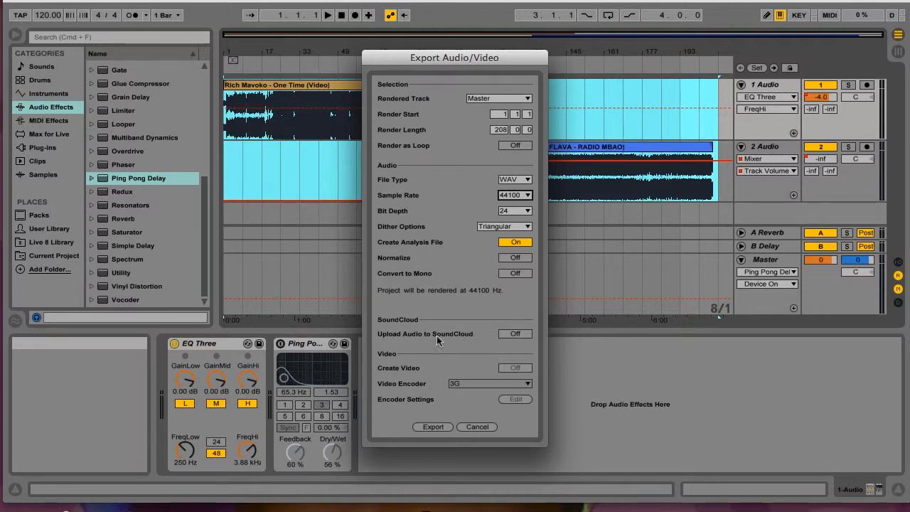
Step: Export the mix to the Desktop as an audio file named Demo
{"action": "left_click", "coordinate": [437, 430]}
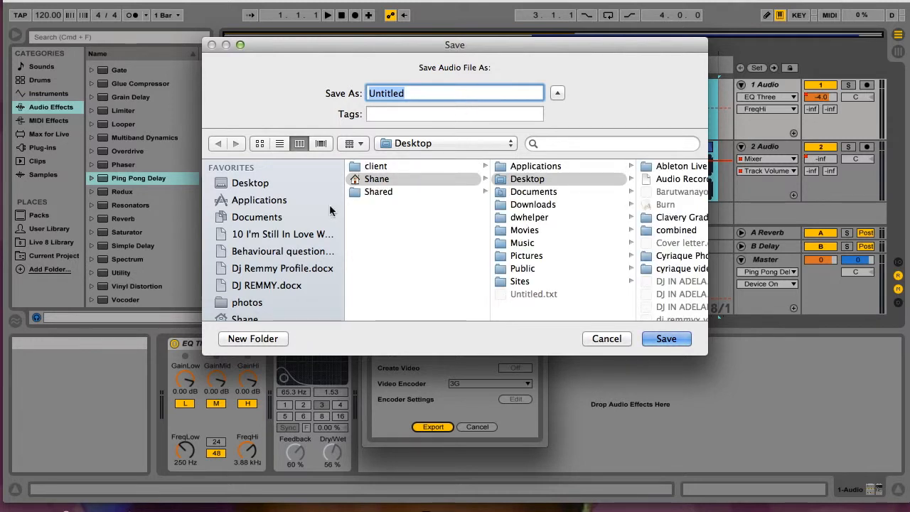
{"action": "scroll", "coordinate": [300, 249], "scroll_direction": "down", "scroll_amount": 5}
{"action": "scroll", "coordinate": [284, 220], "scroll_direction": "up", "scroll_amount": 5}
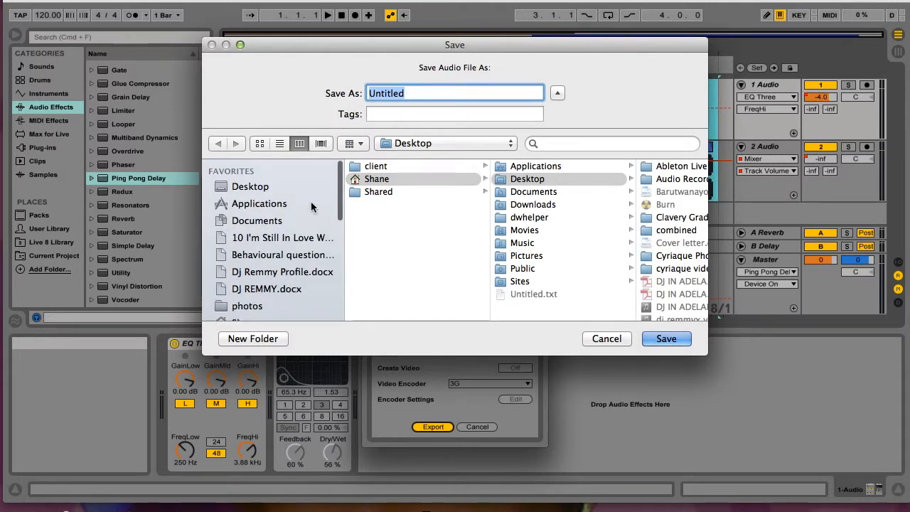
{"action": "left_click", "coordinate": [257, 186]}
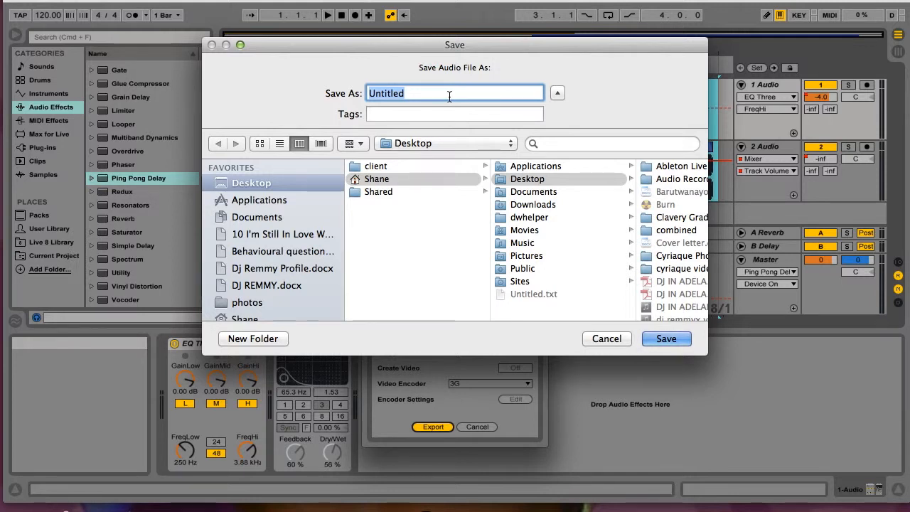
{"action": "type", "text": "Demo"}
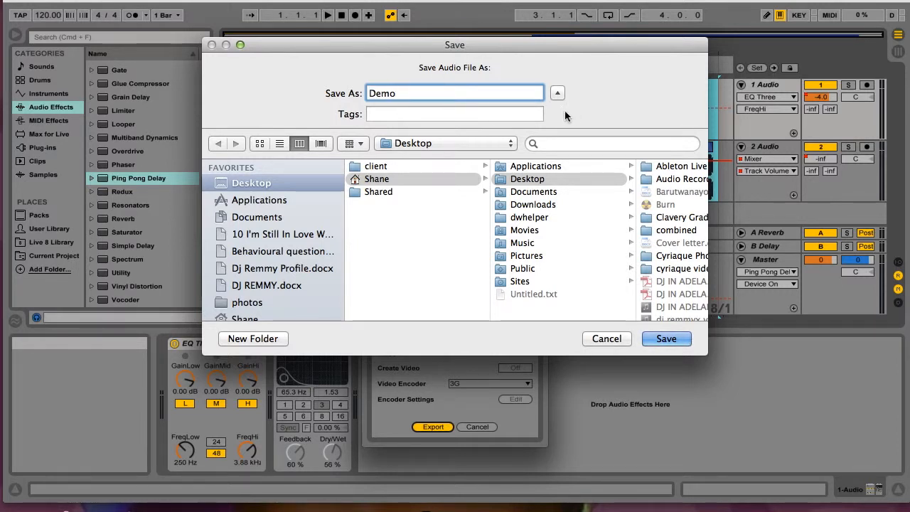
{"action": "left_click", "coordinate": [271, 218]}
{"action": "left_click", "coordinate": [261, 184]}
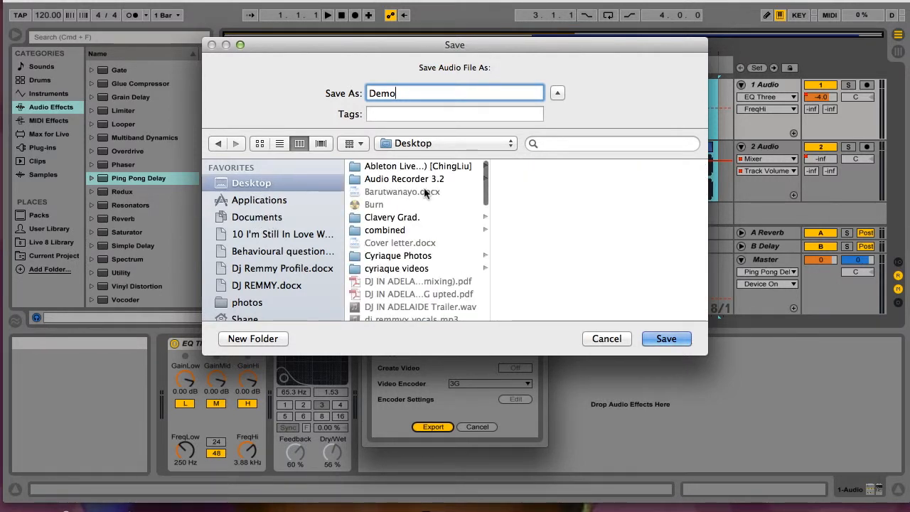
{"action": "scroll", "coordinate": [427, 214], "scroll_direction": "down", "scroll_amount": 10}
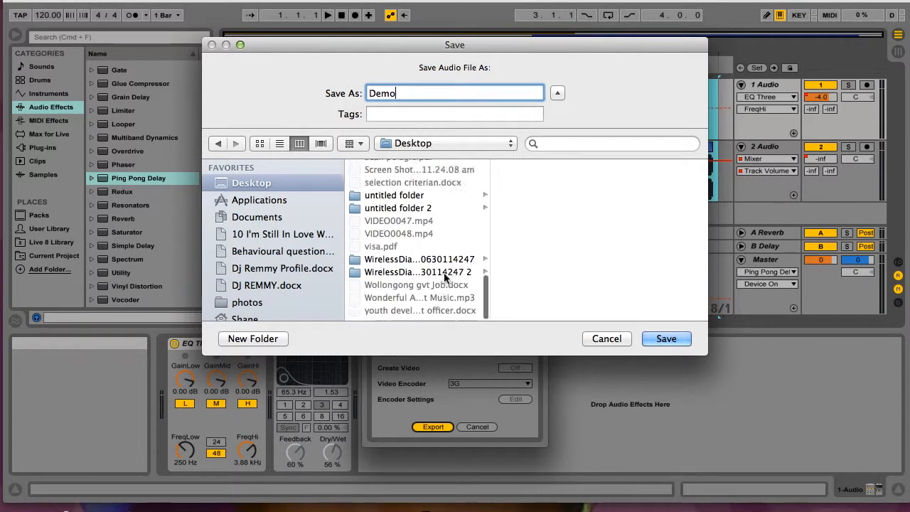
{"action": "left_click", "coordinate": [675, 340]}
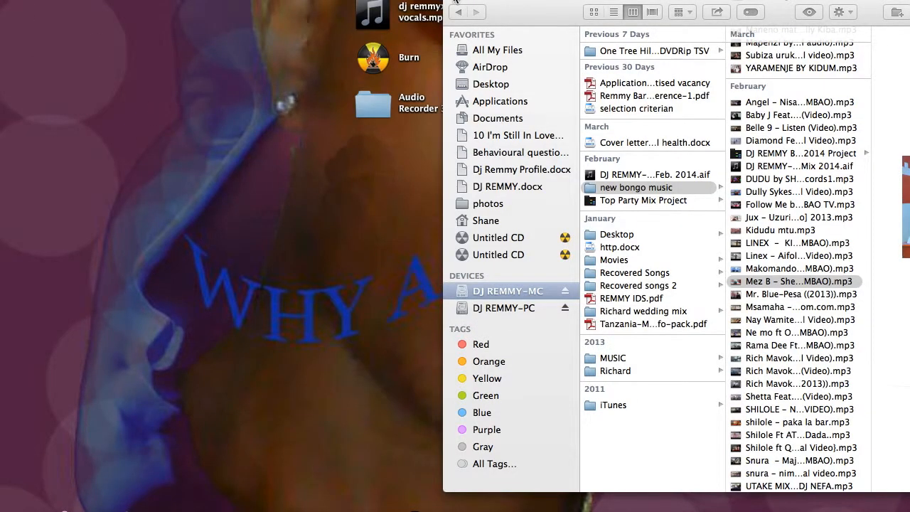
Step: Close the Finder window, play Demo.wav from the desktop in iTunes and raise the system volume
{"action": "left_click", "coordinate": [454, 0]}
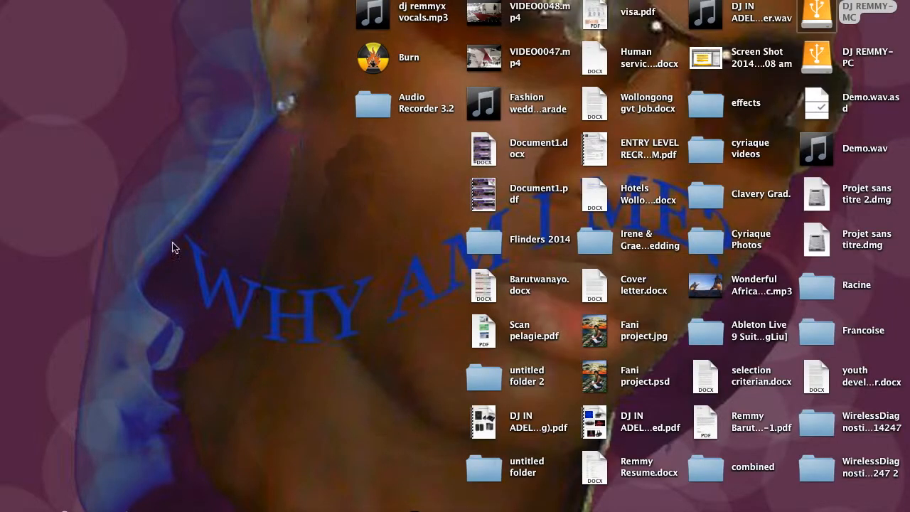
{"action": "left_click", "coordinate": [173, 271]}
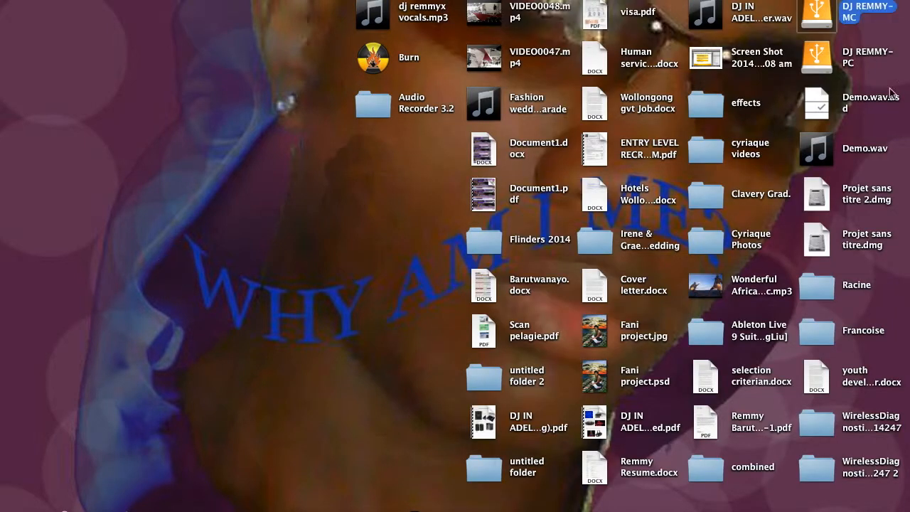
{"action": "double_click", "coordinate": [821, 161]}
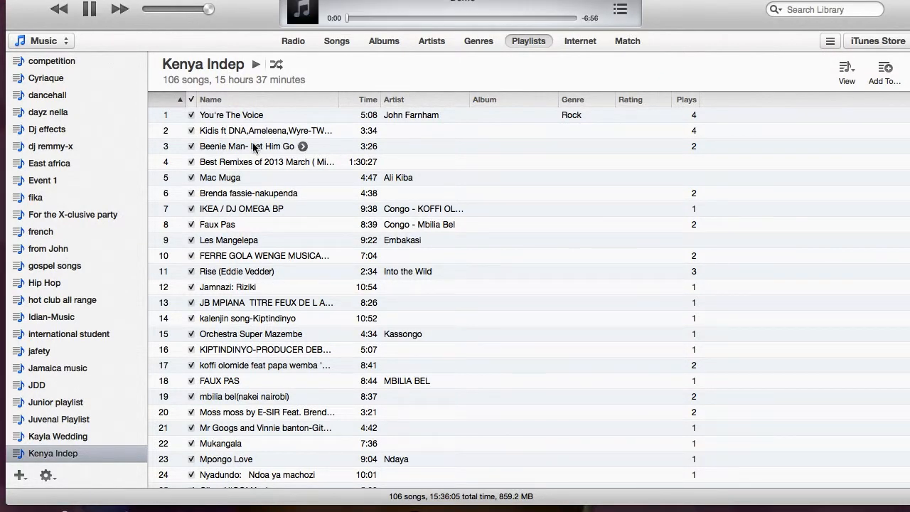
{"action": "key", "text": "XF86AudioRaiseVolume"}
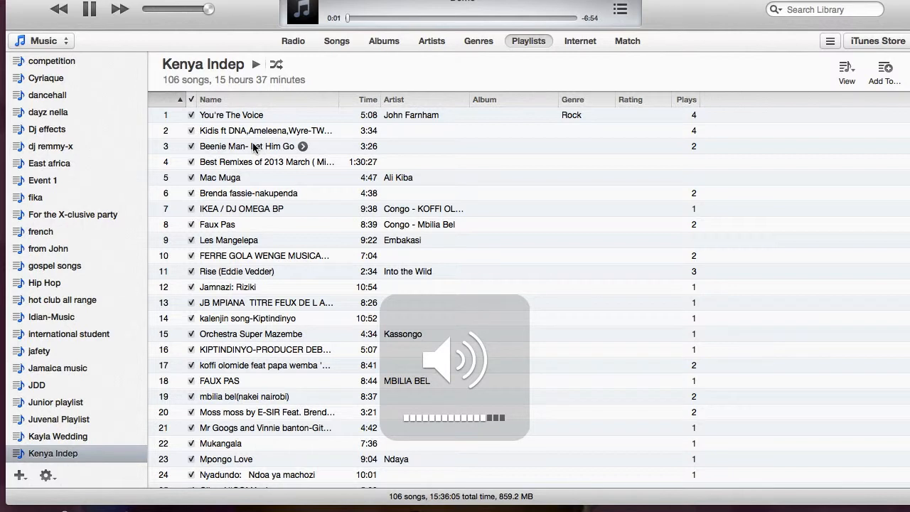
Step: Audition the exported Demo at several points from about 0:44 through the song transition, pause it and leave iTunes
{"action": "left_click", "coordinate": [371, 19]}
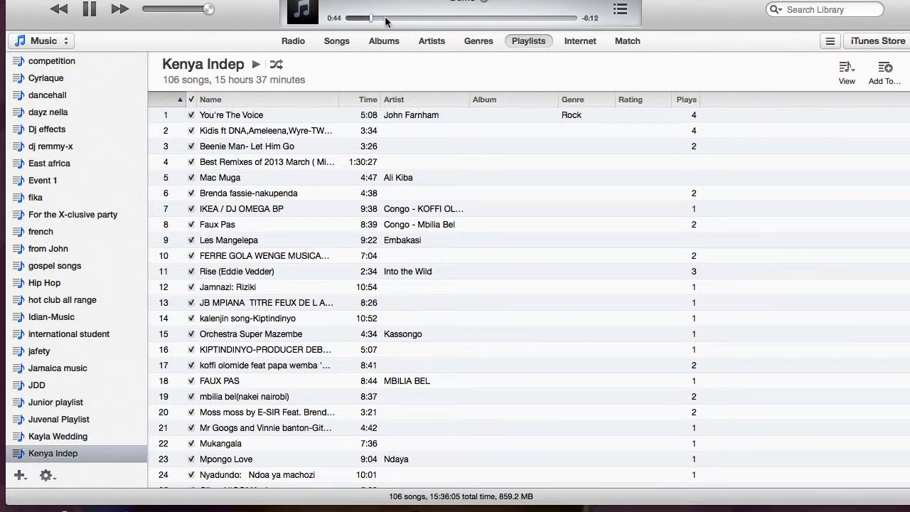
{"action": "left_click", "coordinate": [400, 19]}
{"action": "left_click", "coordinate": [436, 19]}
{"action": "left_click", "coordinate": [448, 20]}
{"action": "left_click", "coordinate": [457, 19]}
{"action": "left_click", "coordinate": [463, 19]}
{"action": "left_click", "coordinate": [460, 19]}
{"action": "left_click", "coordinate": [90, 9]}
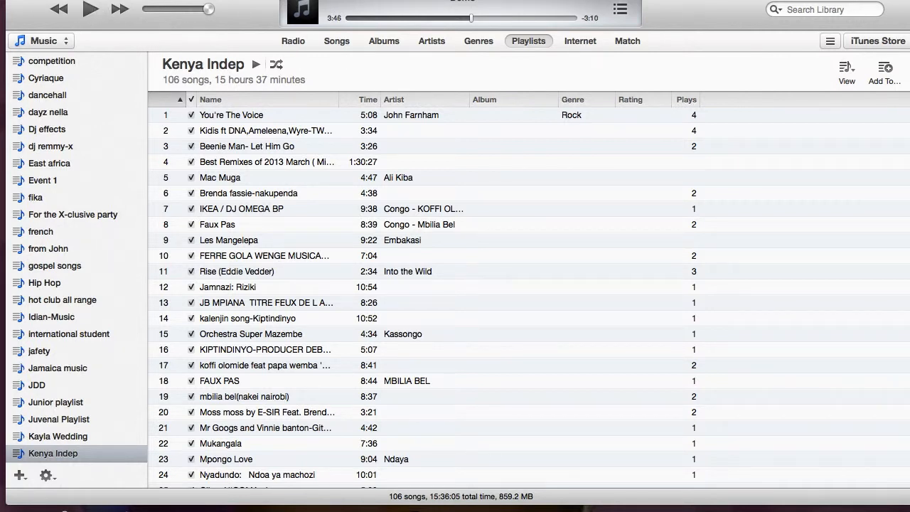
{"action": "left_click", "coordinate": [16, 2]}
{"action": "left_click", "coordinate": [183, 241]}
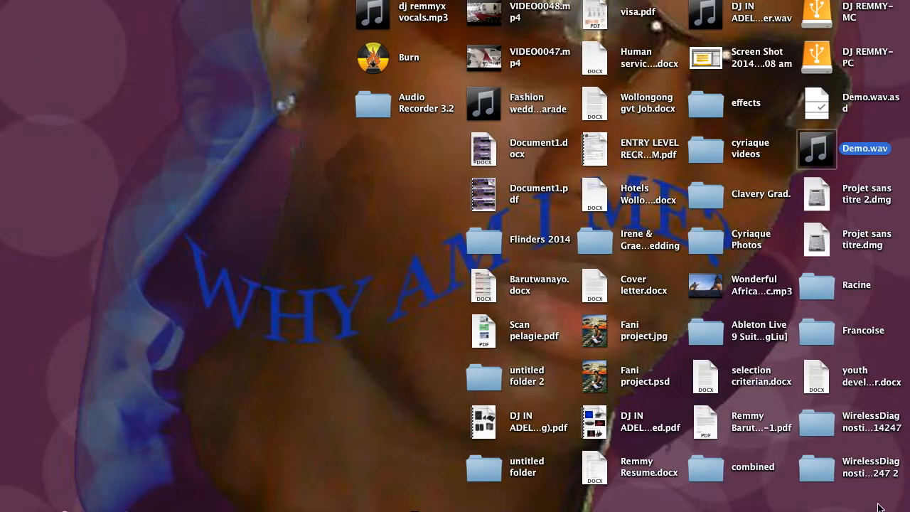
Step: Launch the Cross DJ program from the Applications collection
{"action": "left_click", "coordinate": [809, 500]}
{"action": "scroll", "coordinate": [749, 403], "scroll_direction": "down", "scroll_amount": 5}
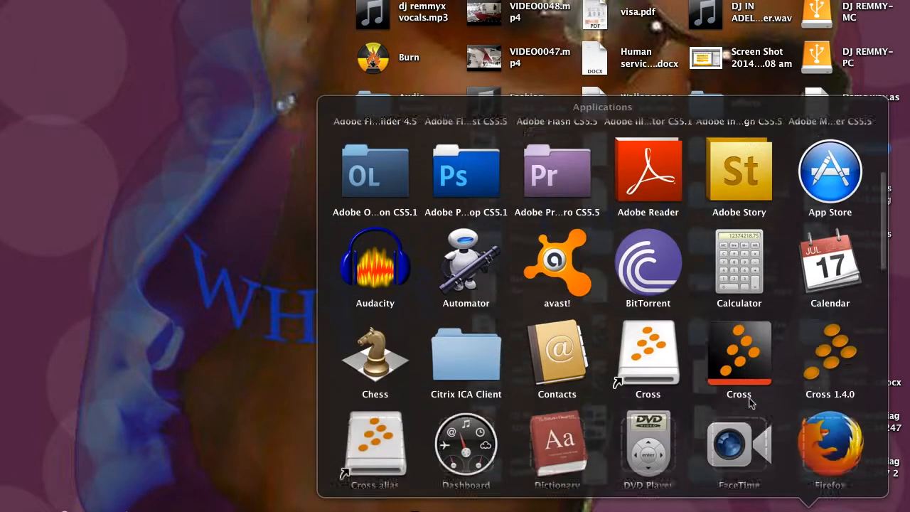
{"action": "left_click", "coordinate": [745, 350]}
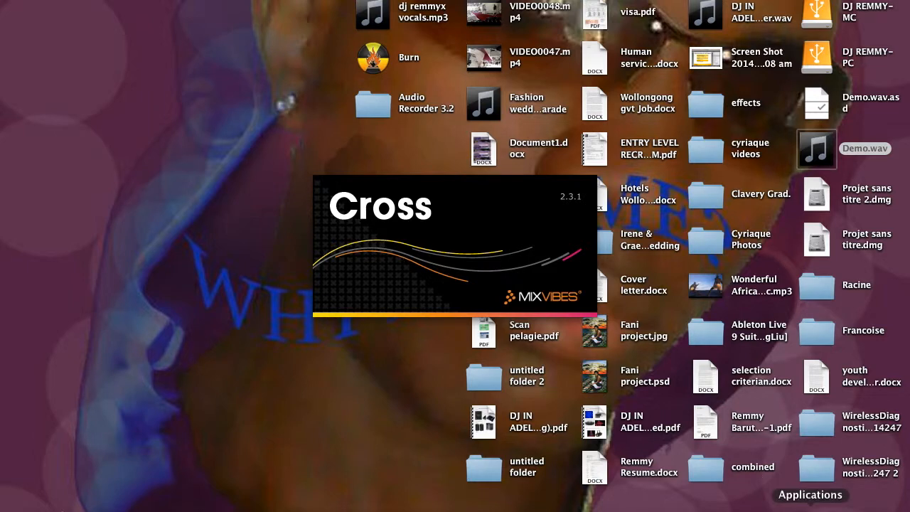
Step: Look through the installed applications for other mixing software, as far as MixMeister Fusion, and close the list
{"action": "left_click", "coordinate": [811, 506]}
{"action": "scroll", "coordinate": [749, 369], "scroll_direction": "down", "scroll_amount": 5}
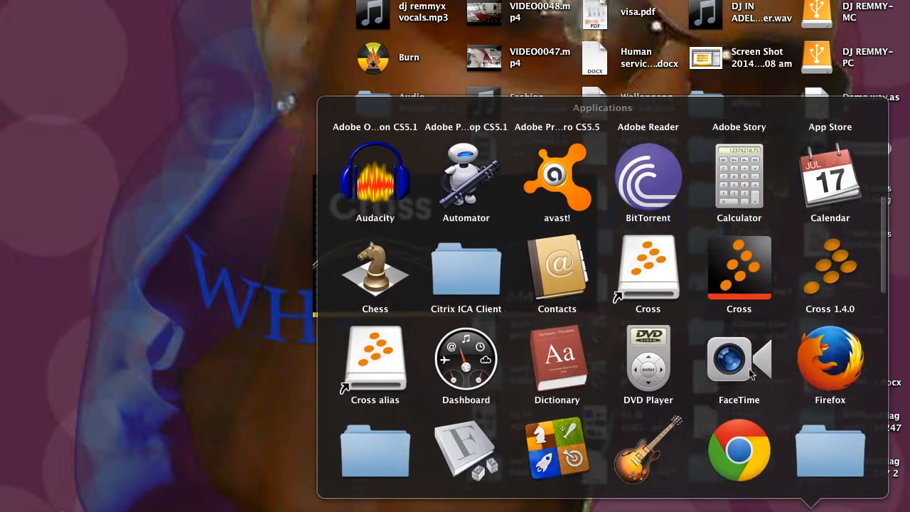
{"action": "scroll", "coordinate": [749, 369], "scroll_direction": "down", "scroll_amount": 5}
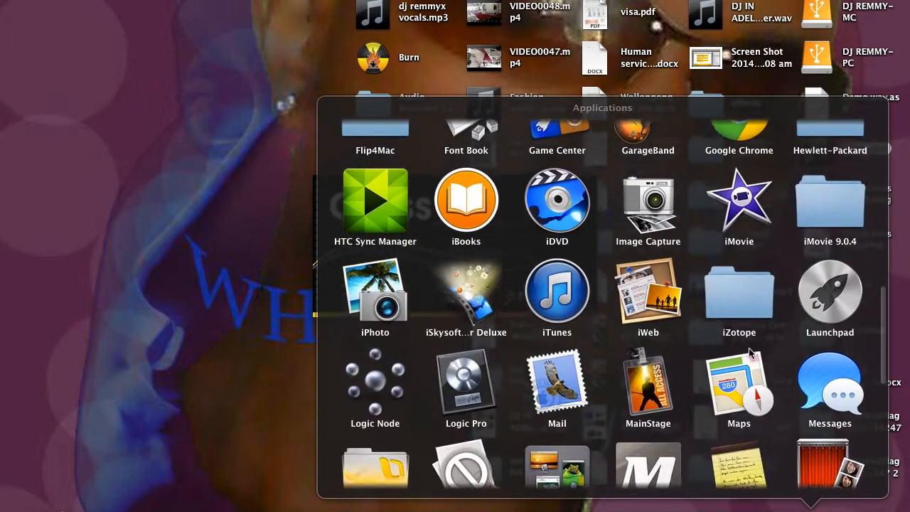
{"action": "scroll", "coordinate": [751, 351], "scroll_direction": "down", "scroll_amount": 3}
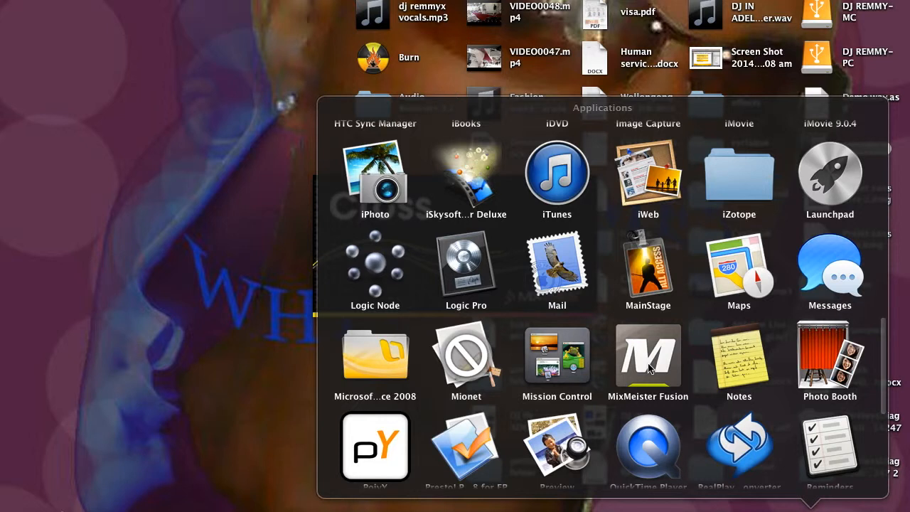
{"action": "left_click", "coordinate": [192, 236]}
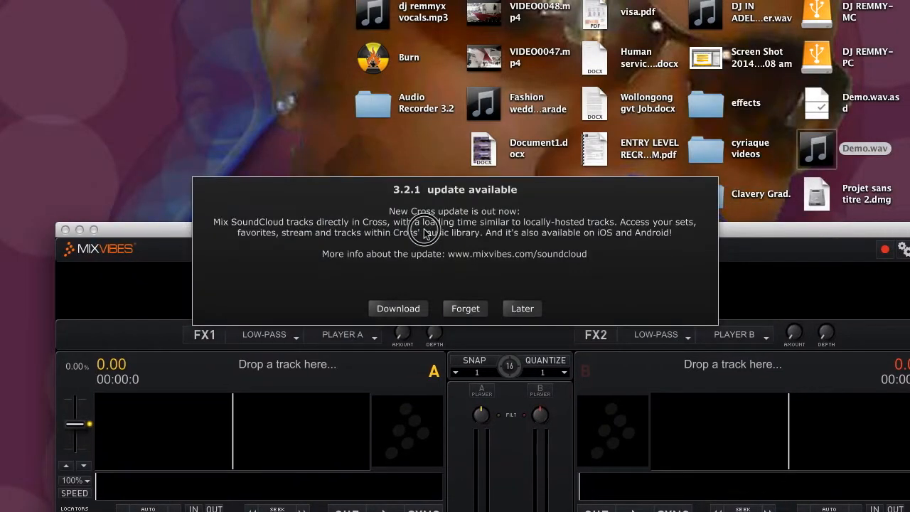
Step: Postpone the Cross 3.2.1 update and load Demo.wav from the desktop into player A
{"action": "left_click_drag", "start_coordinate": [424, 235], "coordinate": [453, 31]}
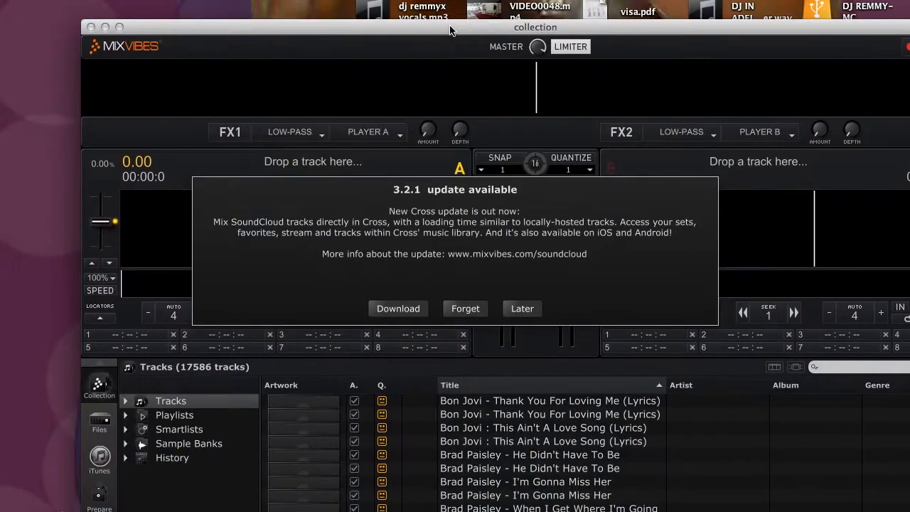
{"action": "left_click", "coordinate": [523, 309]}
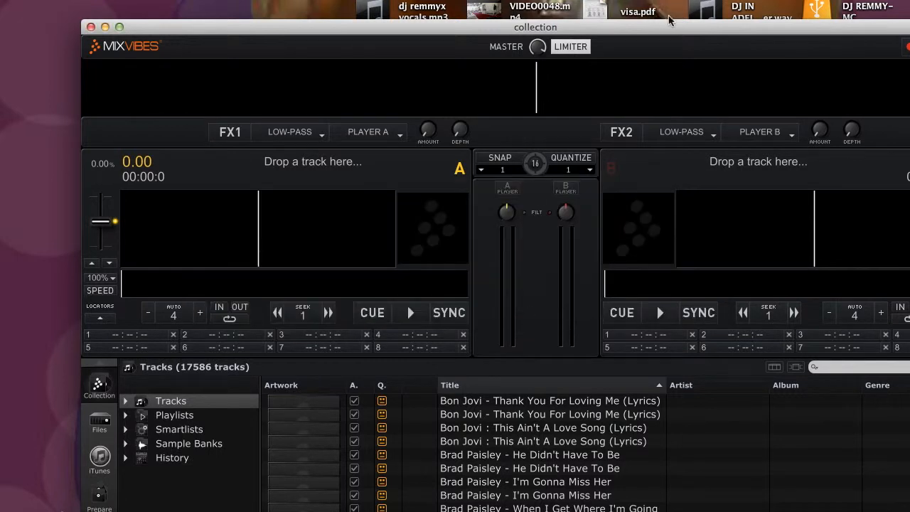
{"action": "left_click_drag", "start_coordinate": [683, 29], "coordinate": [835, 260]}
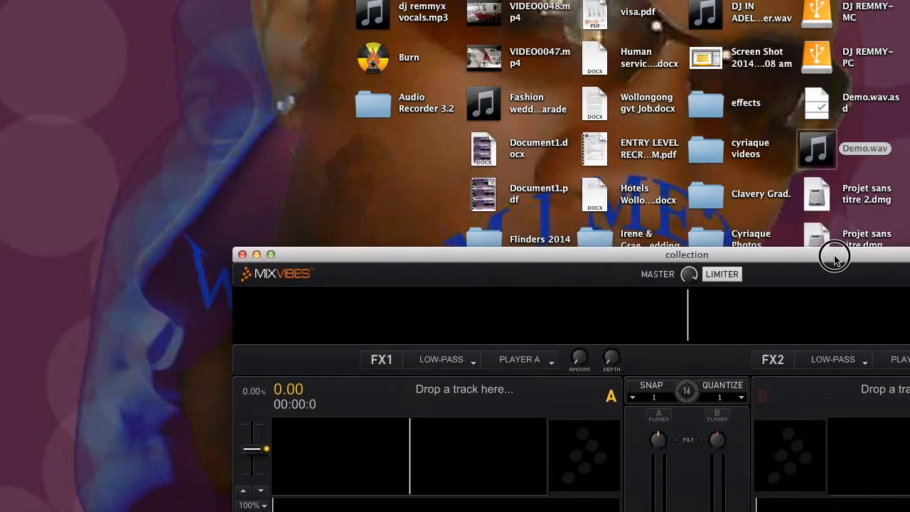
{"action": "left_click_drag", "start_coordinate": [813, 147], "coordinate": [449, 451]}
{"action": "left_click_drag", "start_coordinate": [430, 253], "coordinate": [239, 0]}
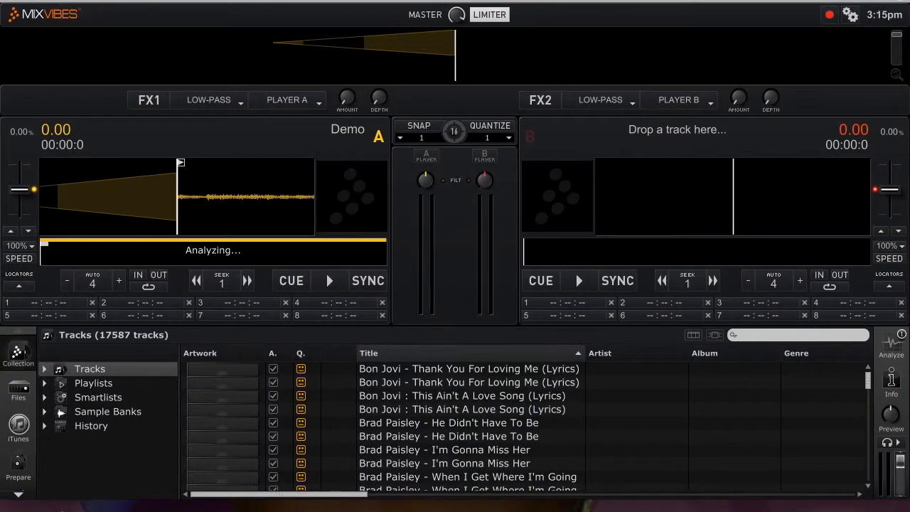
Step: Audition Demo on player A from its start to past the middle of the track with the waveform zoomed, and quit Cross
{"action": "left_click", "coordinate": [331, 279]}
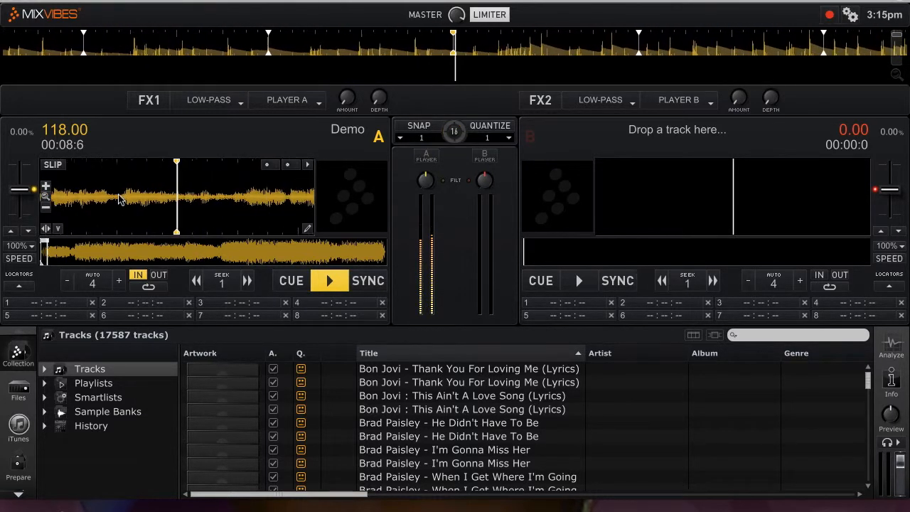
{"action": "left_click", "coordinate": [45, 186]}
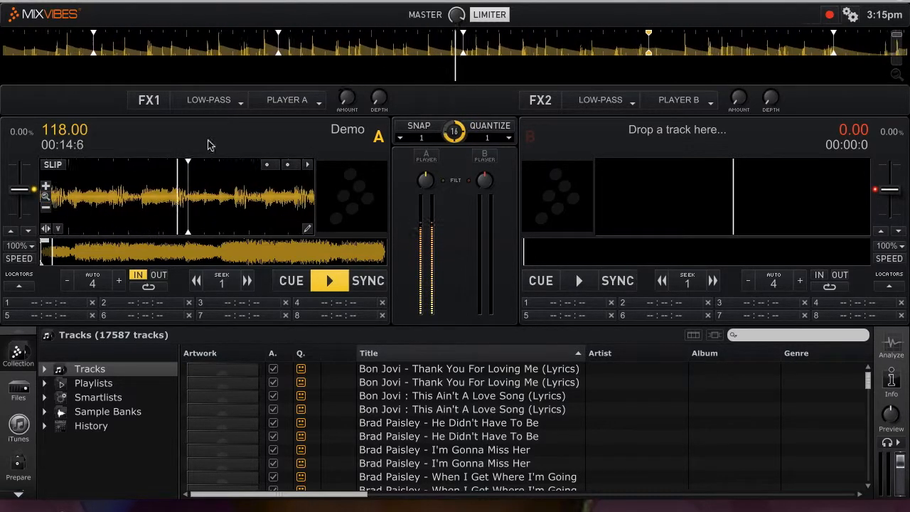
{"action": "left_click", "coordinate": [170, 249]}
{"action": "left_click", "coordinate": [185, 256]}
{"action": "left_click", "coordinate": [196, 258]}
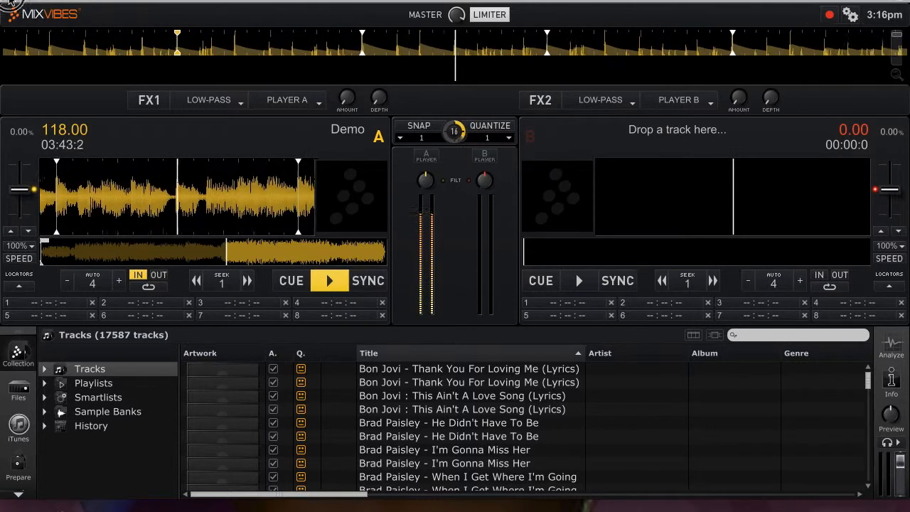
{"action": "left_click", "coordinate": [9, 1]}
{"action": "left_click", "coordinate": [432, 270]}
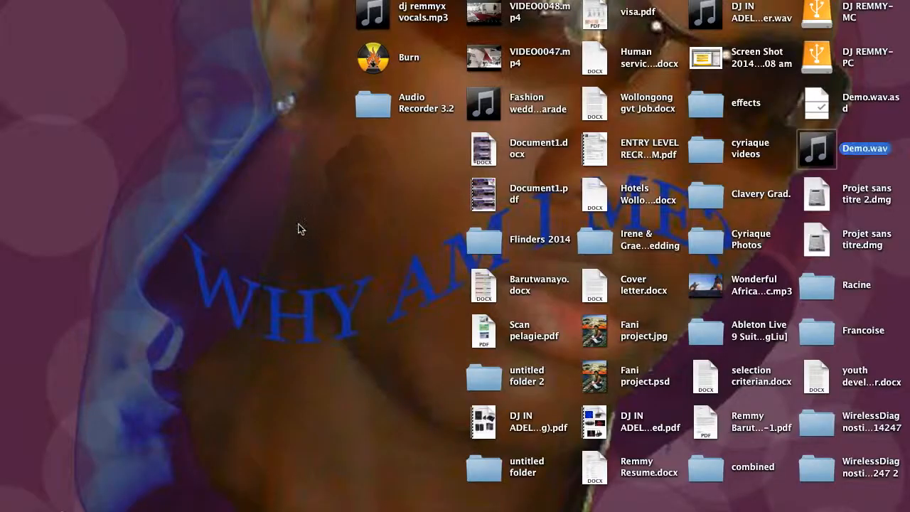
Step: Open the external MC drive and look through its new bongo music, Top Party Mix Project and MUSIC folders
{"action": "left_click", "coordinate": [816, 10]}
{"action": "double_click", "coordinate": [817, 10]}
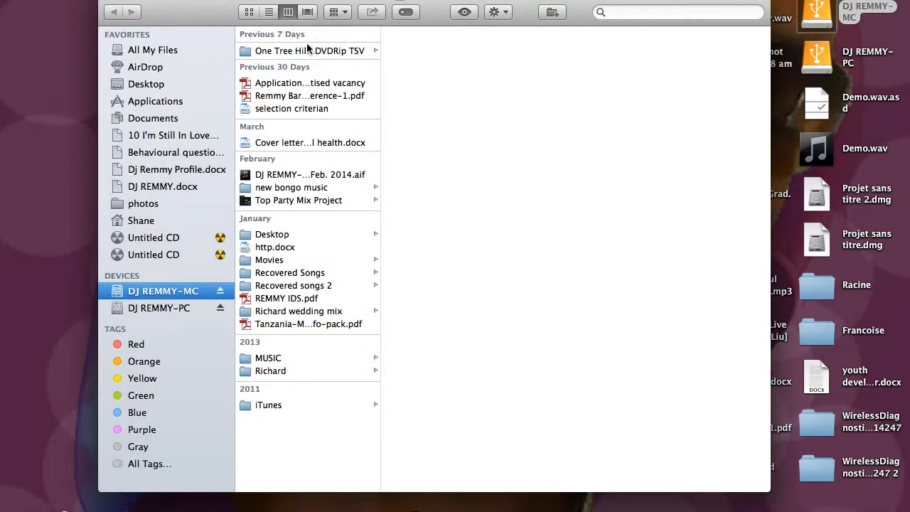
{"action": "left_click", "coordinate": [297, 190]}
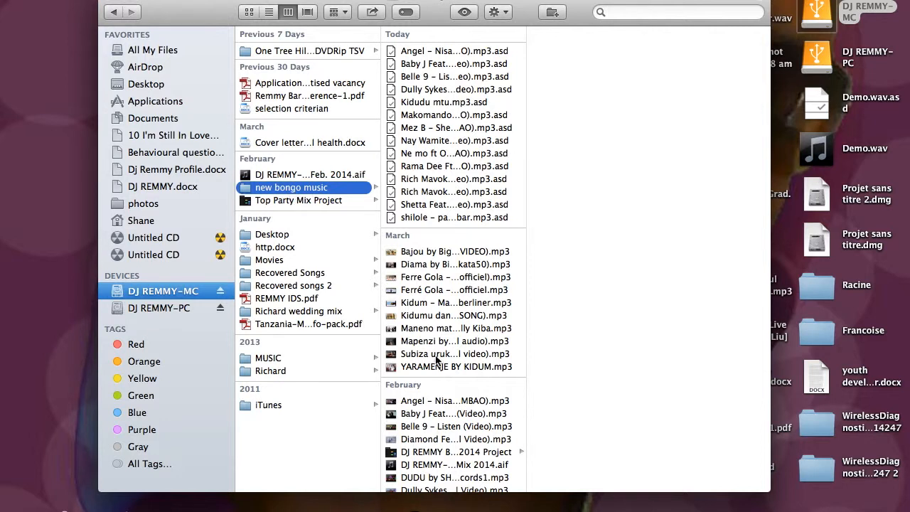
{"action": "scroll", "coordinate": [439, 359], "scroll_direction": "down", "scroll_amount": 3}
{"action": "left_click", "coordinate": [286, 201]}
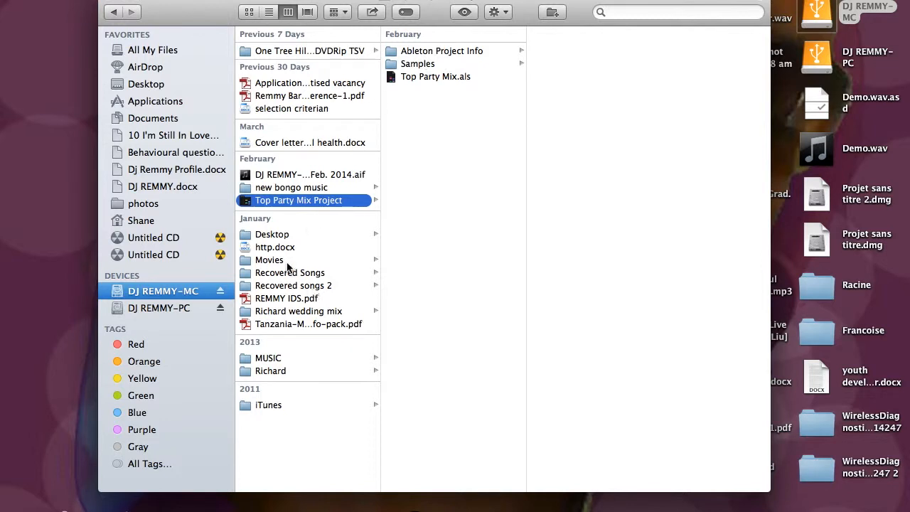
{"action": "left_click", "coordinate": [284, 357]}
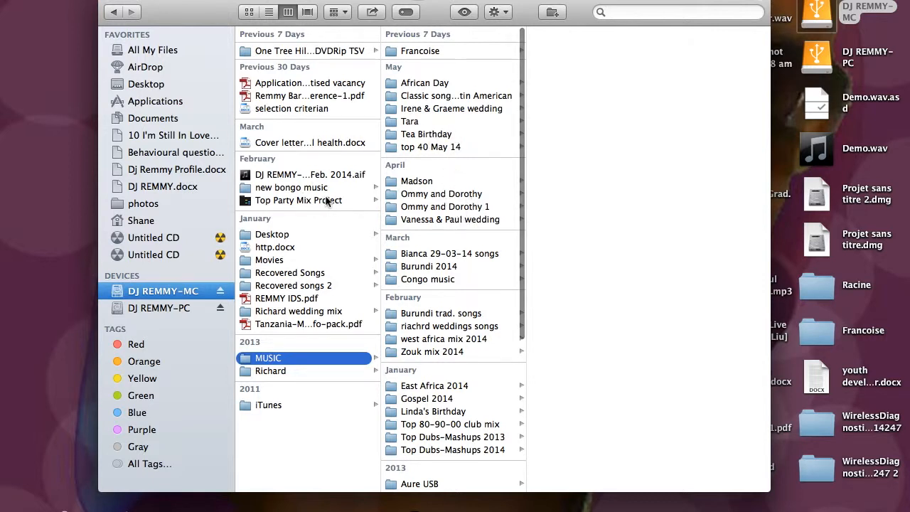
Step: Open the Bongo Mix 2014 Live set from its project in new bongo music, discarding the Untitled set's changes, and switch to Ableton Live
{"action": "left_click", "coordinate": [299, 189]}
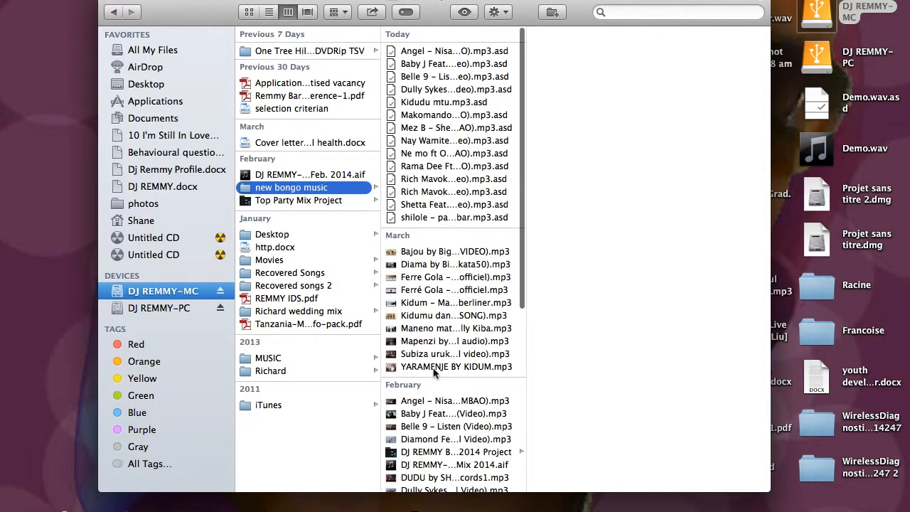
{"action": "scroll", "coordinate": [435, 373], "scroll_direction": "down", "scroll_amount": 7}
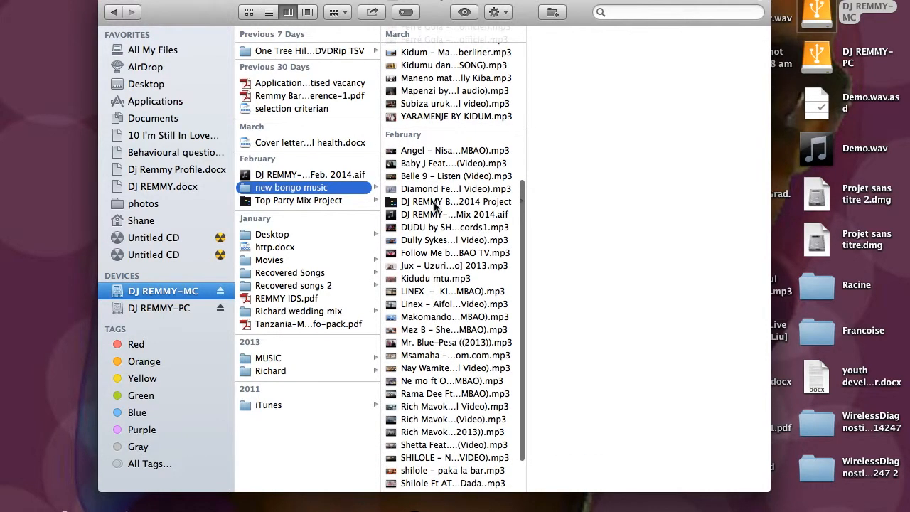
{"action": "left_click", "coordinate": [438, 204]}
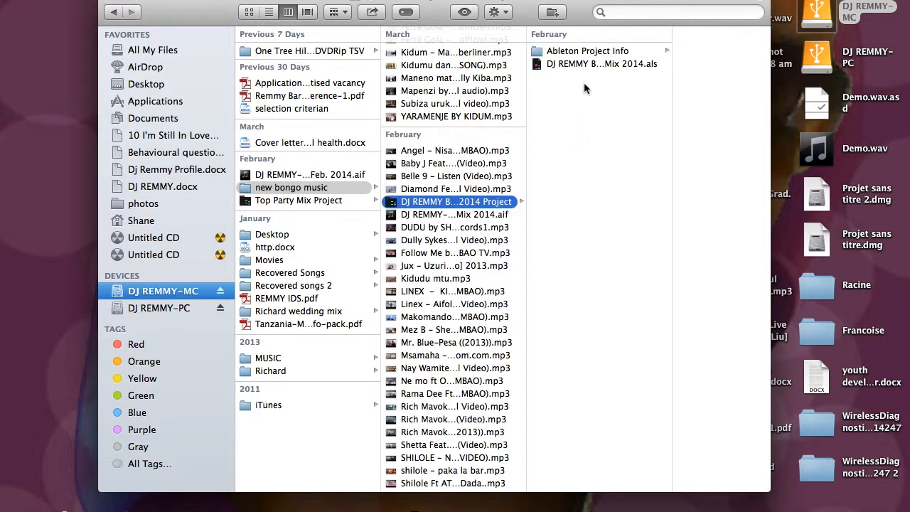
{"action": "double_click", "coordinate": [587, 64]}
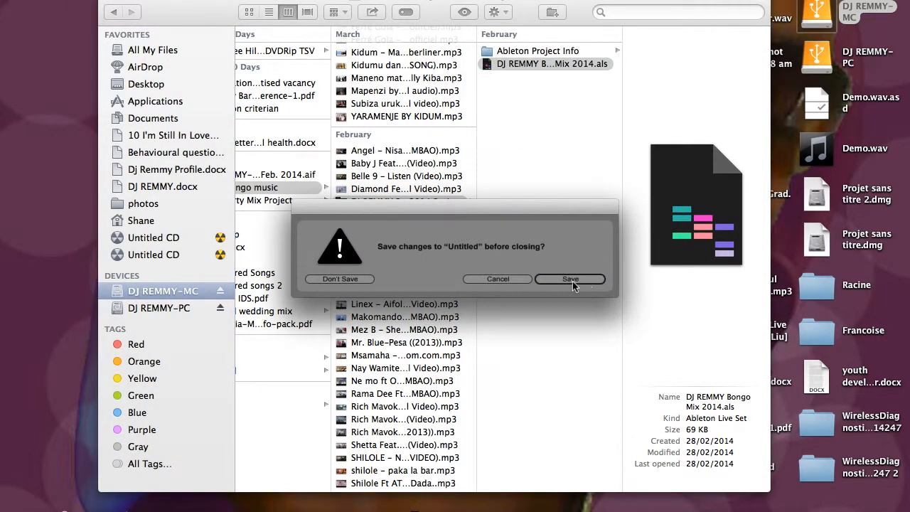
{"action": "left_click", "coordinate": [353, 279]}
{"action": "left_click", "coordinate": [108, 1]}
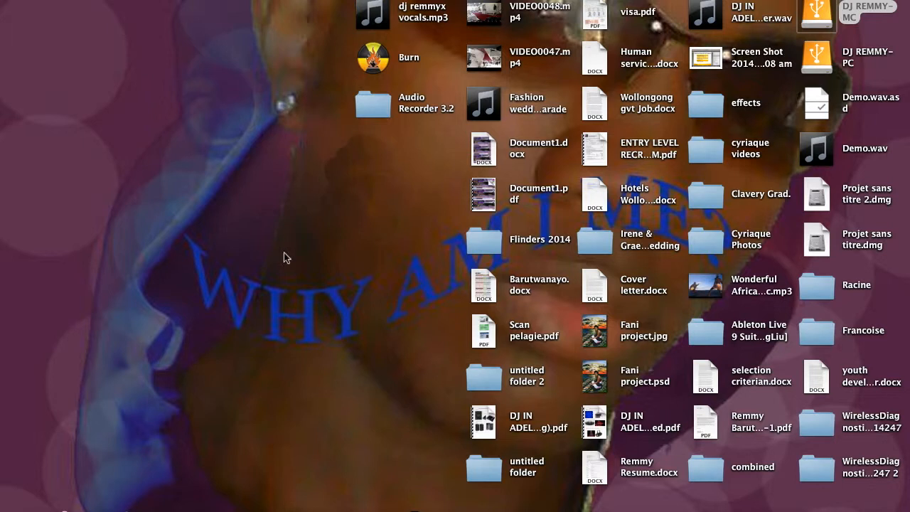
{"action": "left_click", "coordinate": [850, 509]}
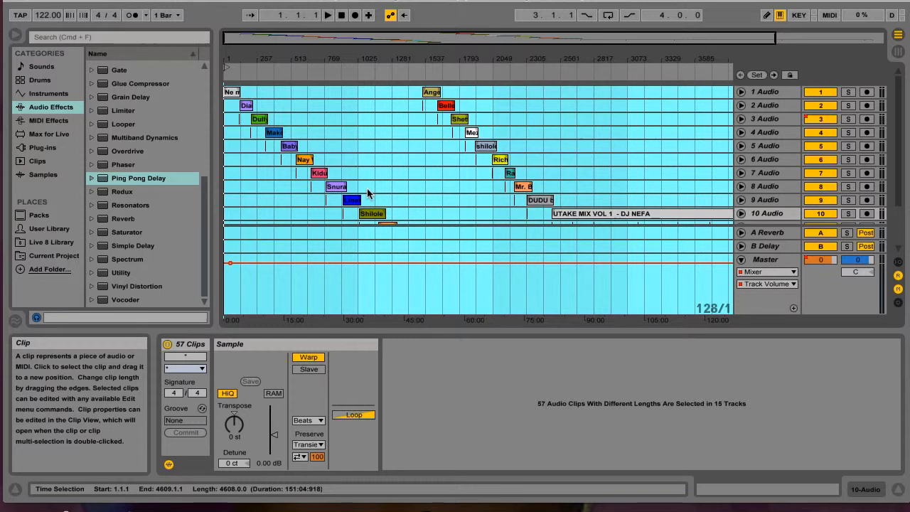
Step: View the mix's arrangement down to track 15 Audio, quit Live and clear the desktop selection
{"action": "scroll", "coordinate": [367, 187], "scroll_direction": "down", "scroll_amount": 3}
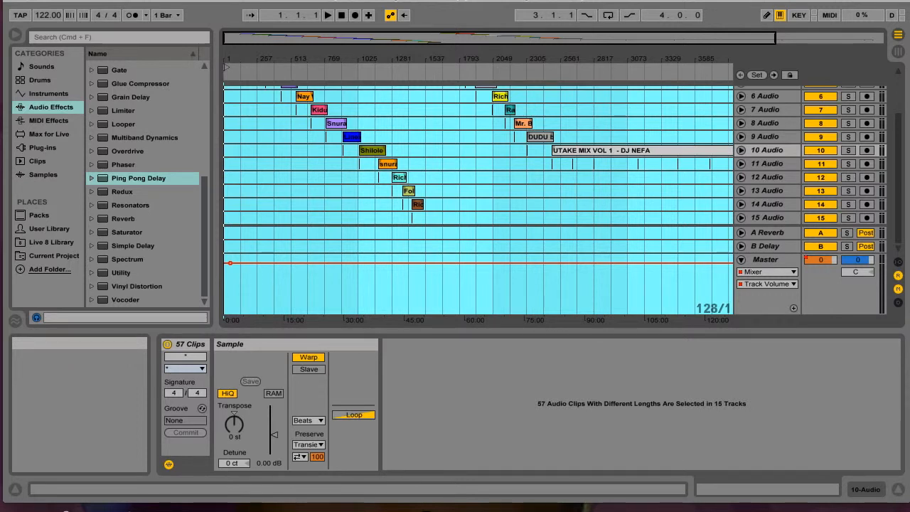
{"action": "left_click", "coordinate": [47, 1]}
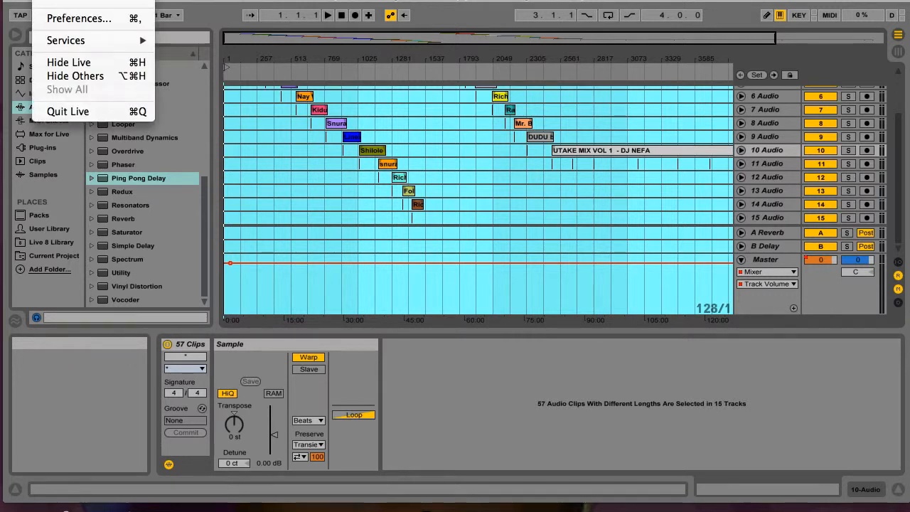
{"action": "left_click", "coordinate": [83, 113]}
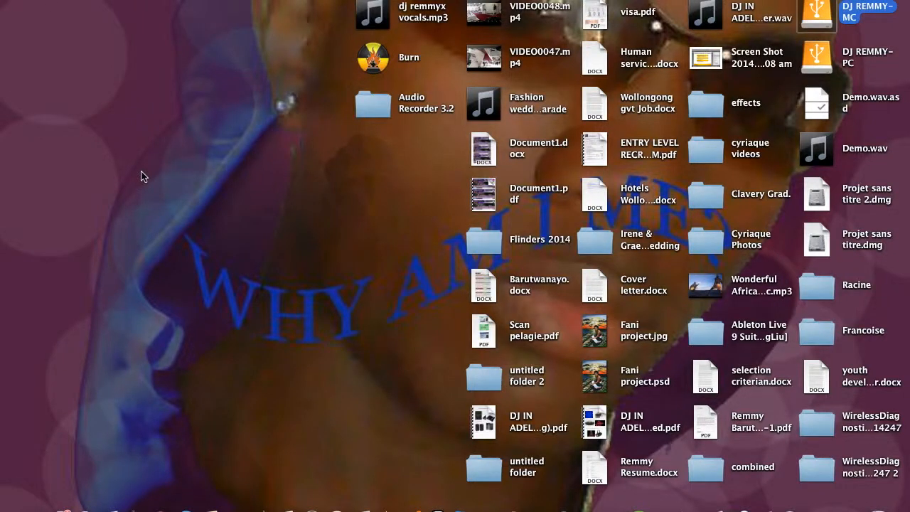
{"action": "left_click", "coordinate": [143, 176]}
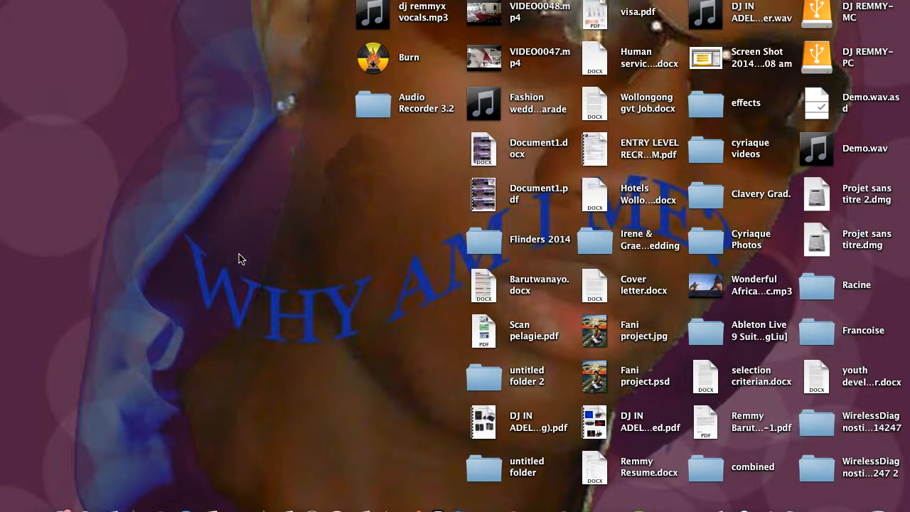